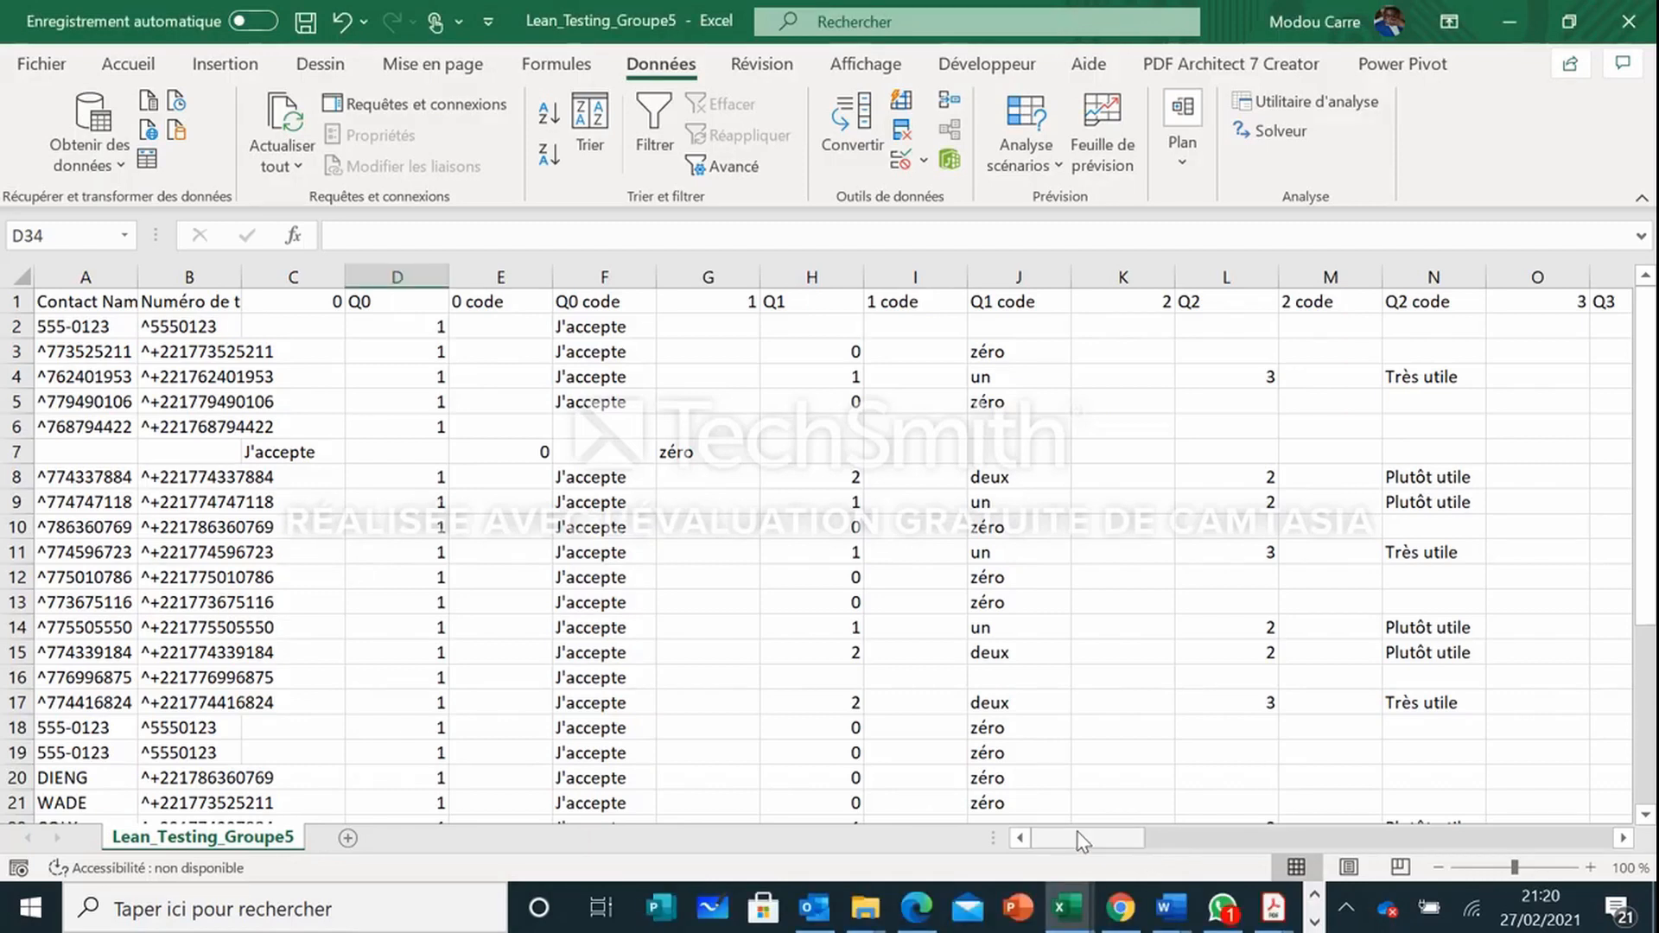
Step: Delete the Q0 and 0 code columns, along with the Q1 and 1 code columns
drag(1080, 842, 641, 604)
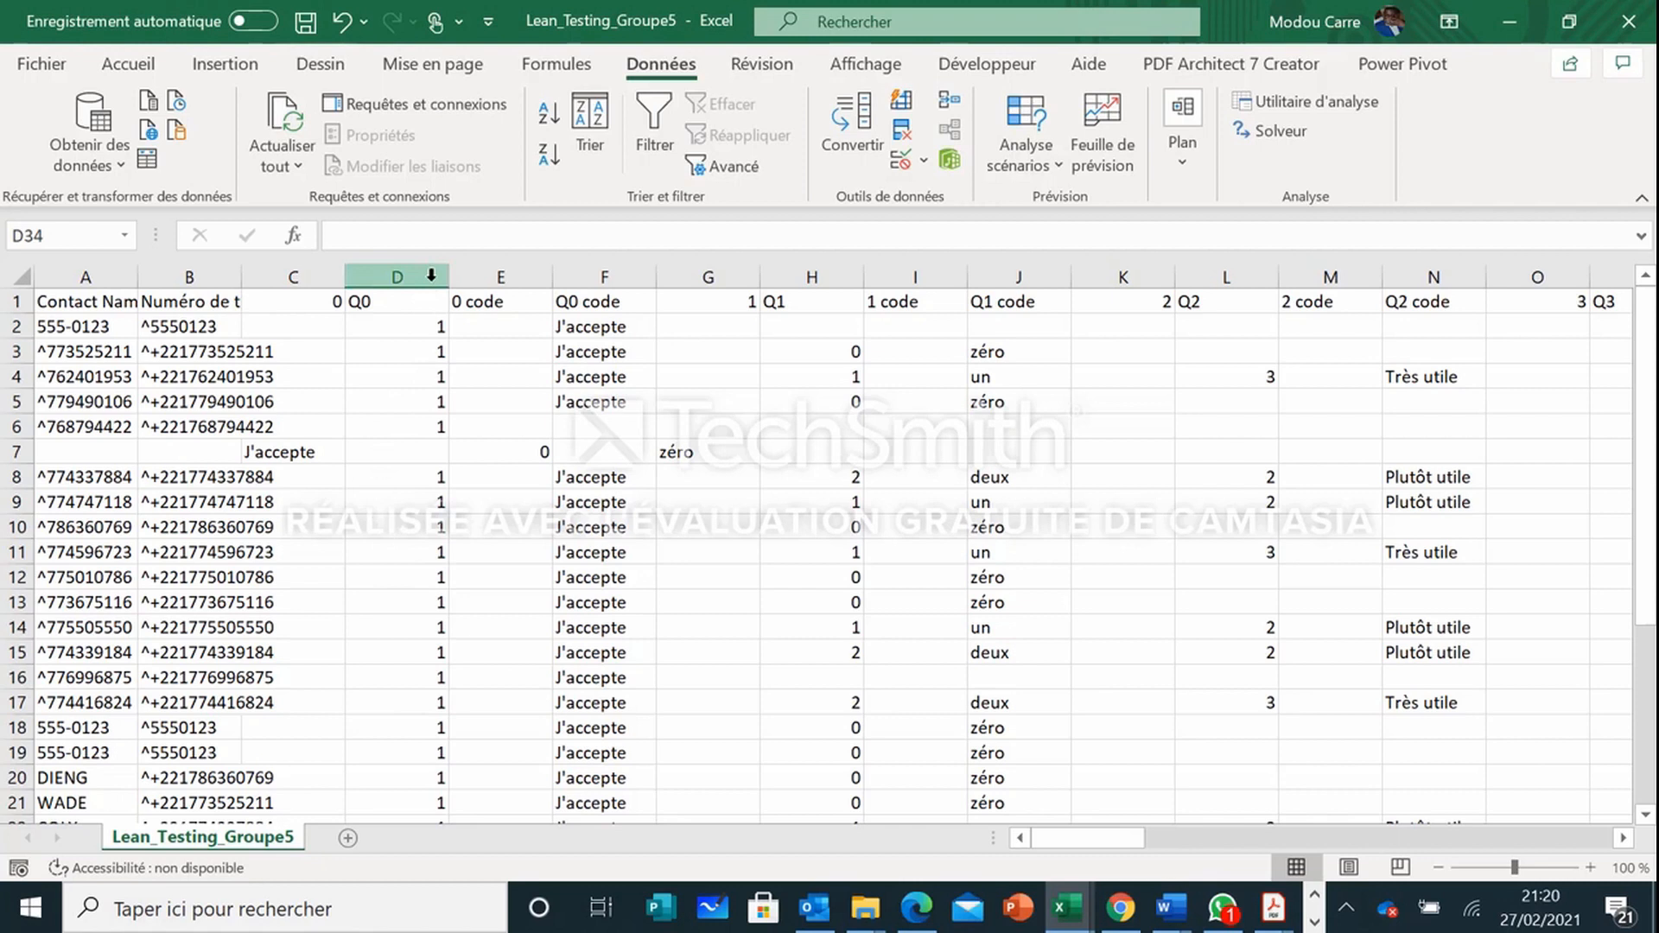
drag(432, 263, 482, 265)
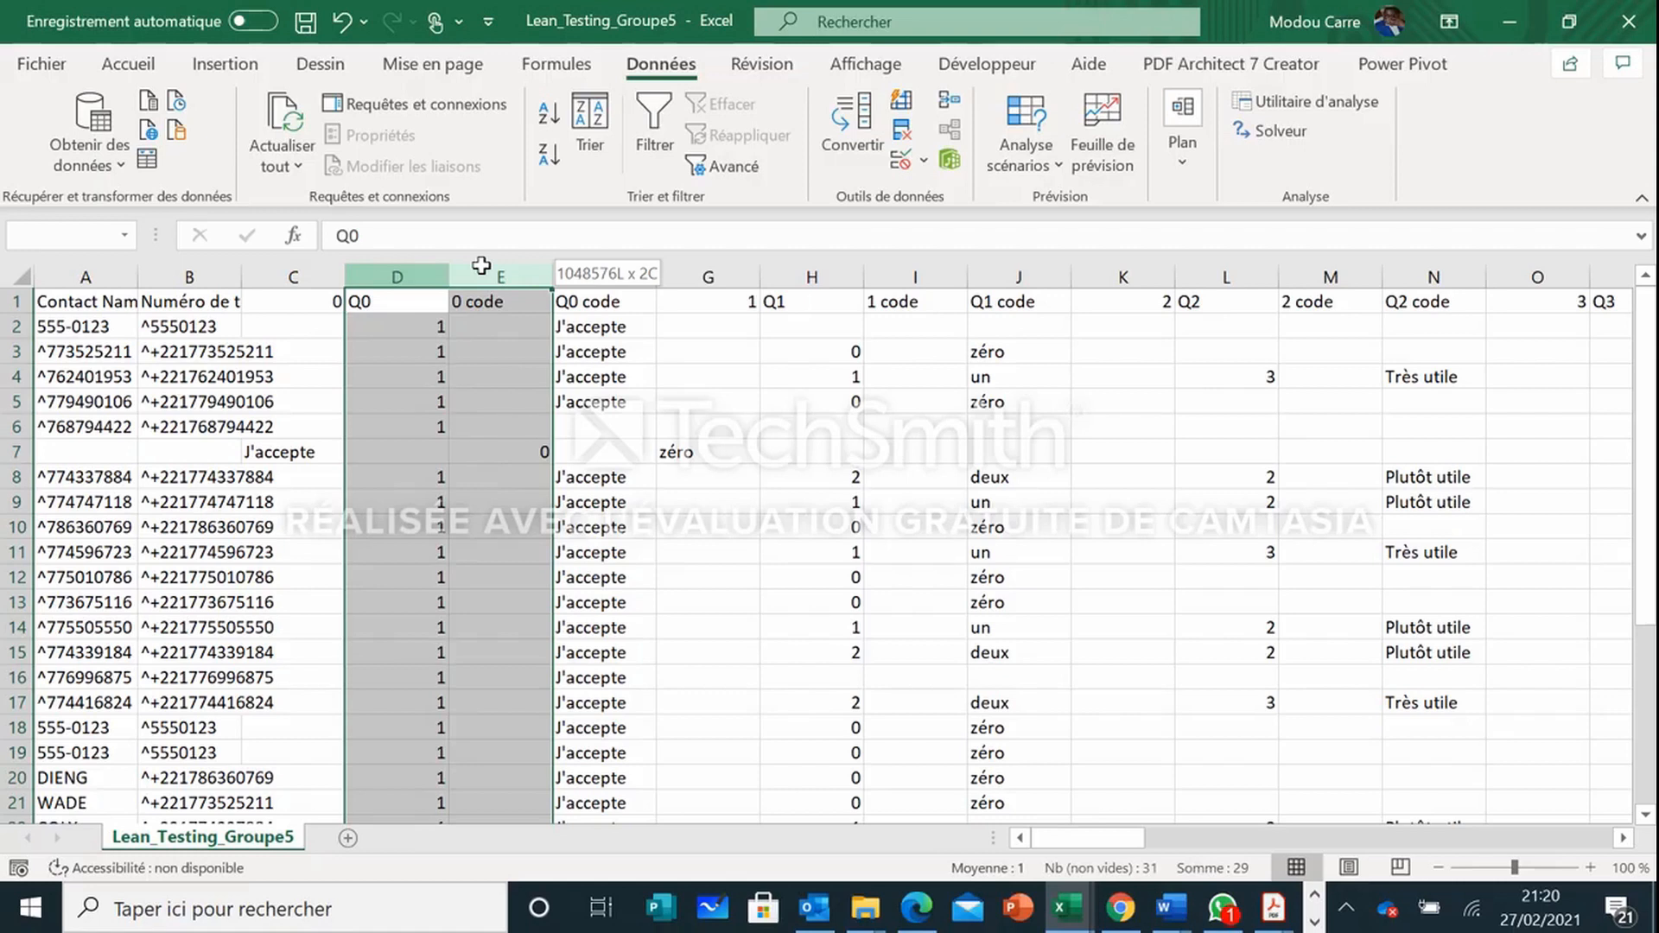
drag(481, 265, 481, 264)
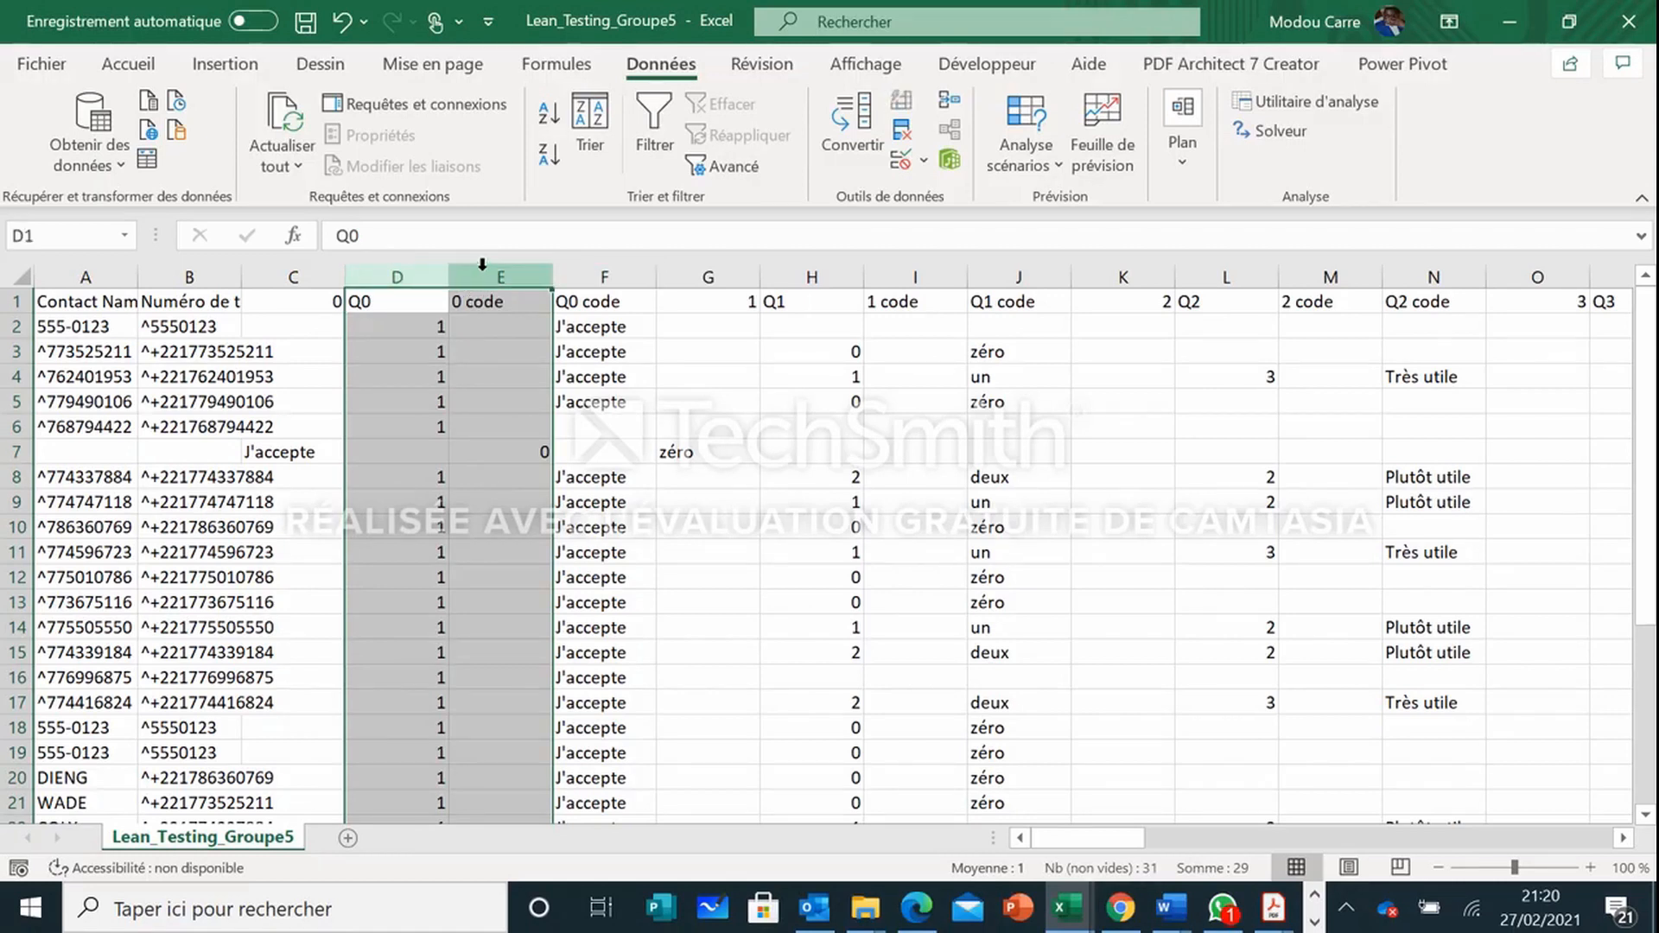
right_click(482, 264)
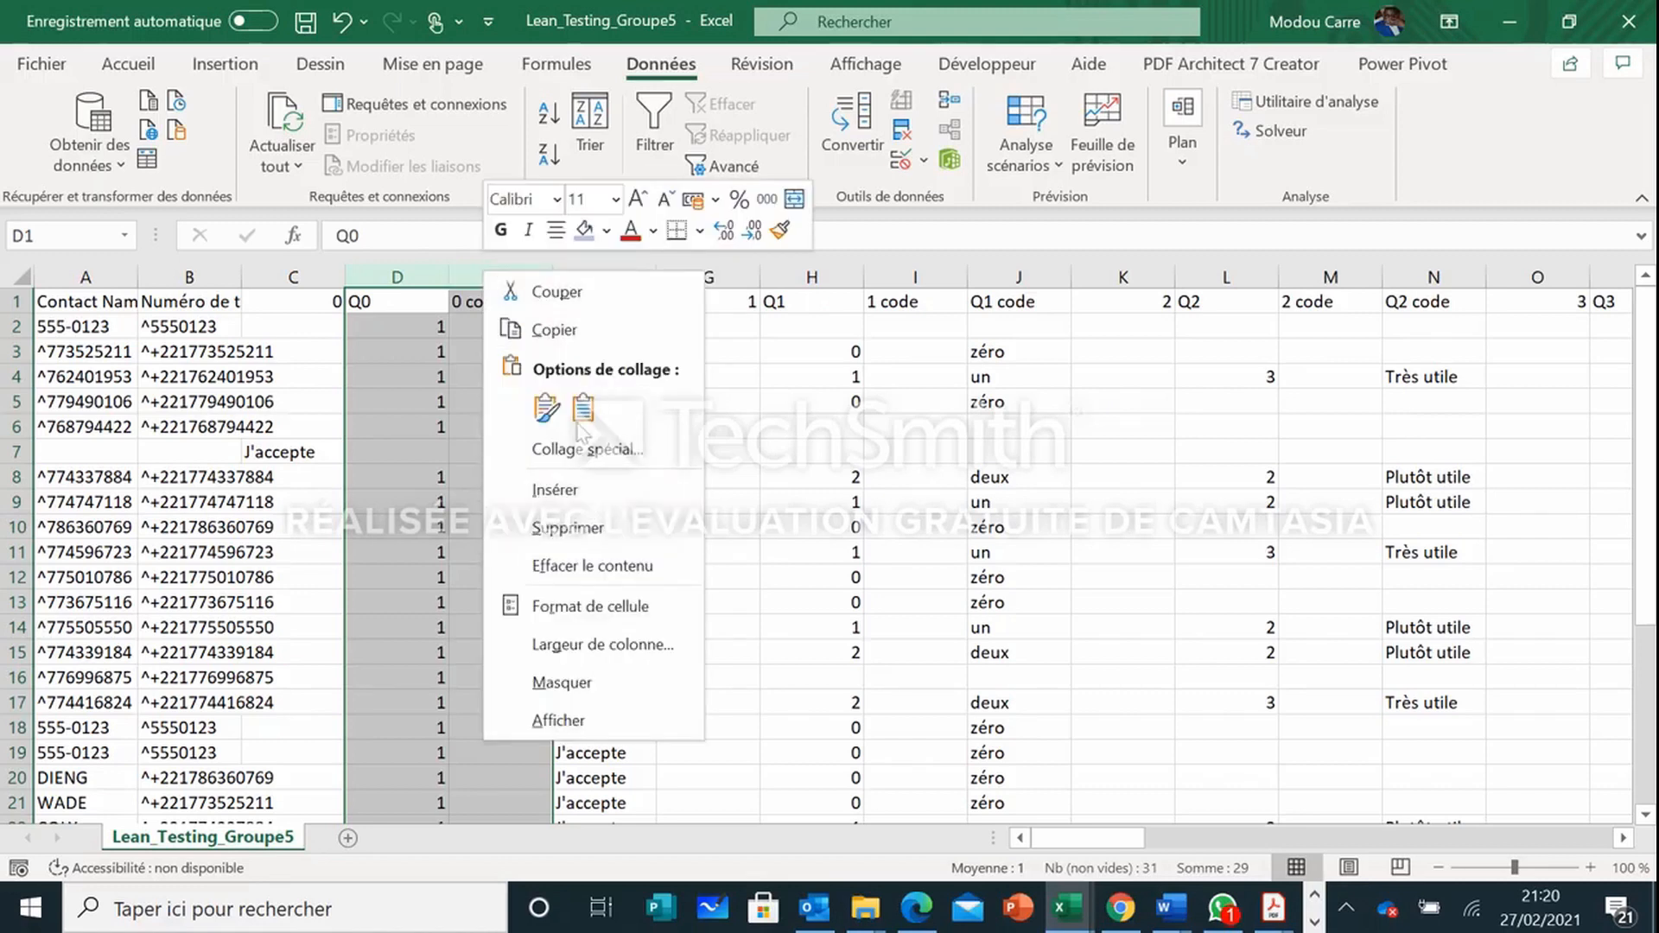
click(568, 527)
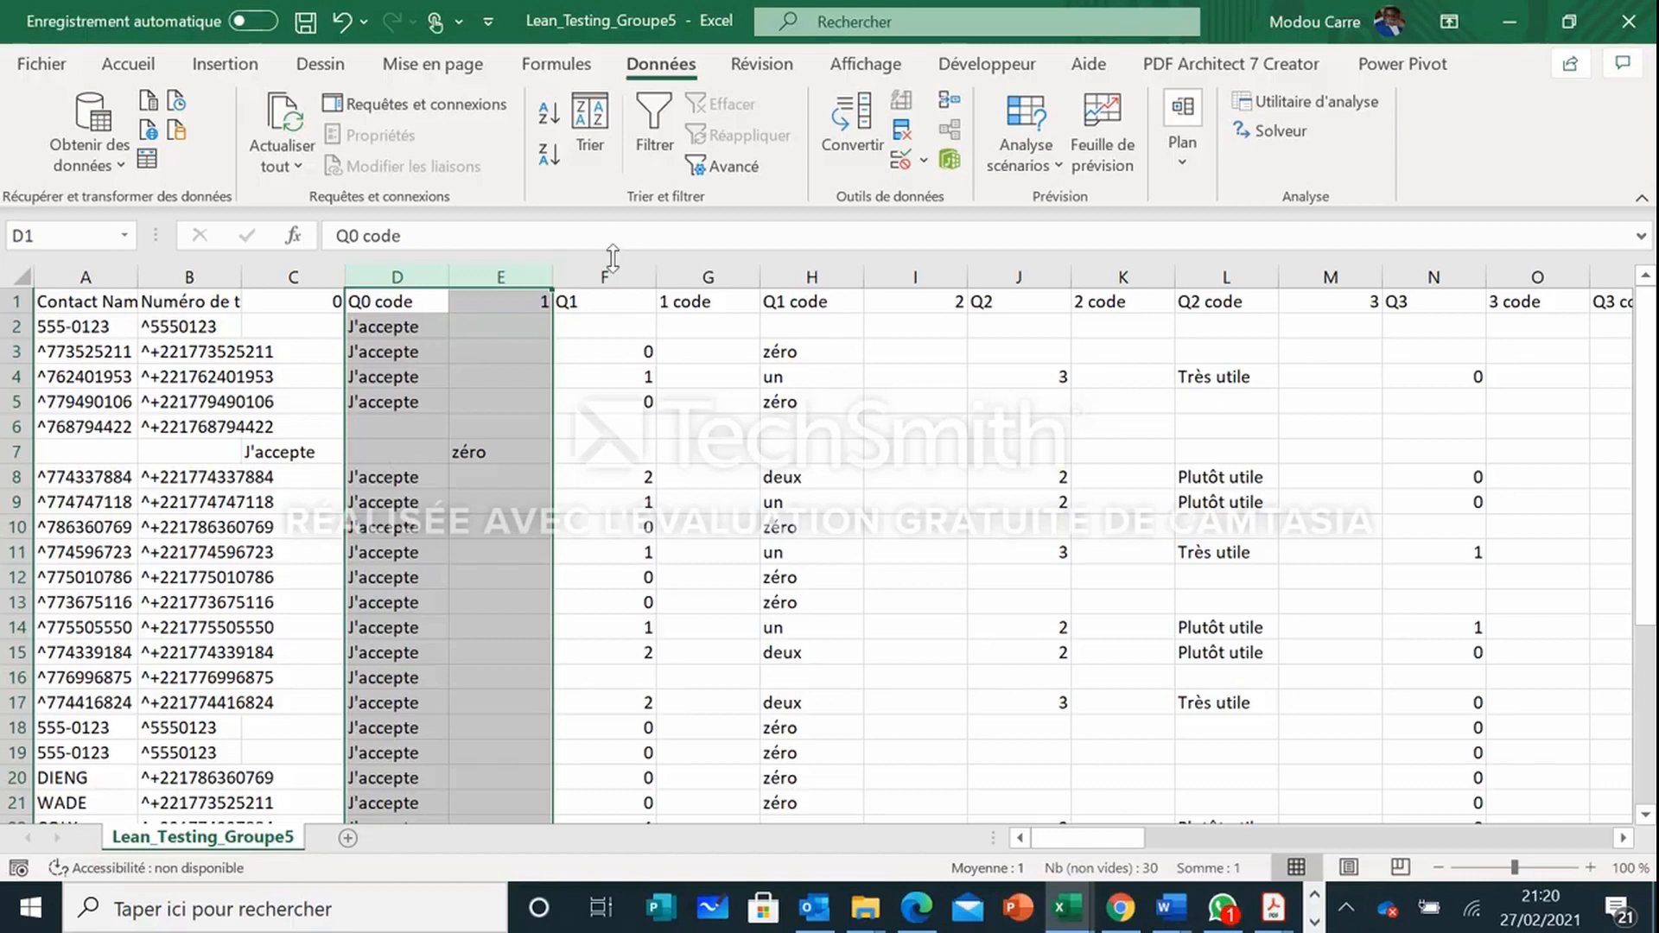
drag(601, 264, 671, 263)
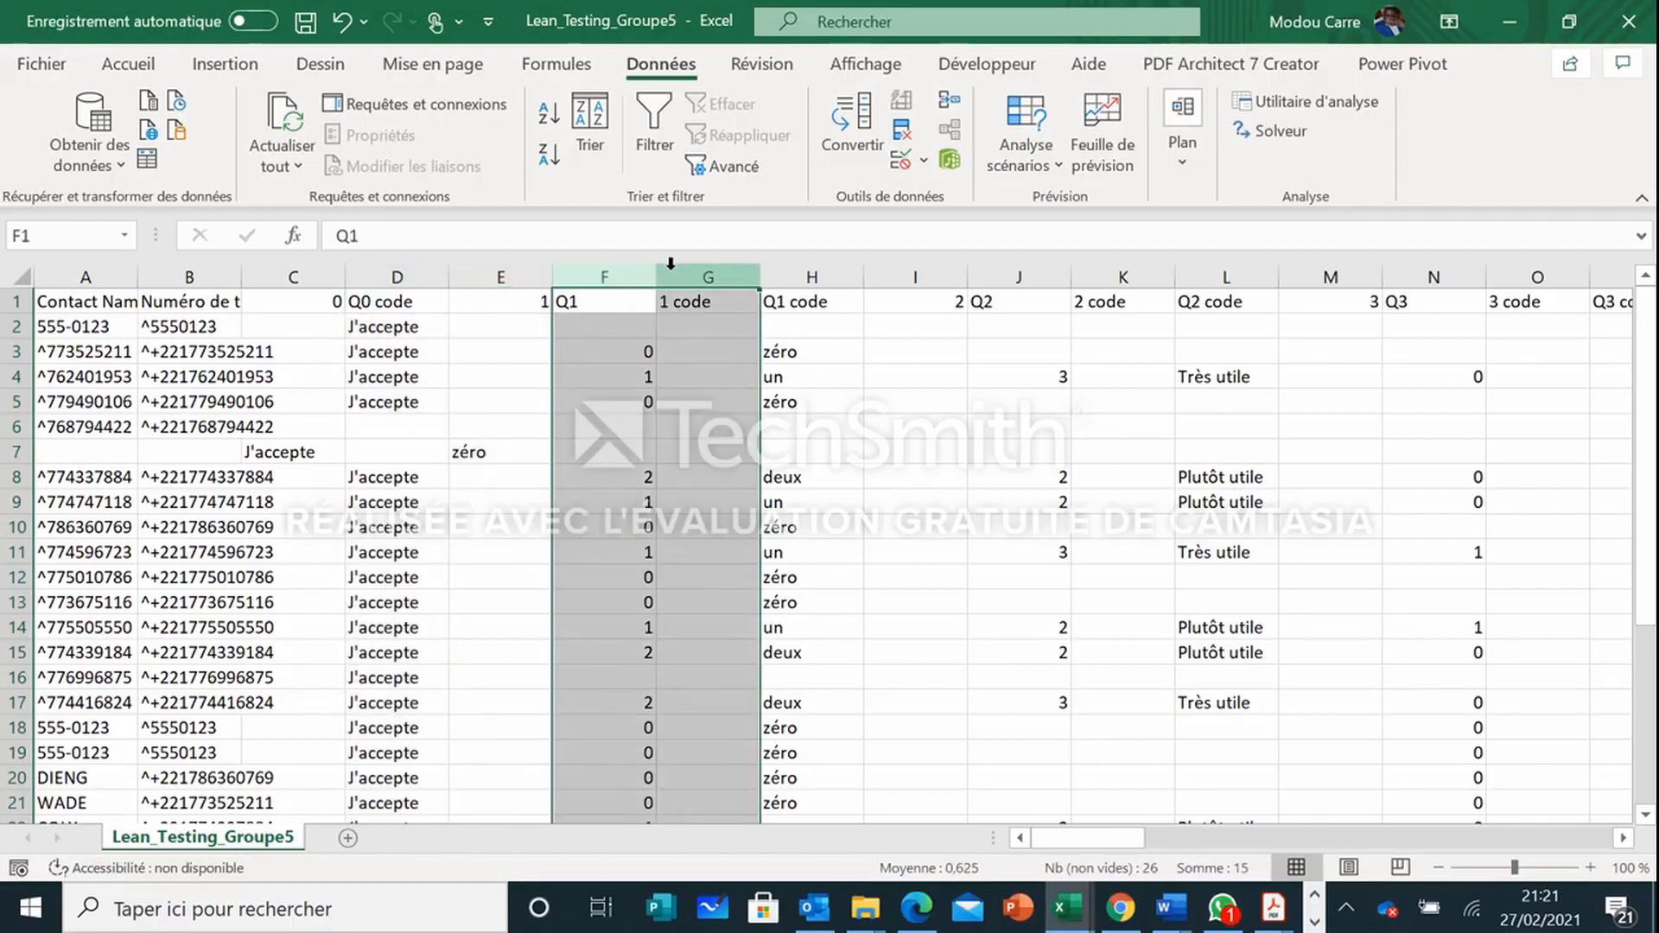
right_click(620, 270)
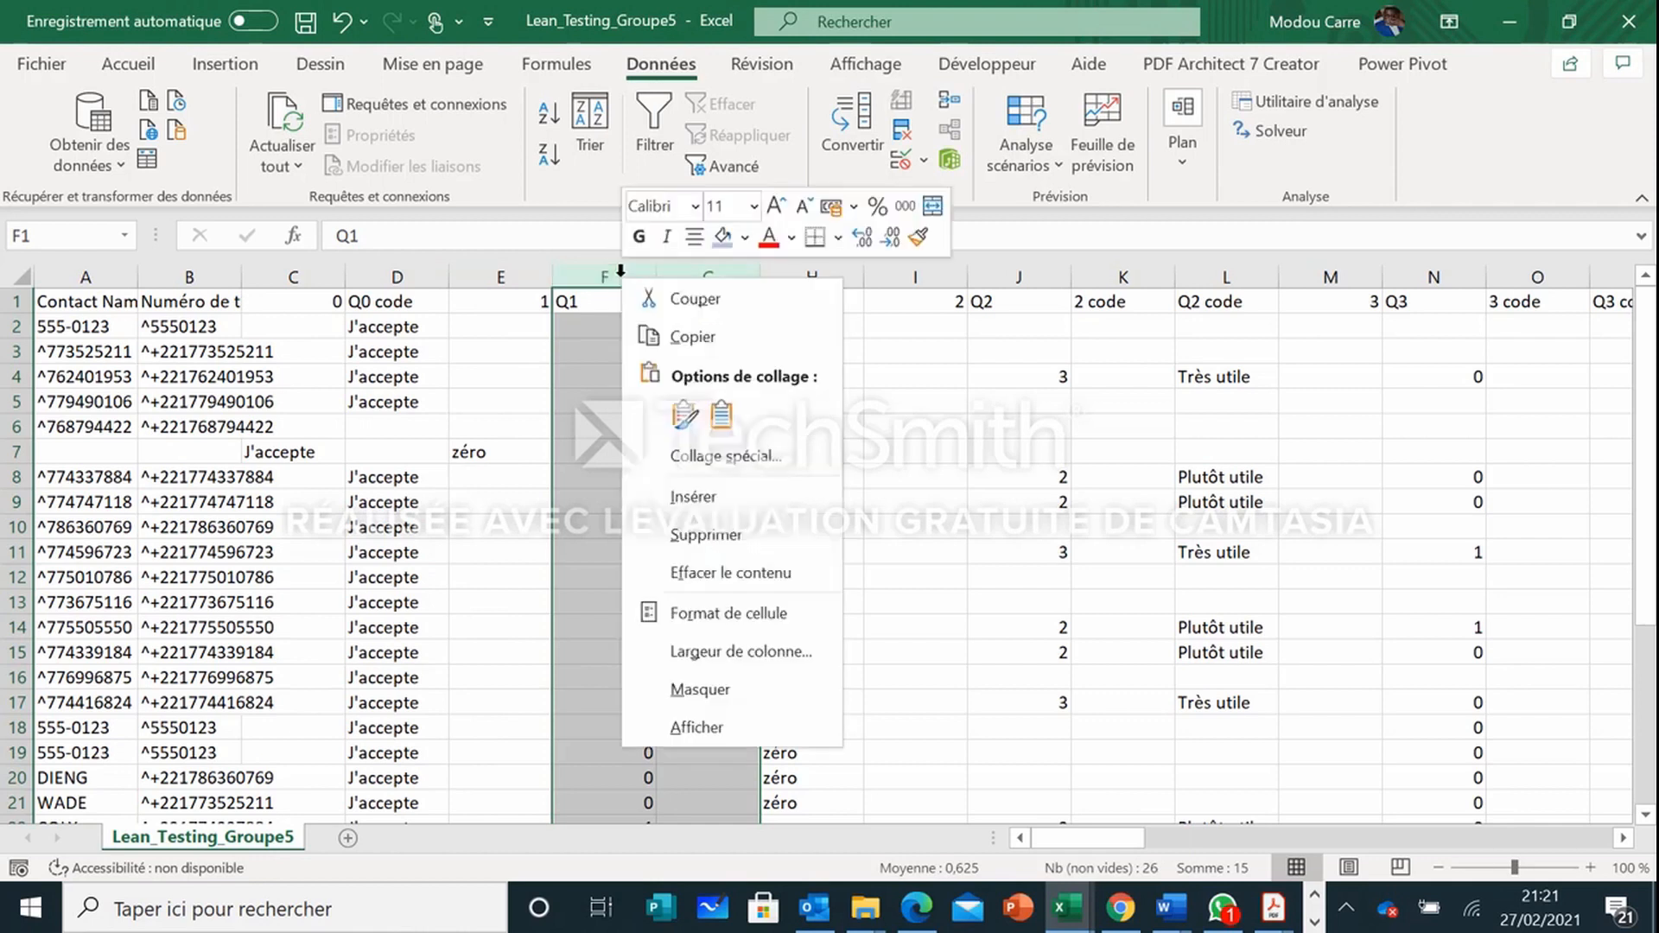
click(706, 536)
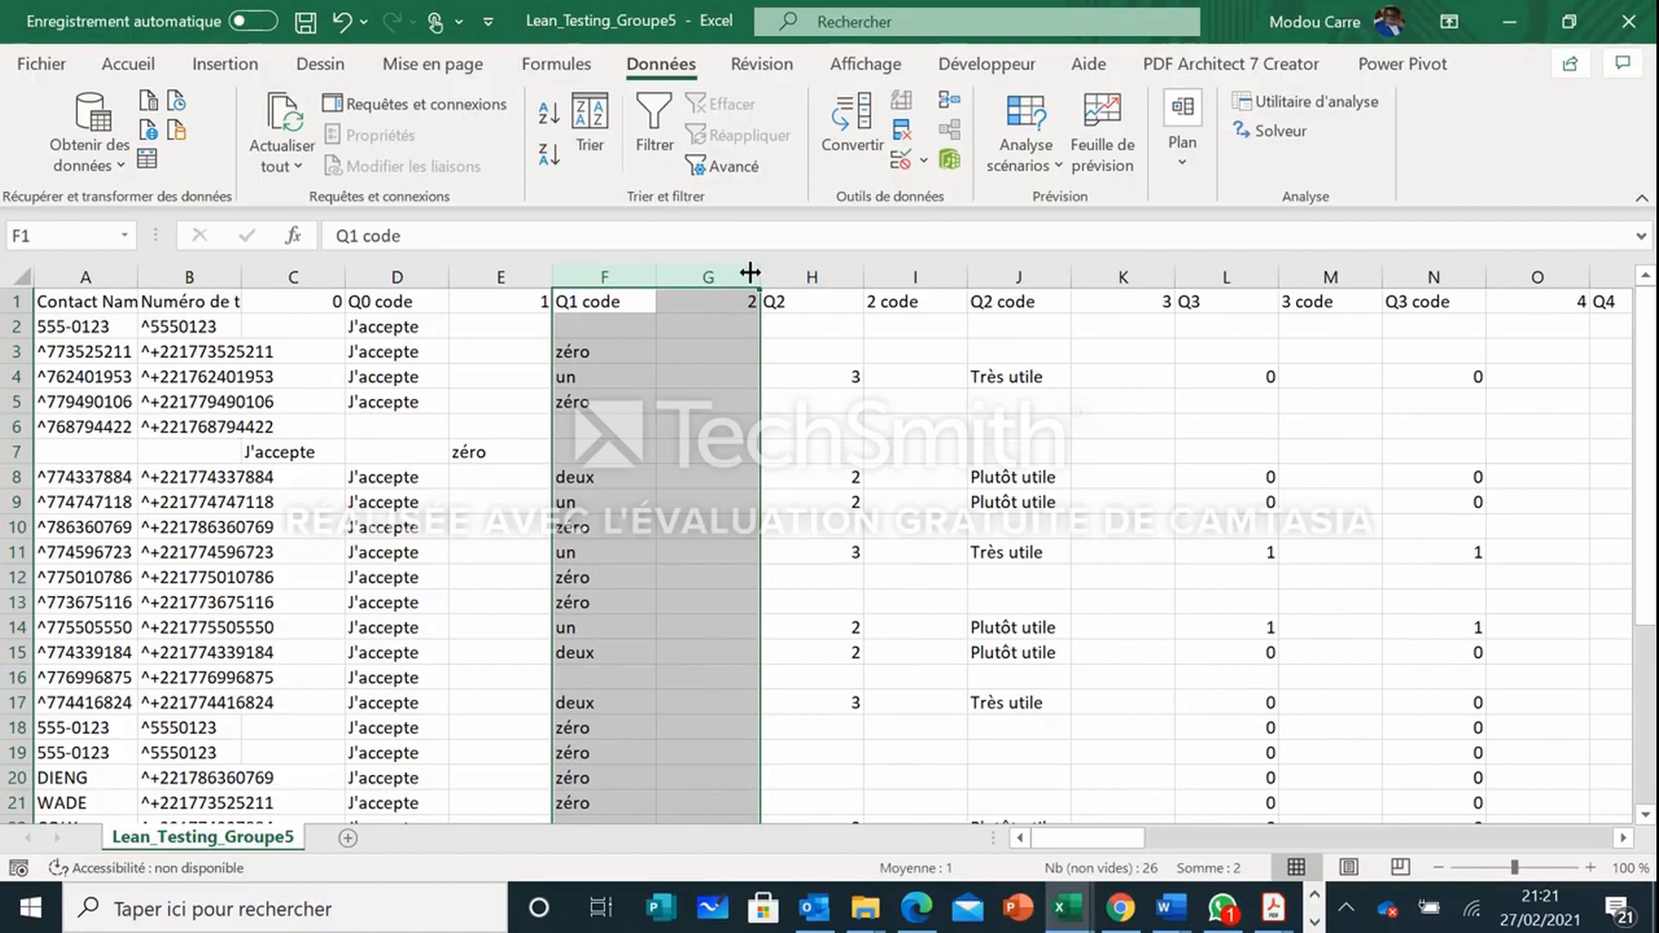
Step: Delete the columns headed 2, Q2 and 2 code, keeping the Q2 code column
drag(701, 275, 794, 278)
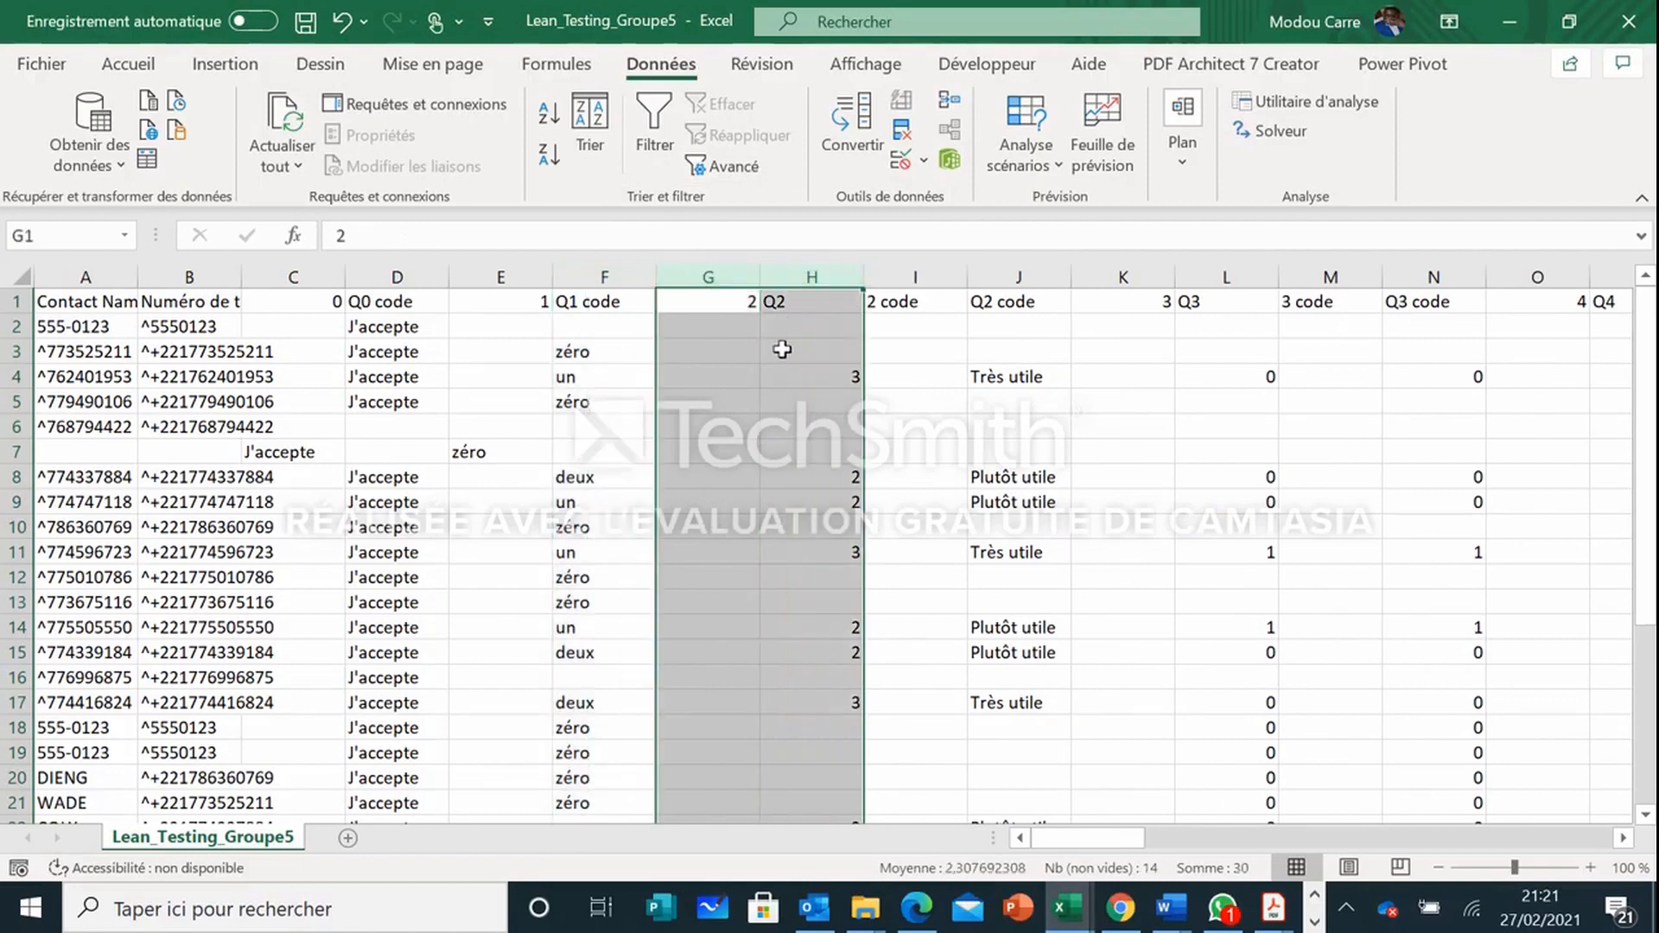
right_click(736, 274)
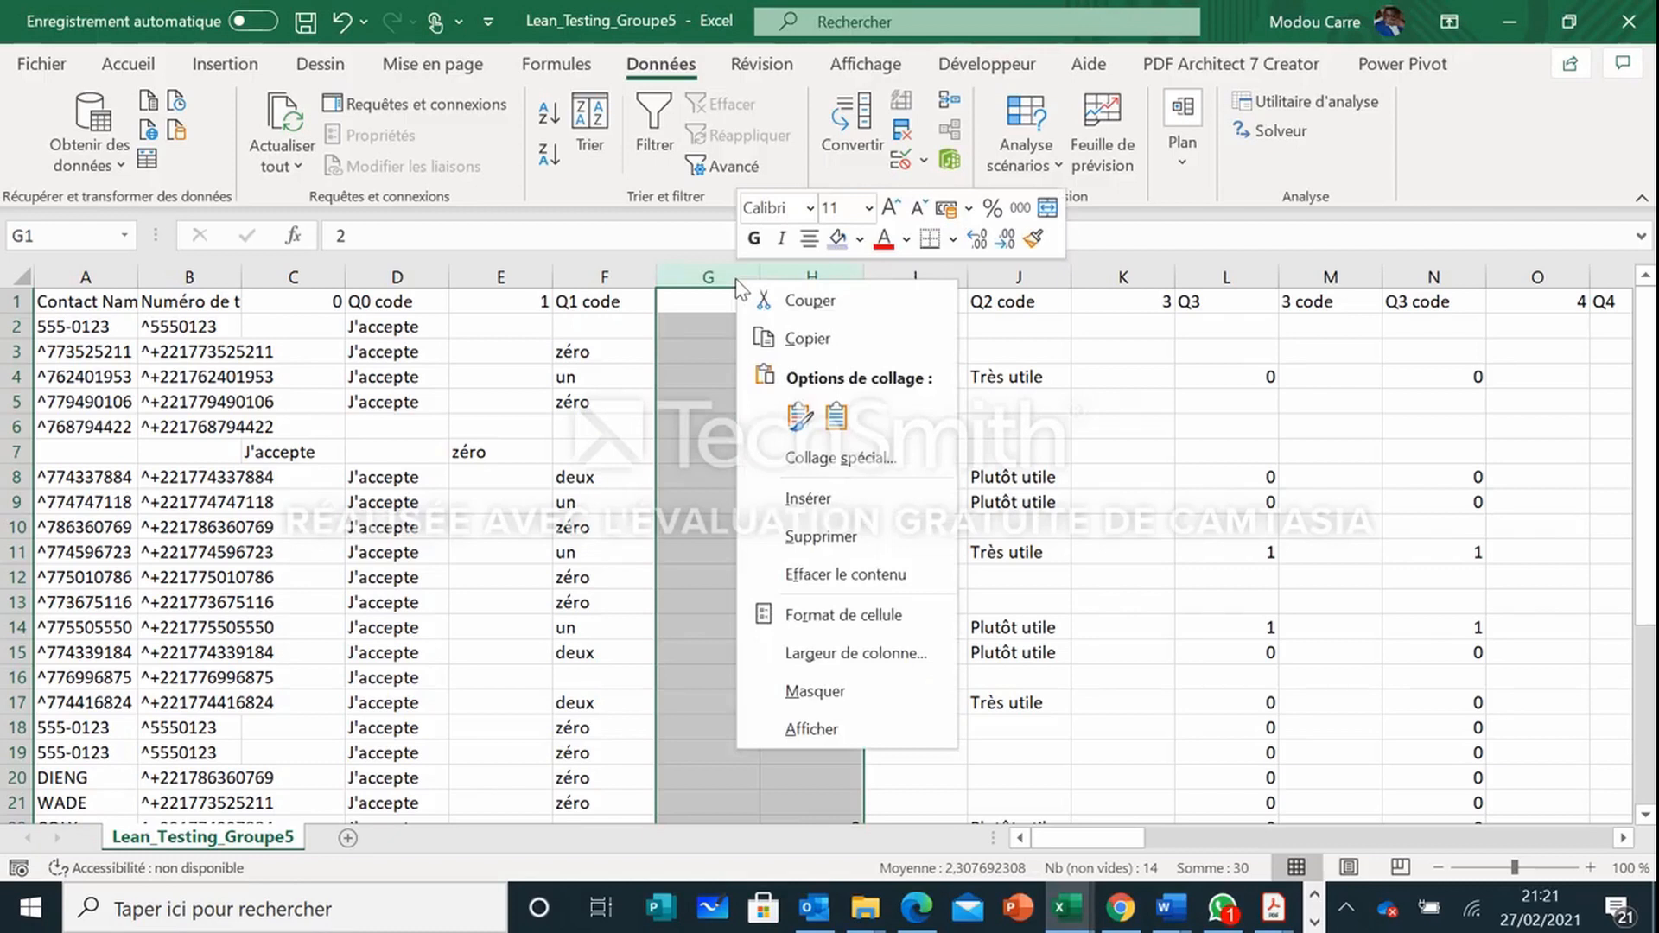
click(821, 528)
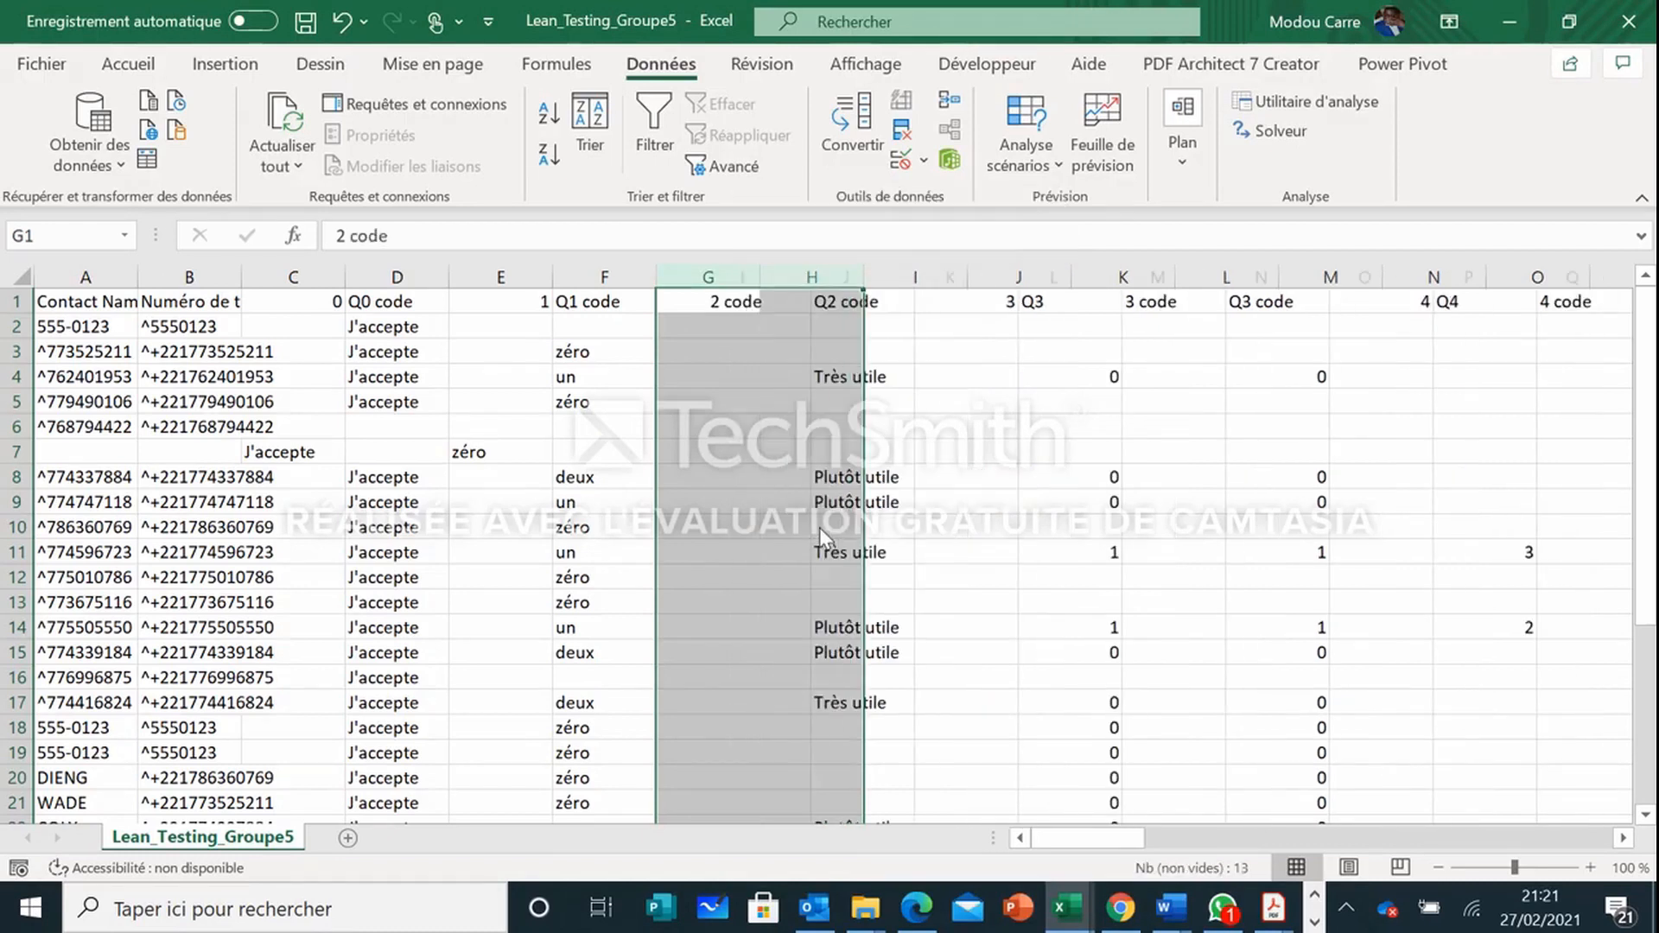
click(693, 265)
right_click(693, 265)
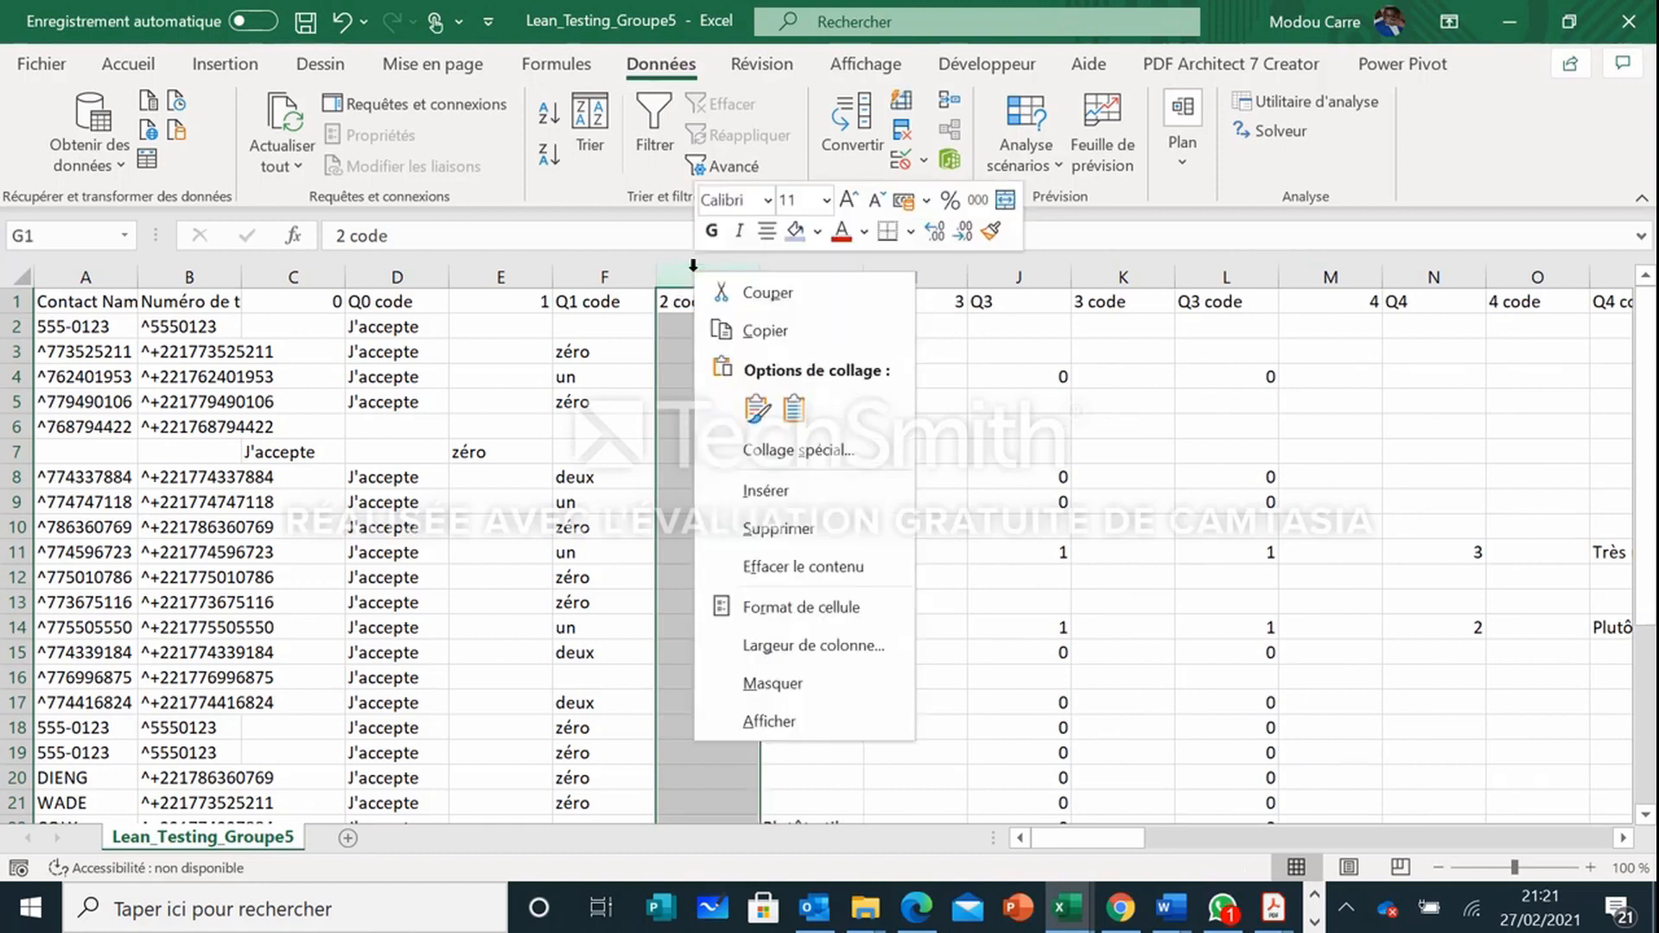
click(778, 529)
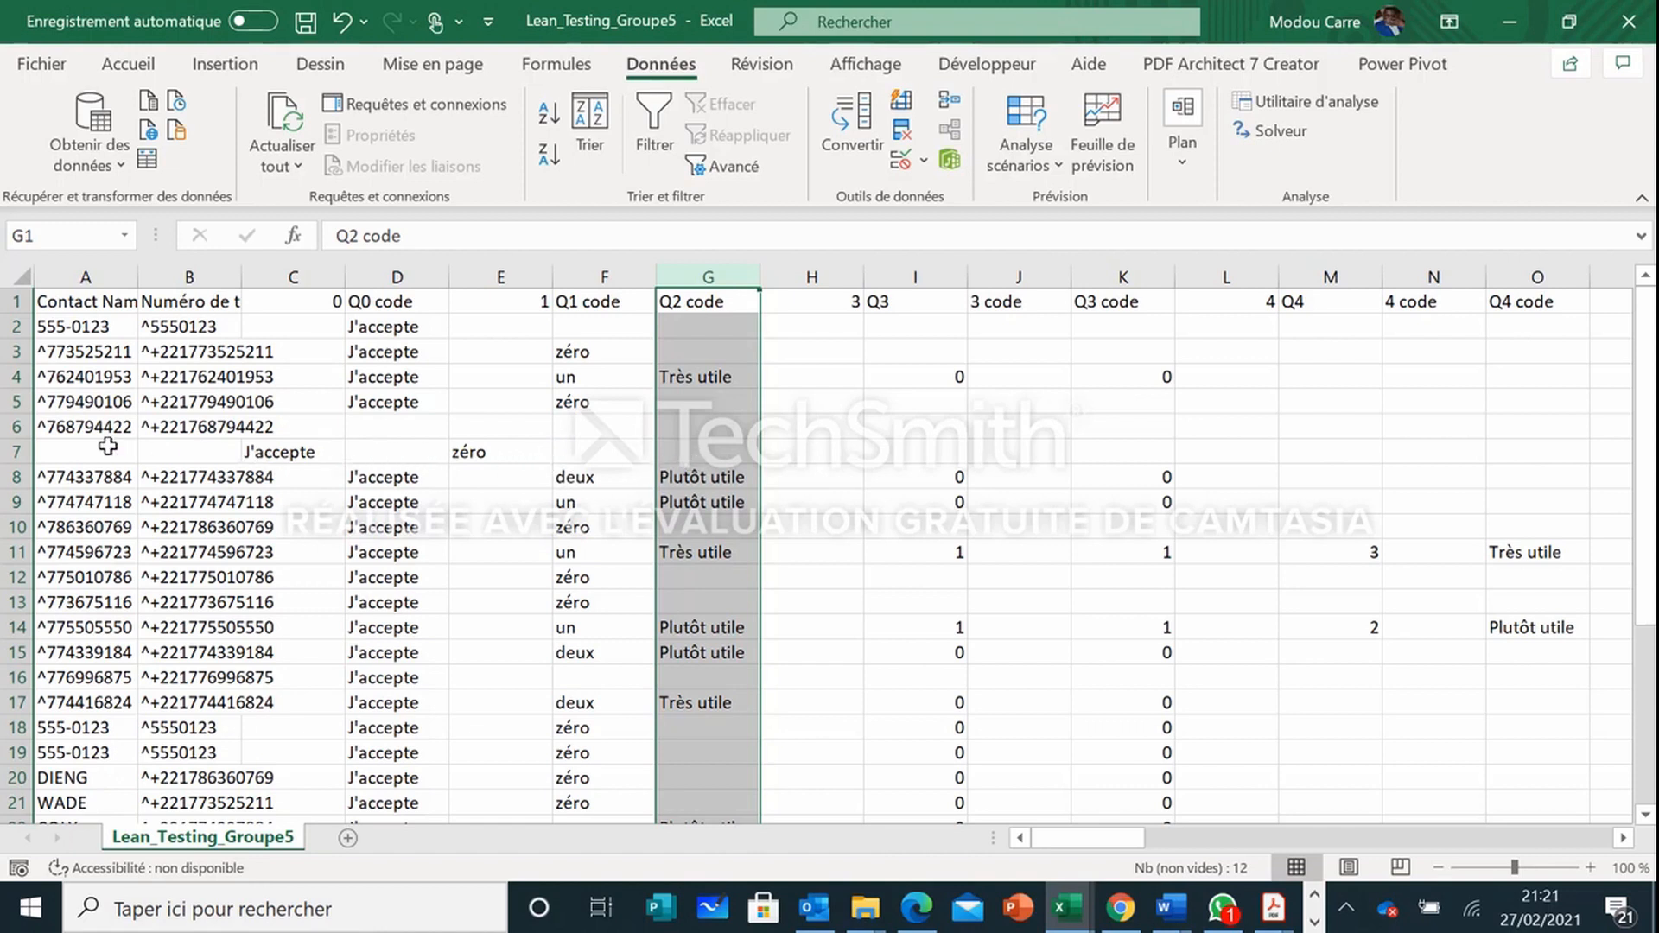
Step: Move the misaligned answers "J'accepte" and "zéro" in row 7 one column over, under the Q0 code and Q1 code headers
click(287, 448)
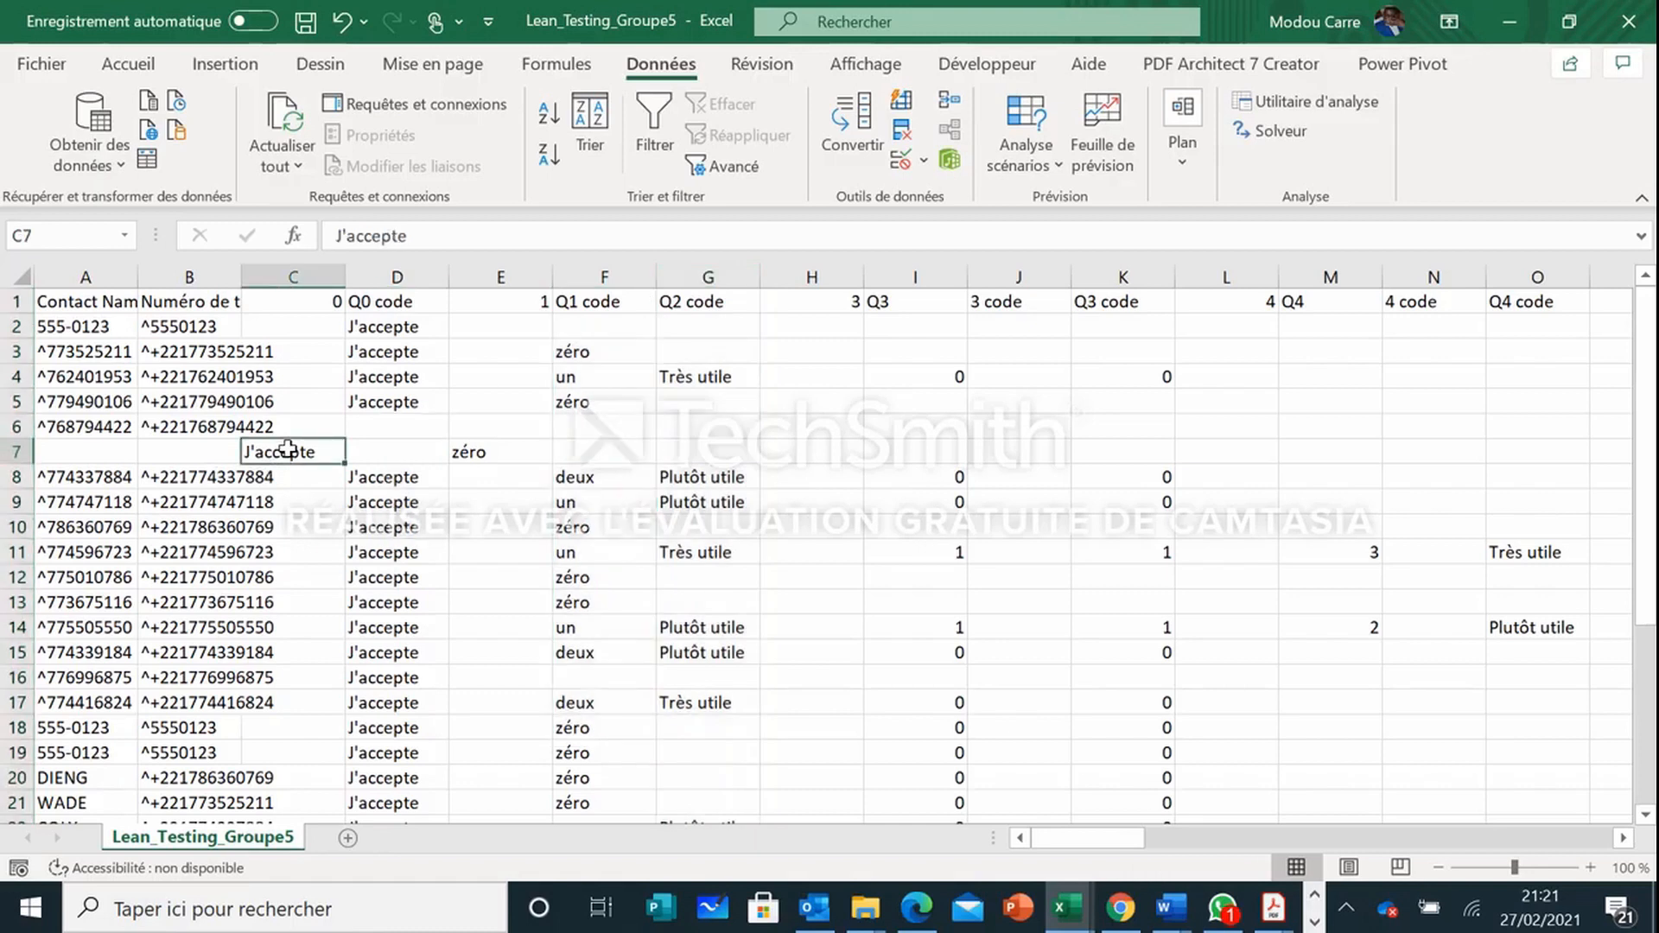
key(shift+Right)
key(shift+Right)
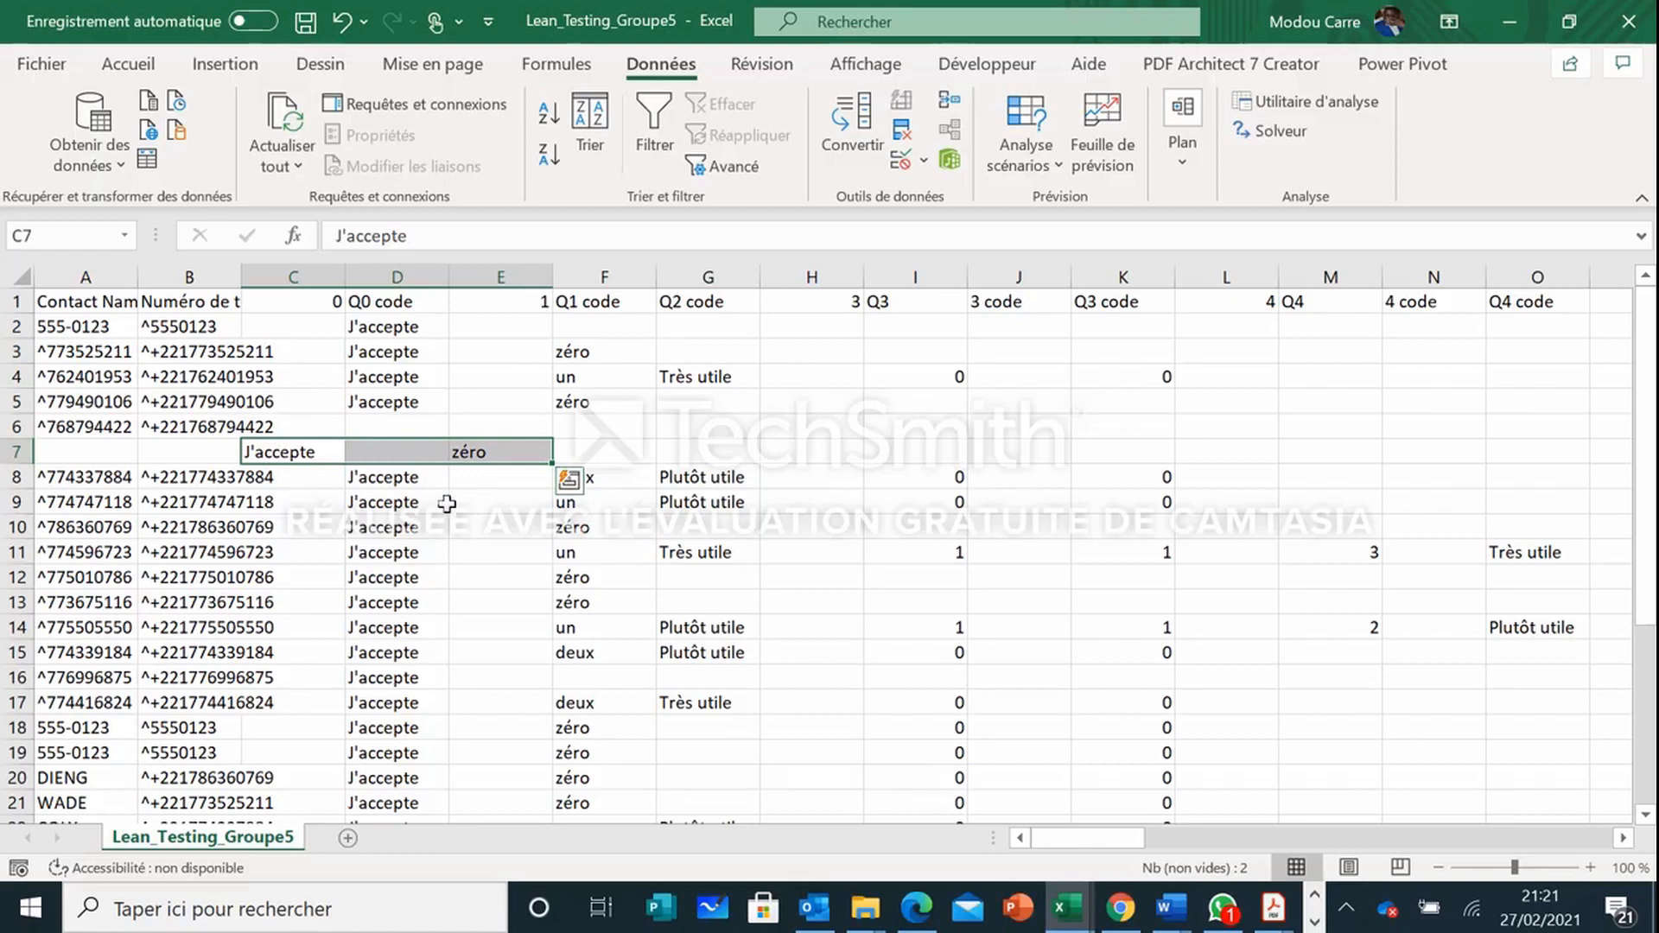
drag(553, 450, 605, 453)
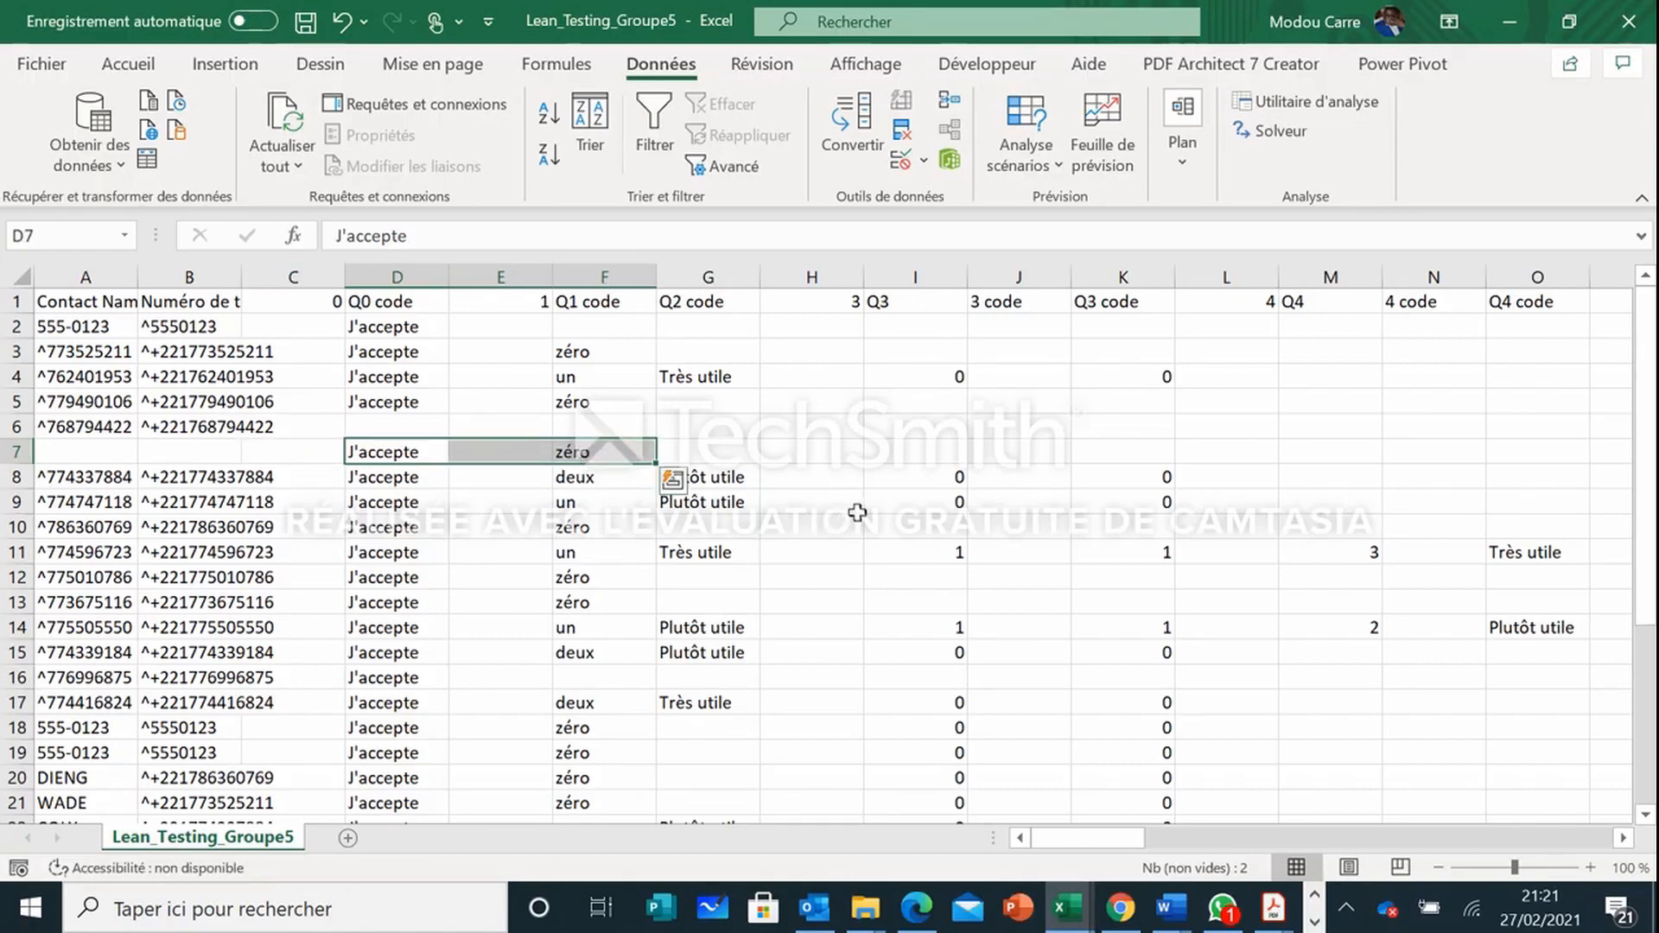
click(790, 445)
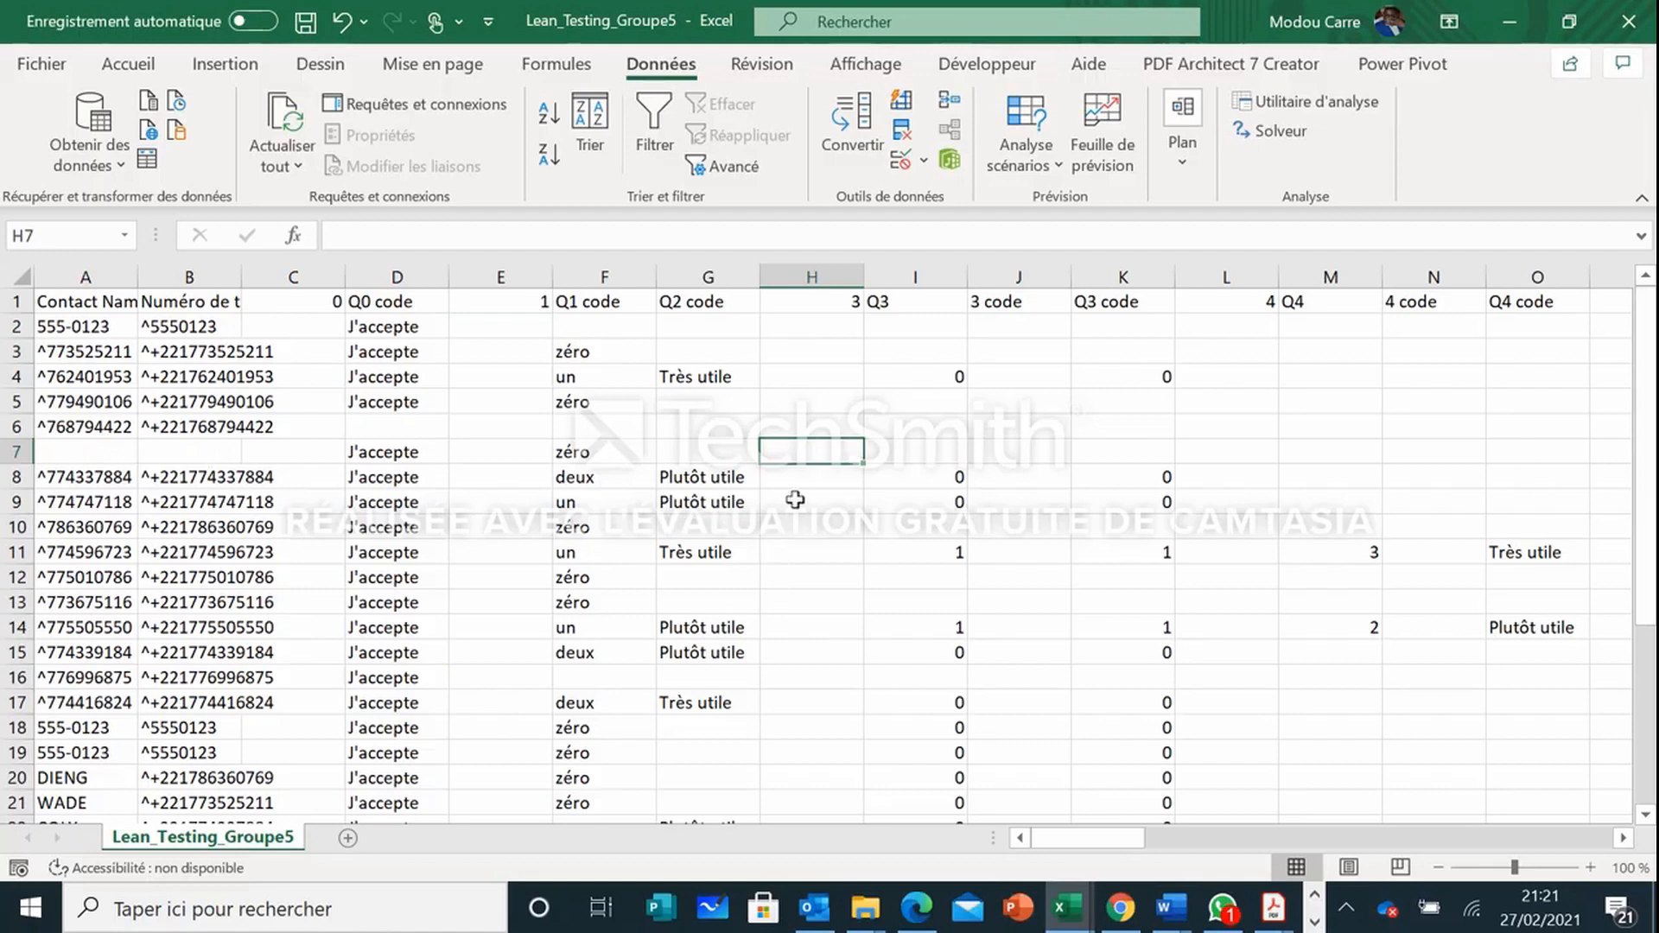
Step: Delete the question 3 columns headed 3, Q3, 3 code and Q3 code
drag(810, 270, 902, 266)
right_click(902, 266)
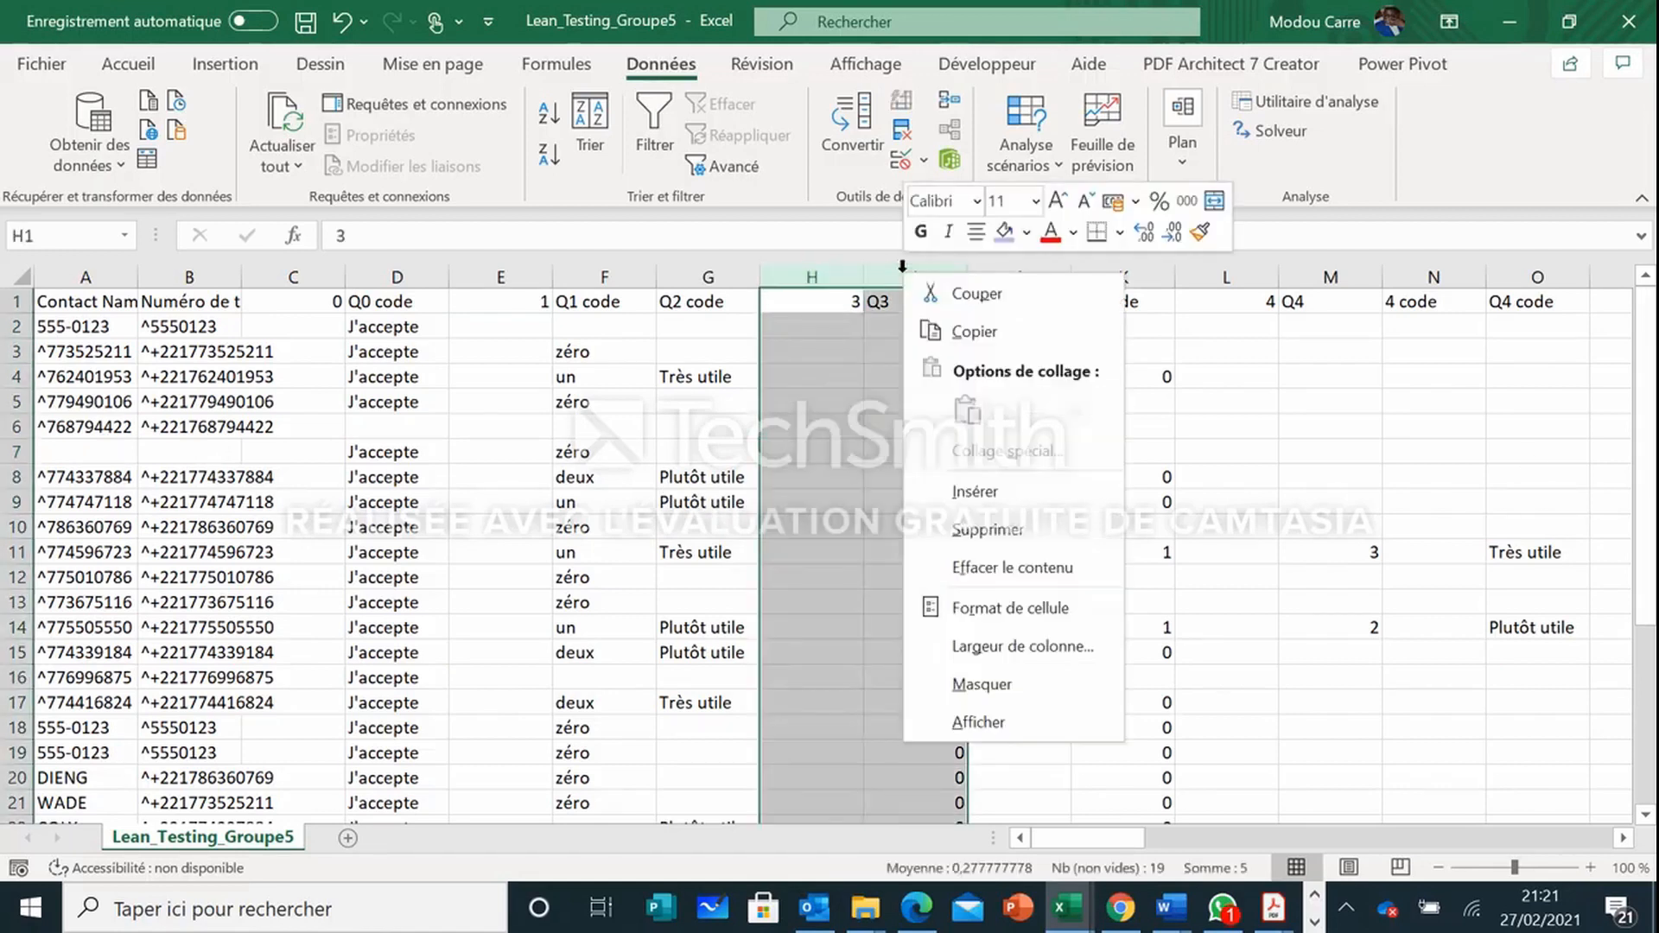
click(986, 529)
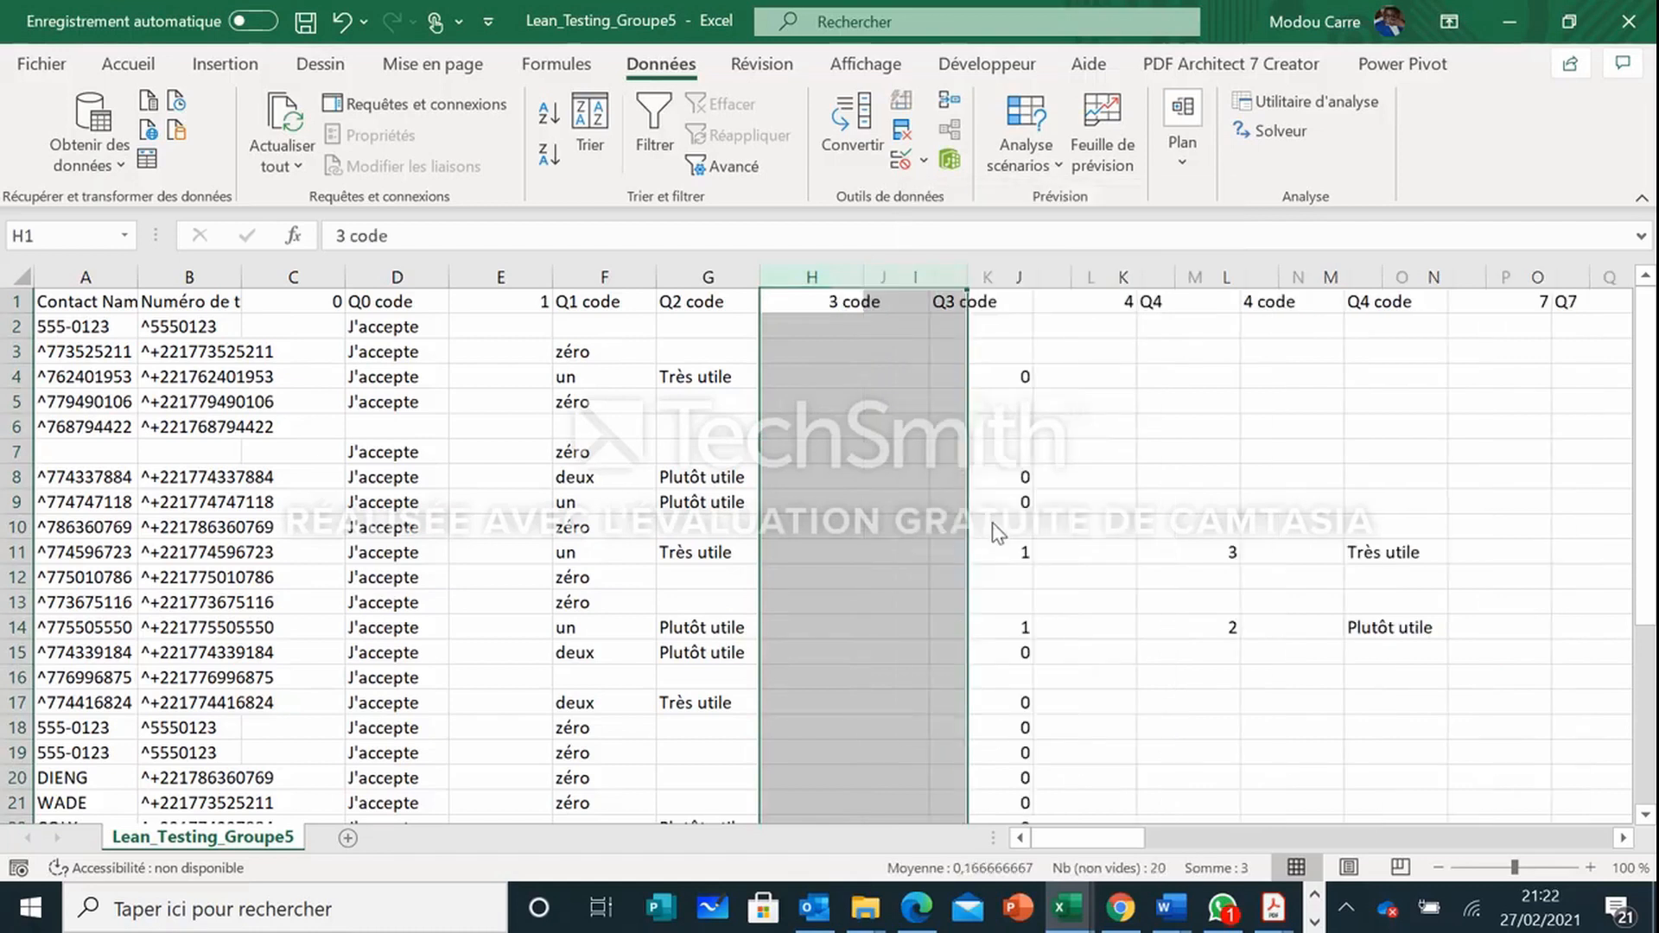
right_click(810, 276)
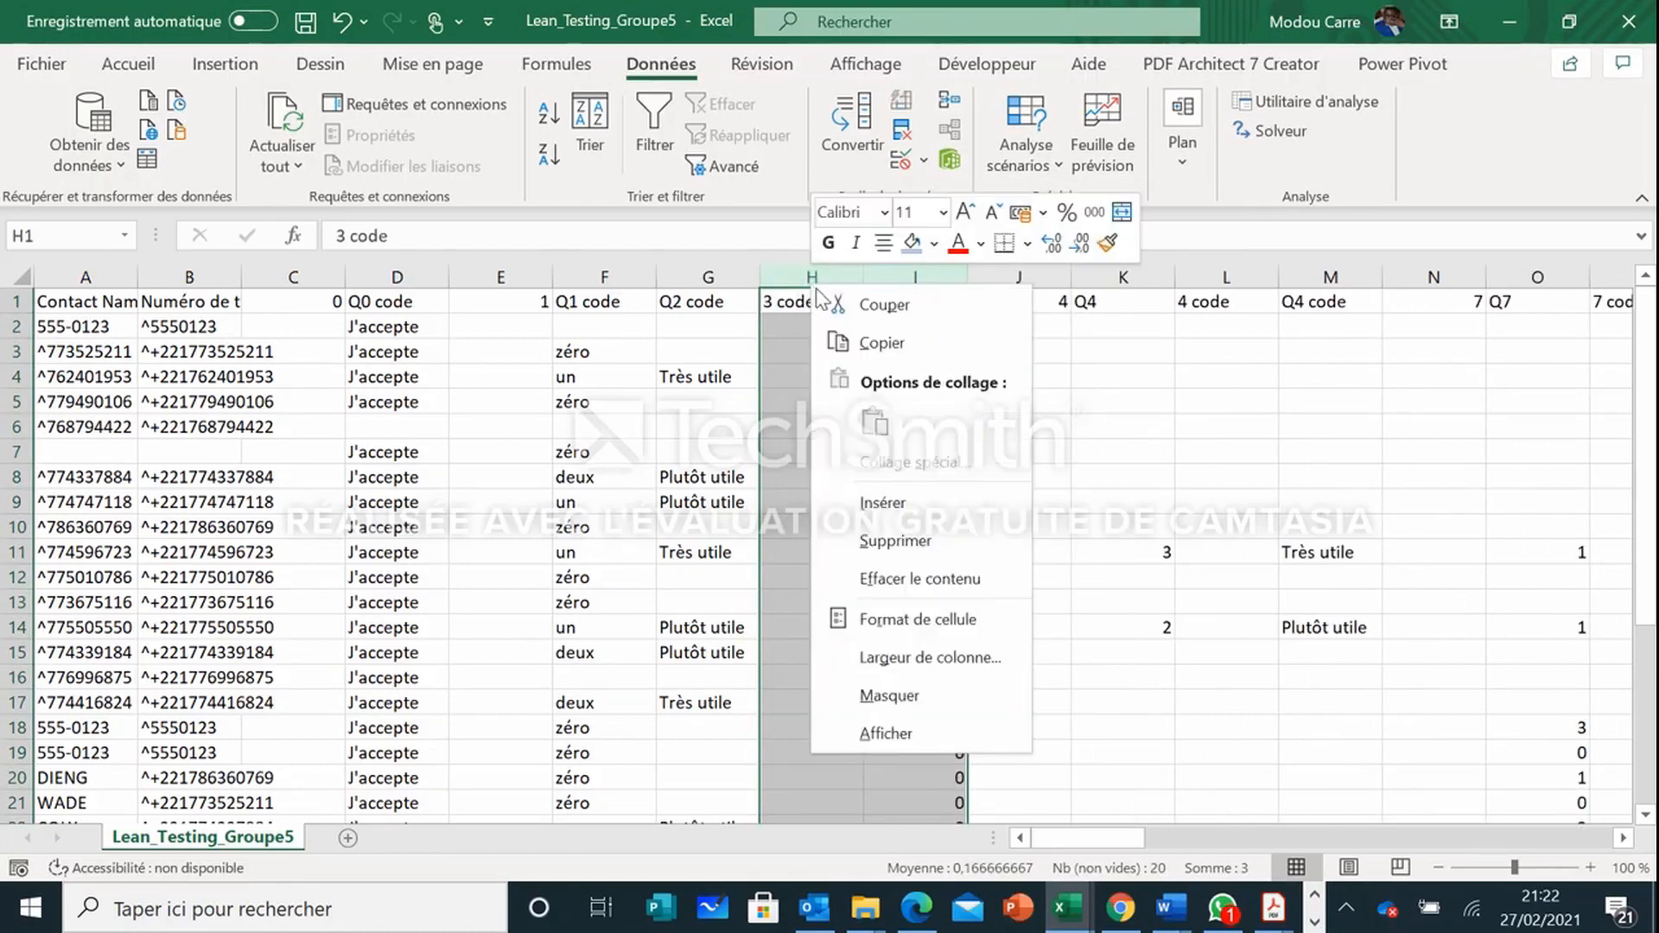
click(921, 551)
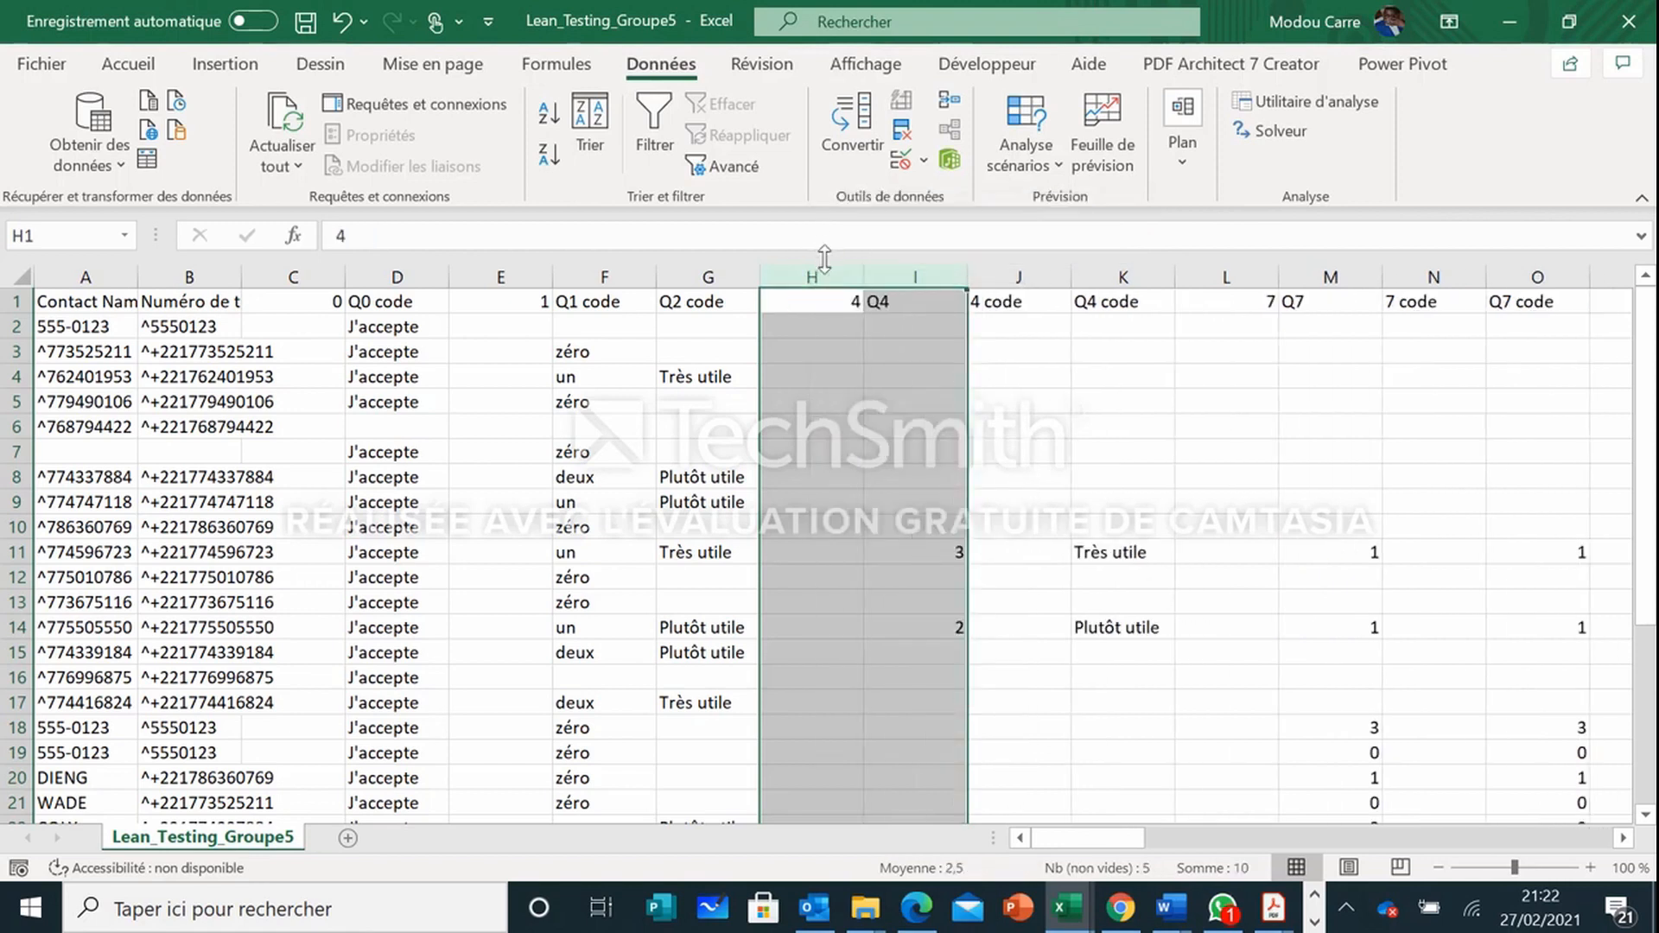
Step: Delete the columns headed 4, Q4 and 4 code, keeping the Q4 code column
drag(830, 276, 979, 277)
right_click(943, 278)
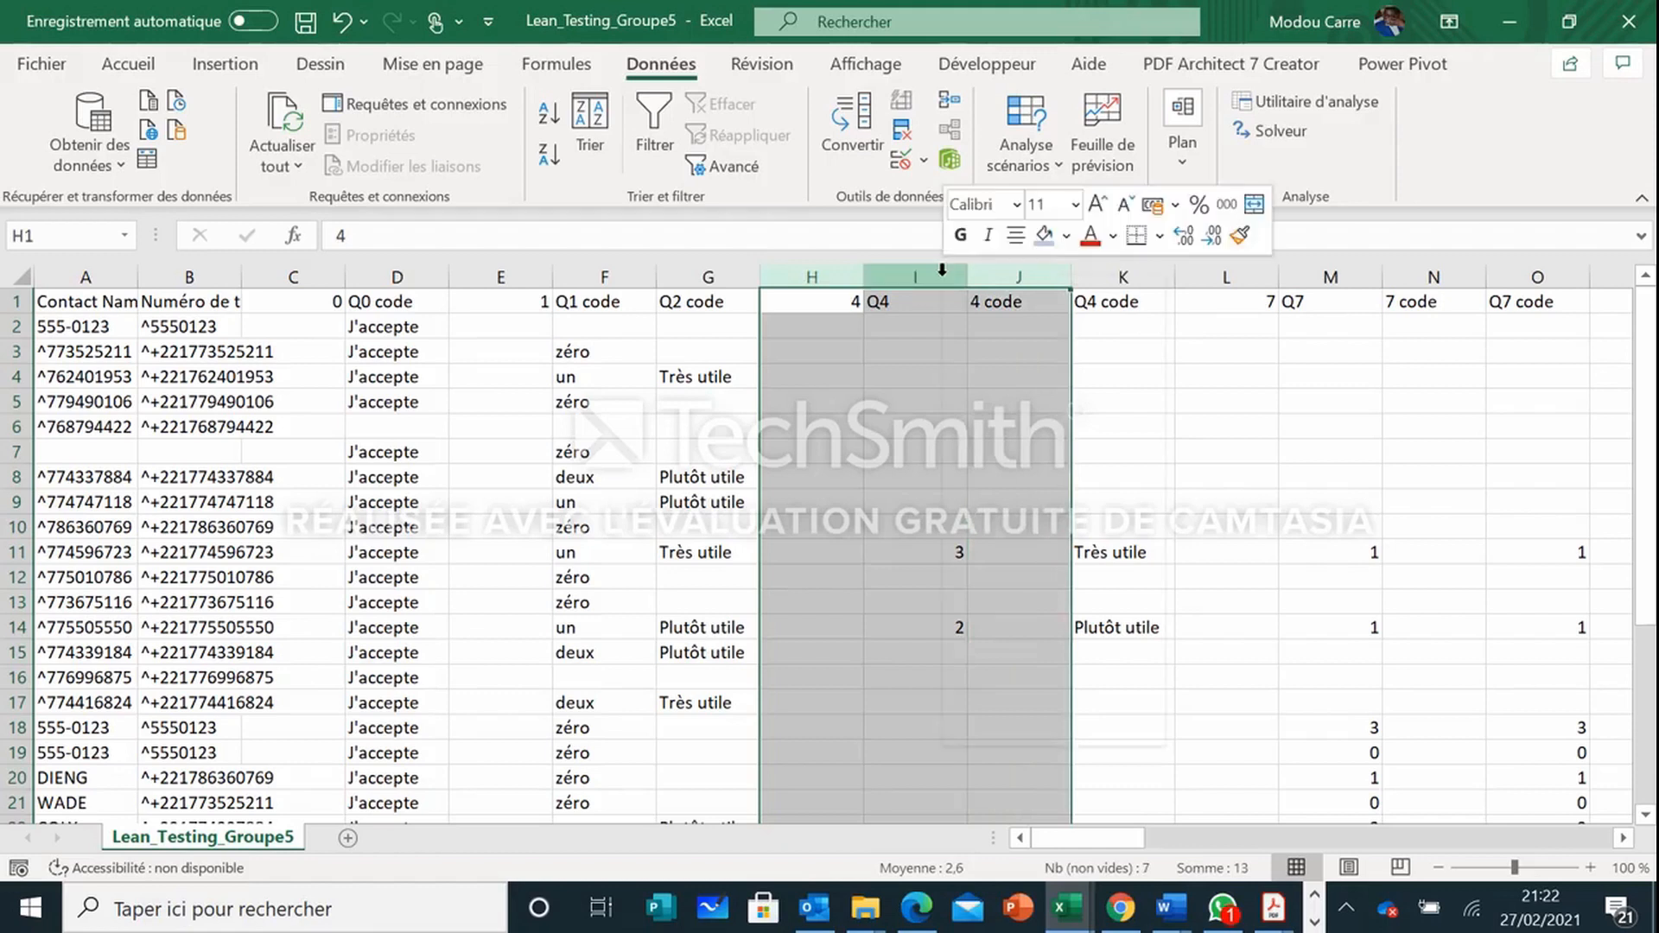
click(1024, 534)
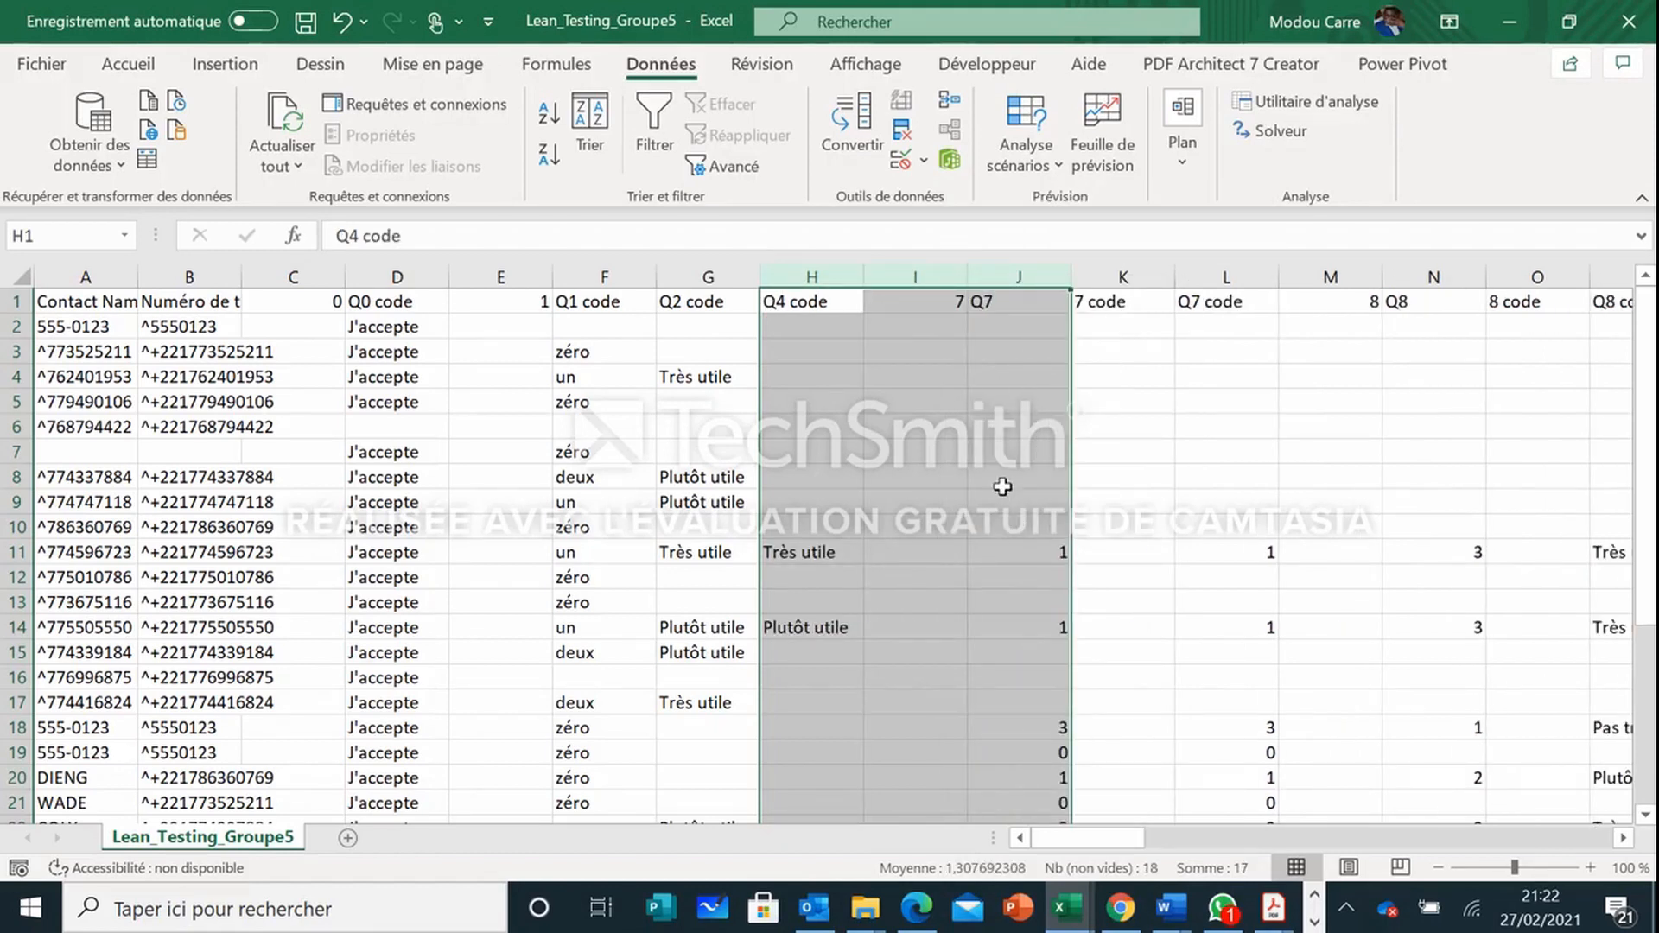
Step: Delete the columns headed 7, Q7, 7 code, Q7 code, 8, Q8 and 8 code, keeping the Q8 code column
click(955, 277)
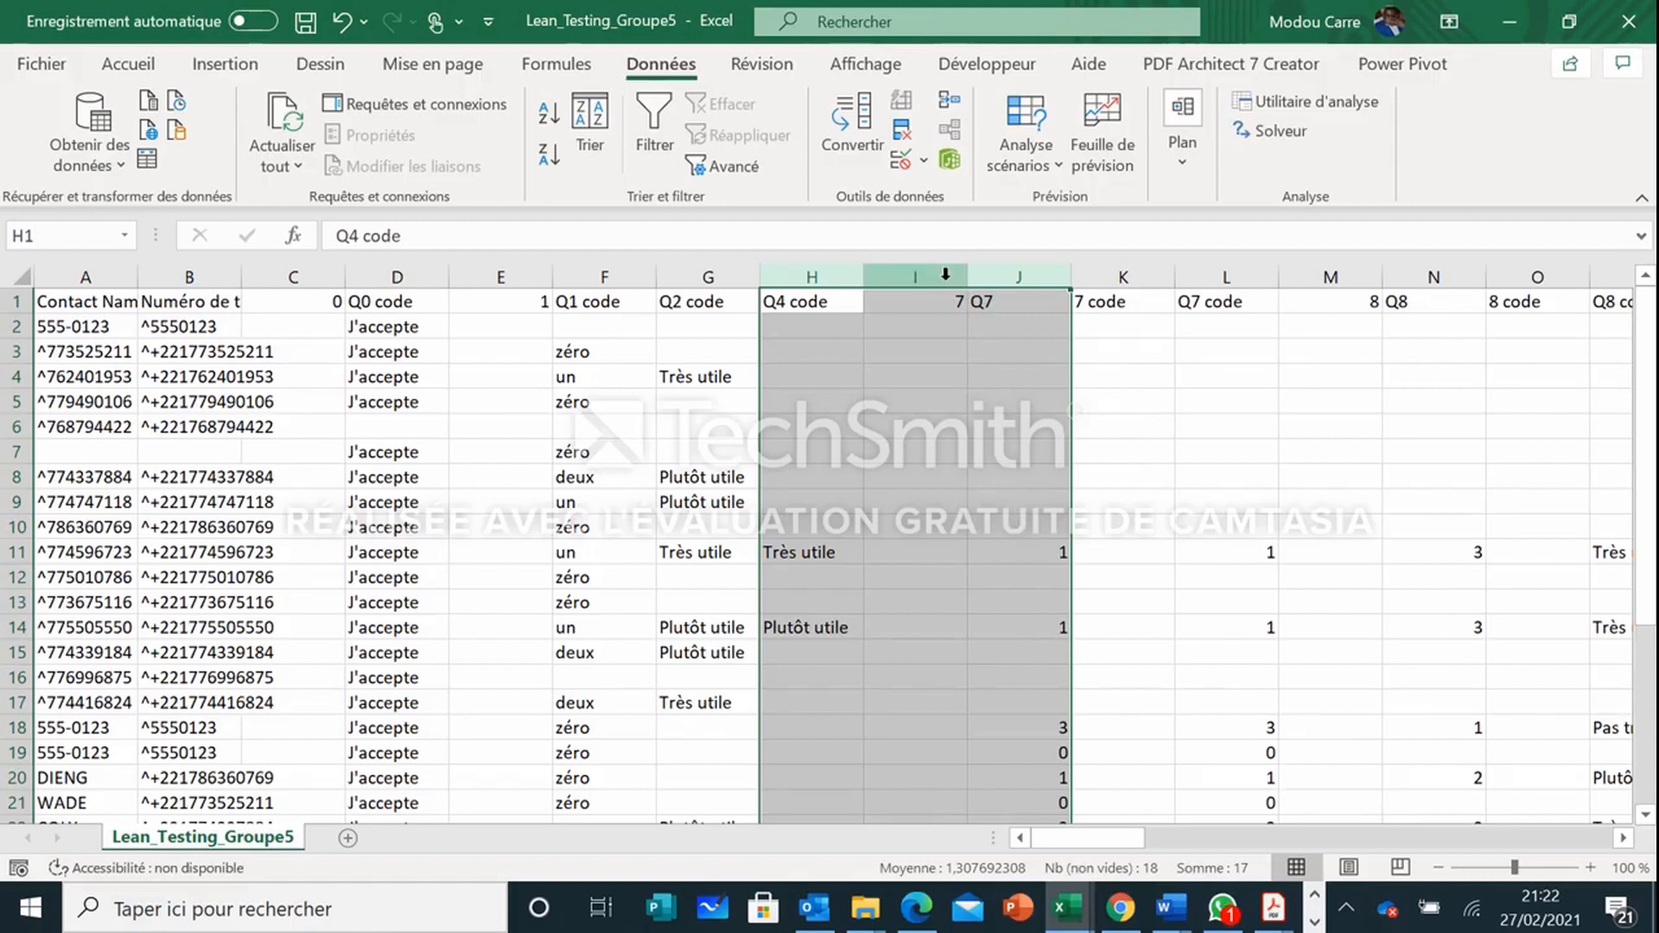
drag(968, 279, 1325, 279)
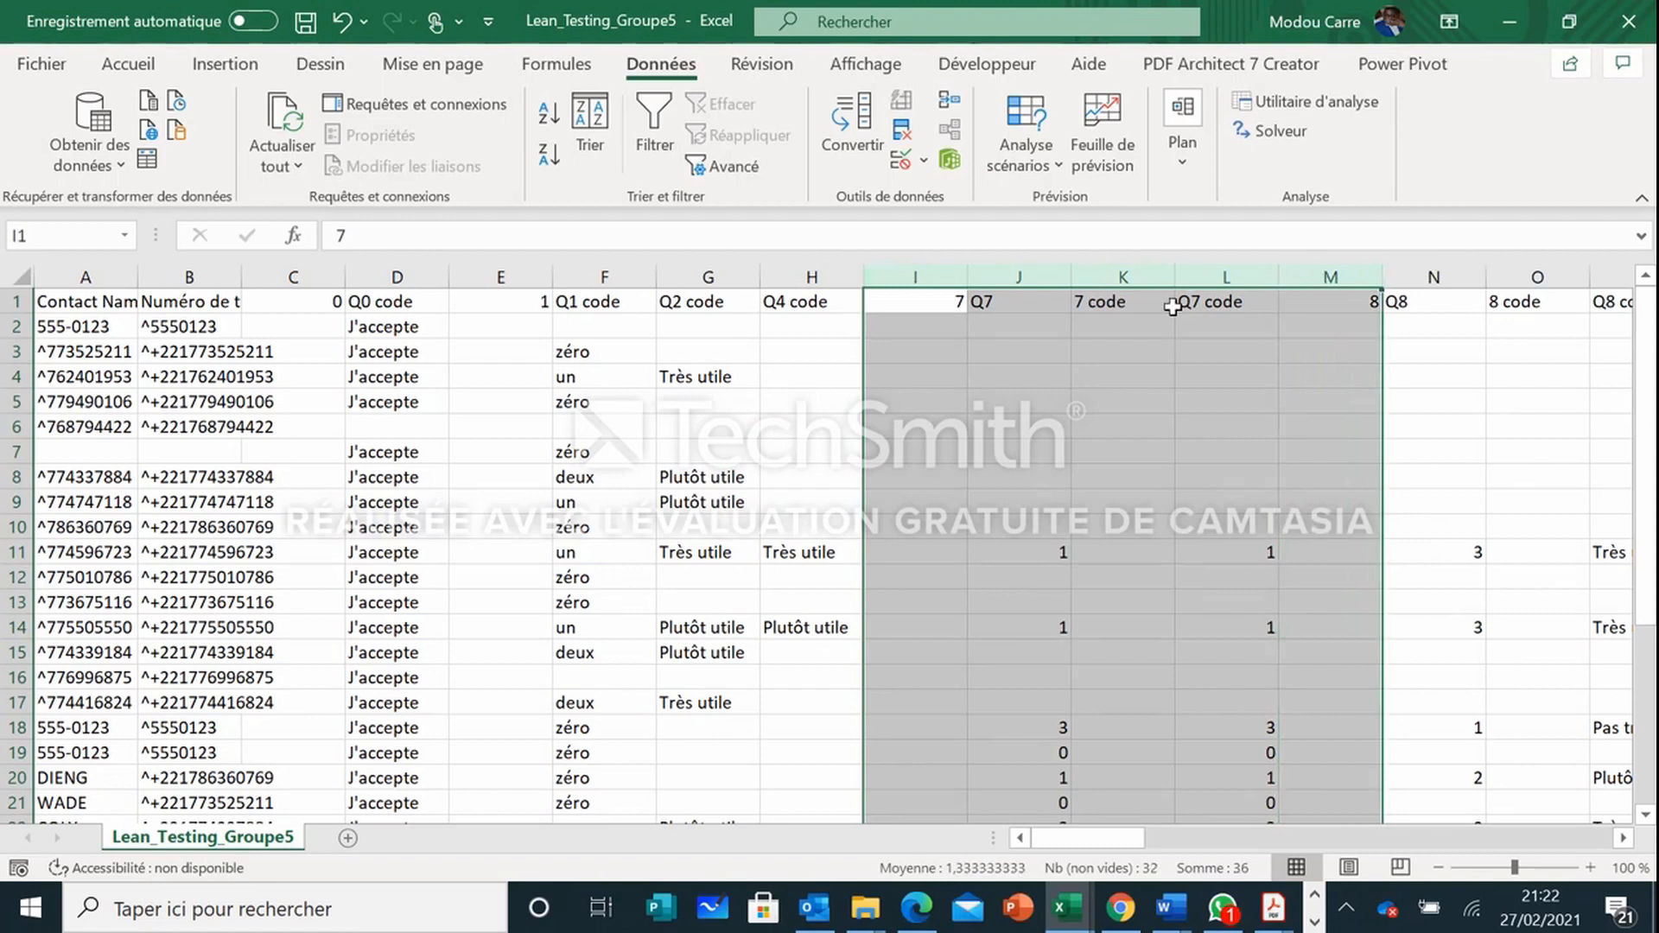
right_click(1101, 278)
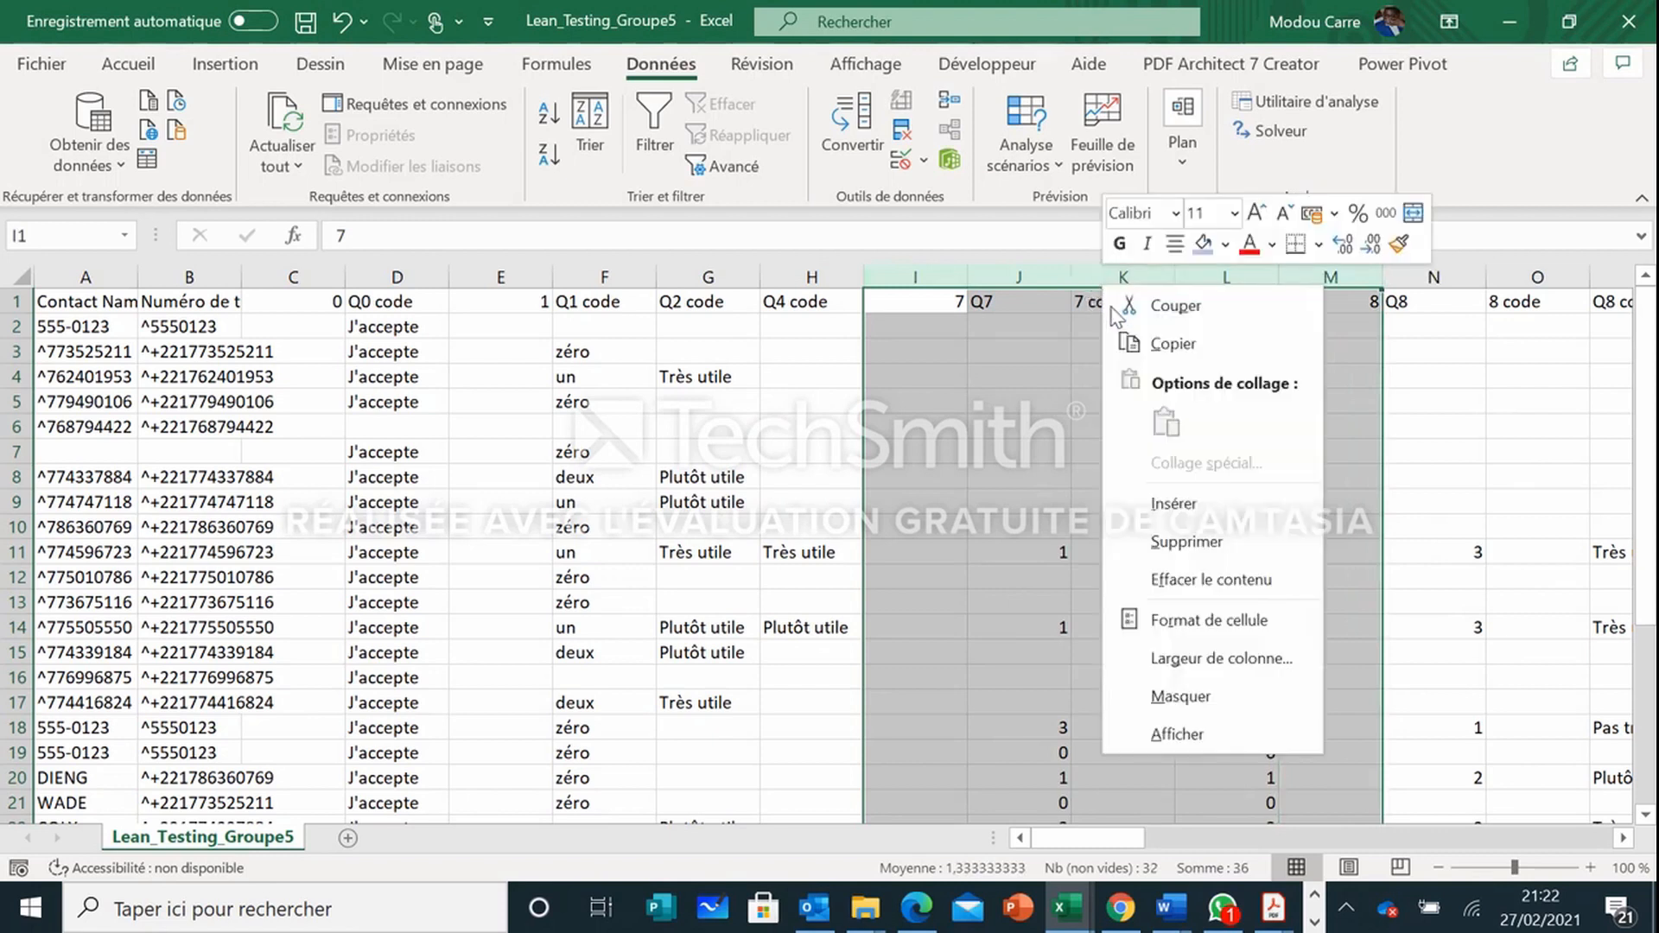
click(1206, 541)
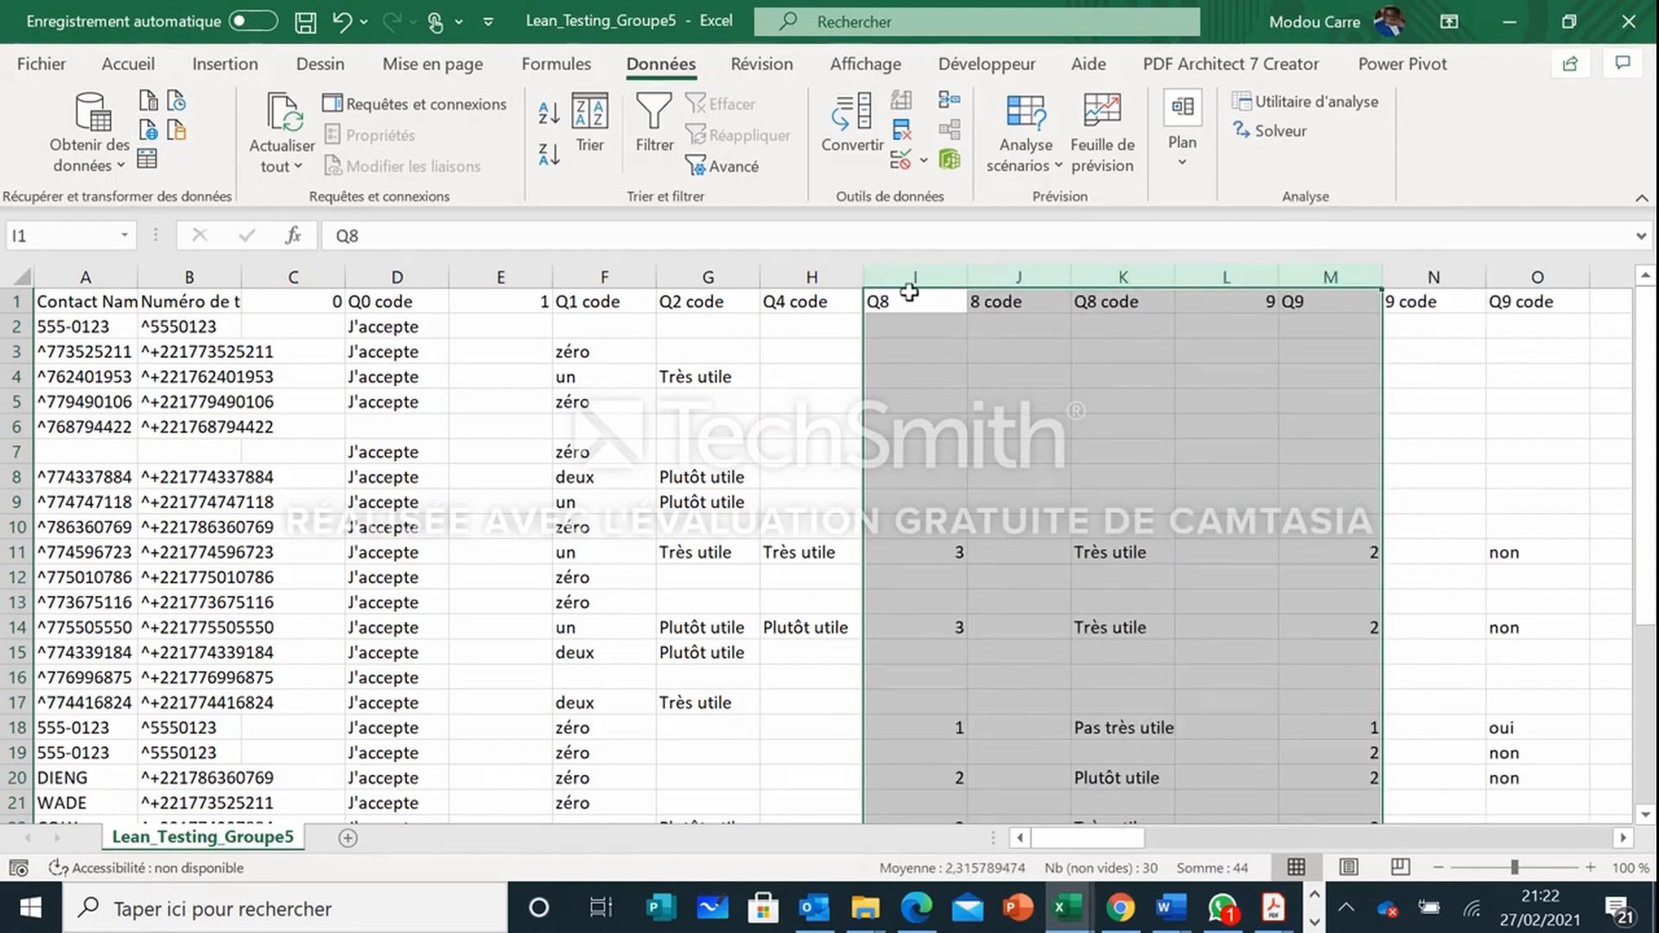
drag(907, 270, 1028, 270)
right_click(1020, 270)
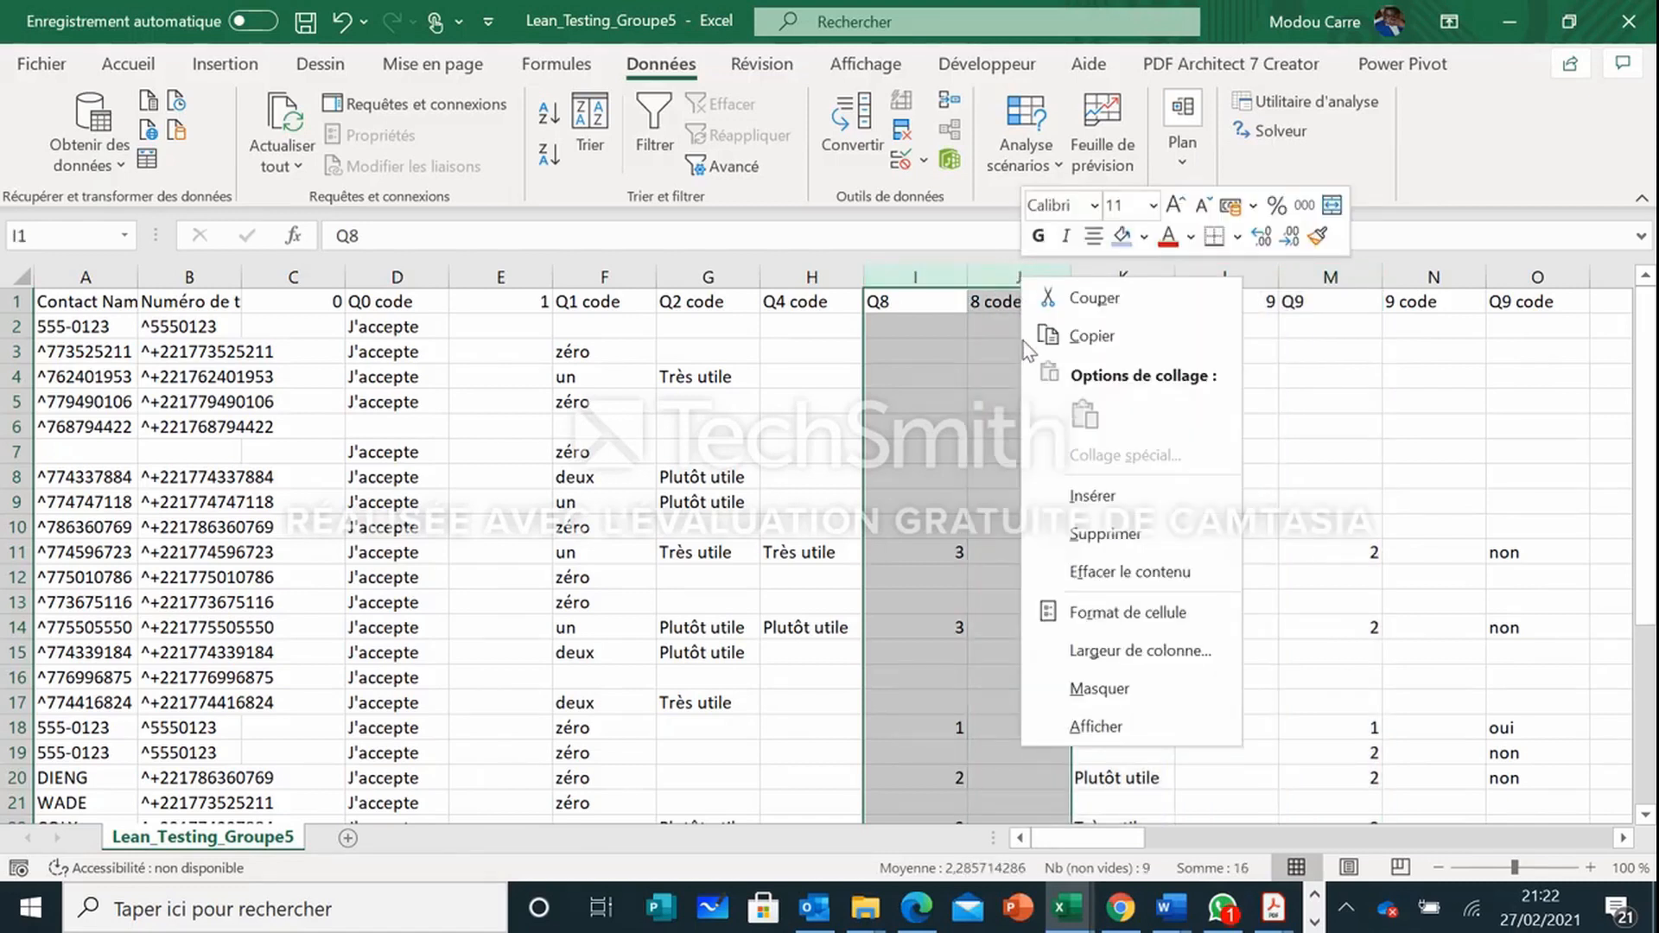
click(1087, 548)
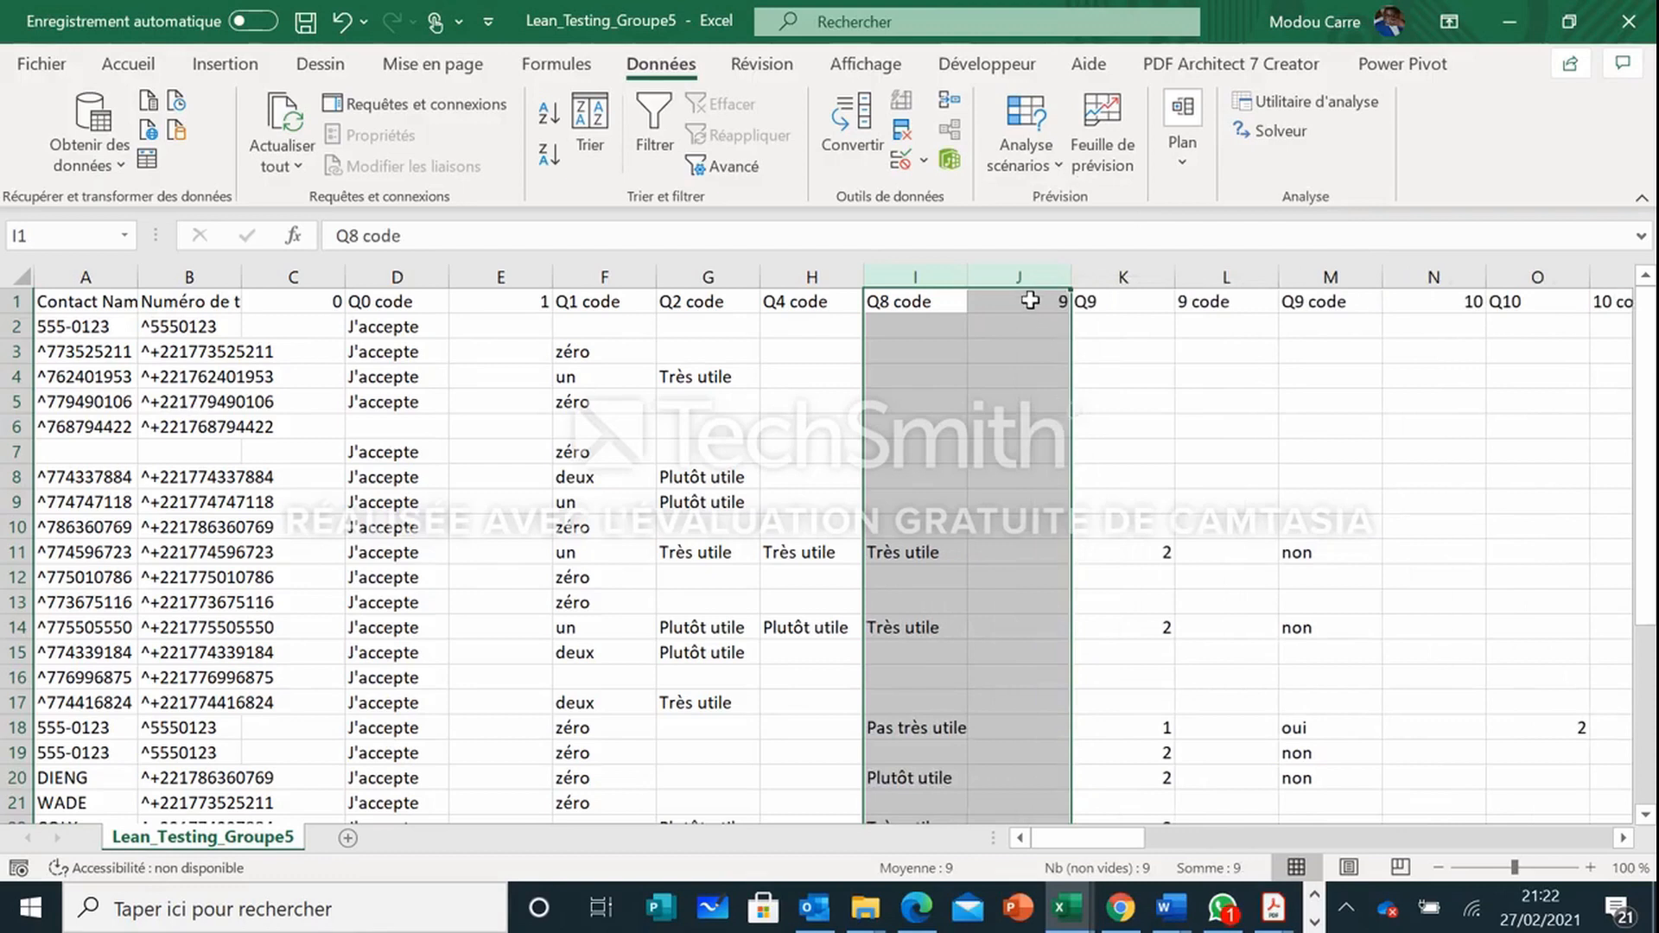
Step: Delete the columns headed 9, Q9 and 9 code, keeping the Q9 code column
drag(1019, 277, 1216, 296)
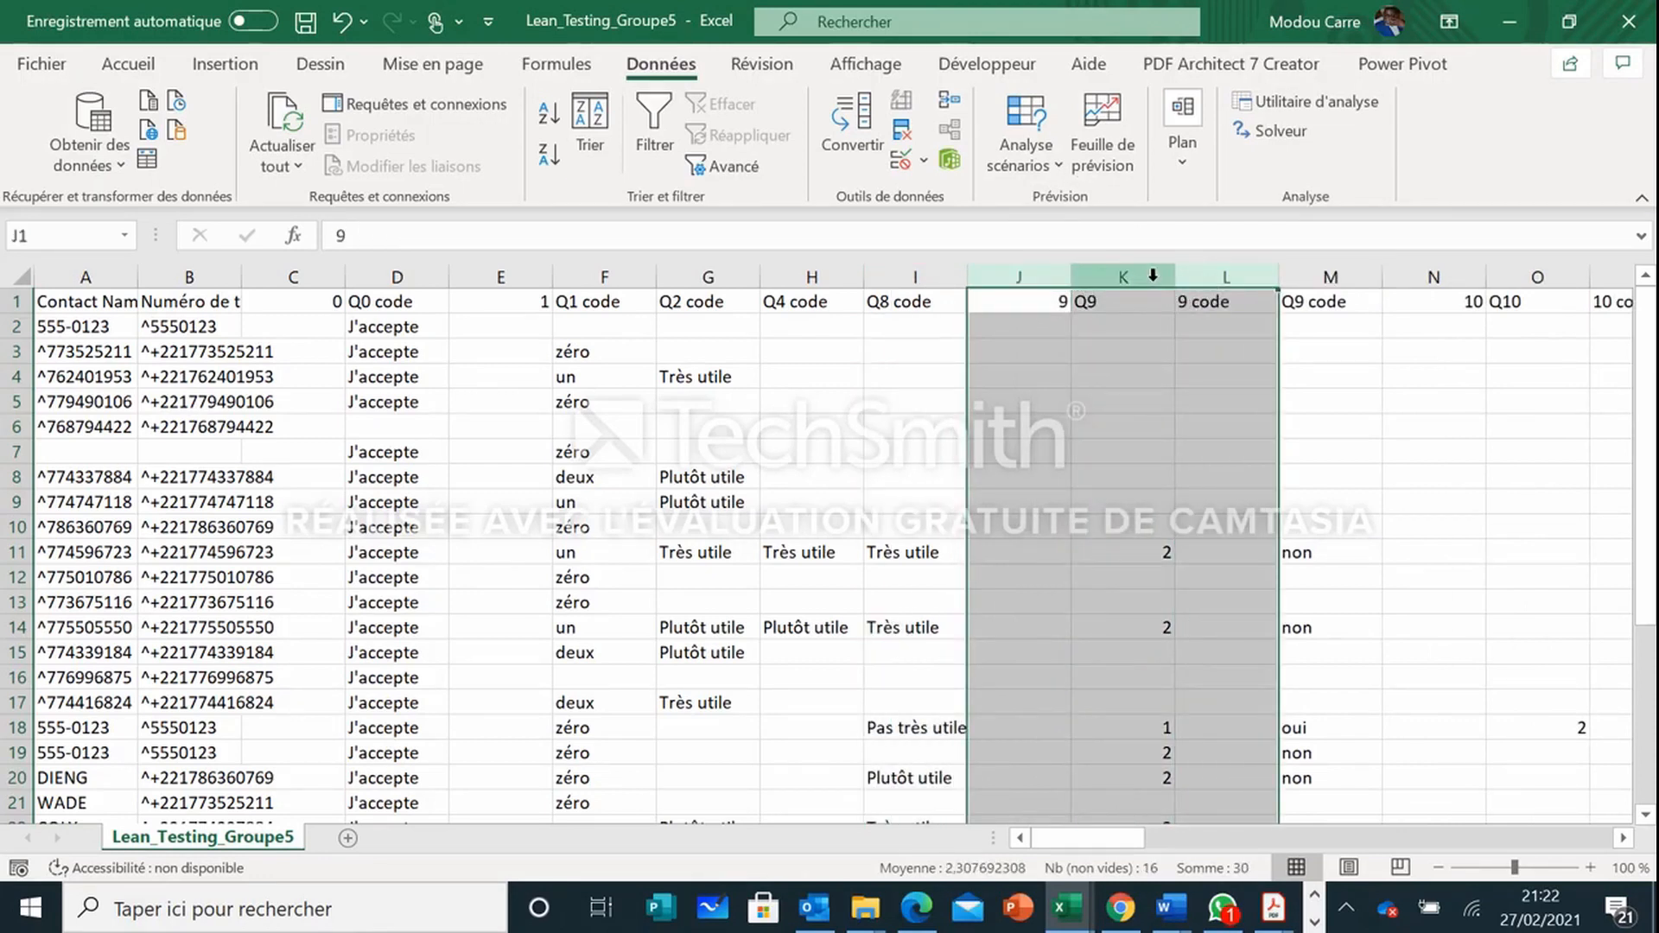
right_click(1153, 274)
click(1216, 537)
Step: Delete the columns headed 10, Q10 and 10 code, keeping the Q10 code column
scroll(1109, 409, down, 1)
scroll(1109, 410, up, 1)
drag(1112, 275, 1441, 296)
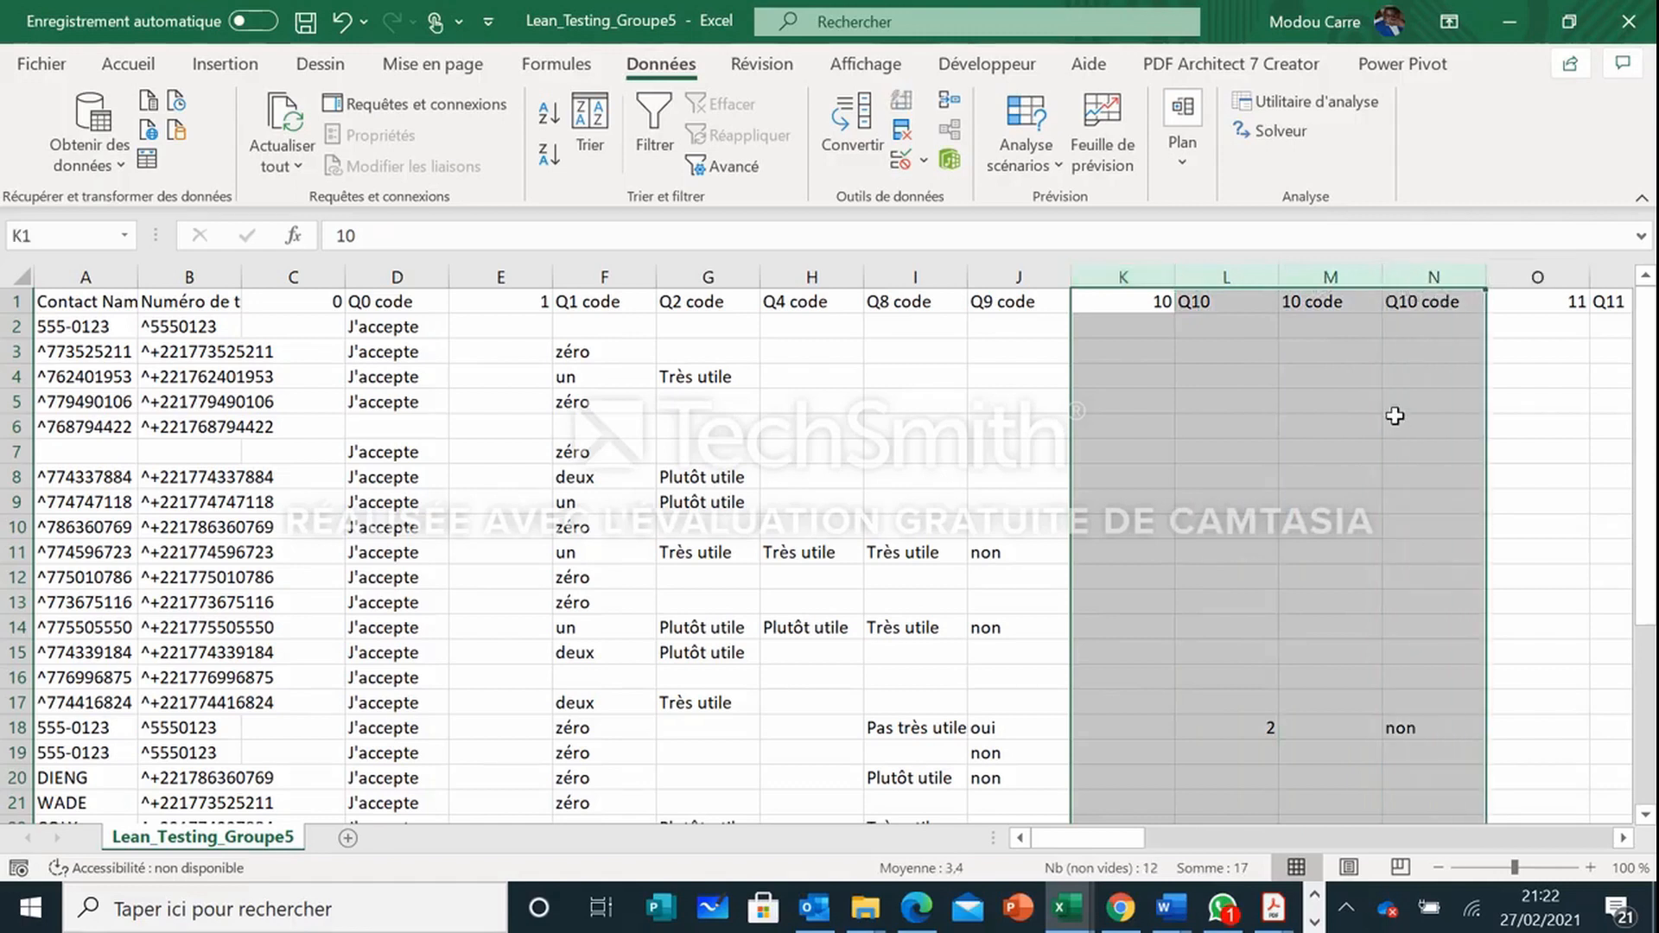
drag(1152, 275, 1317, 277)
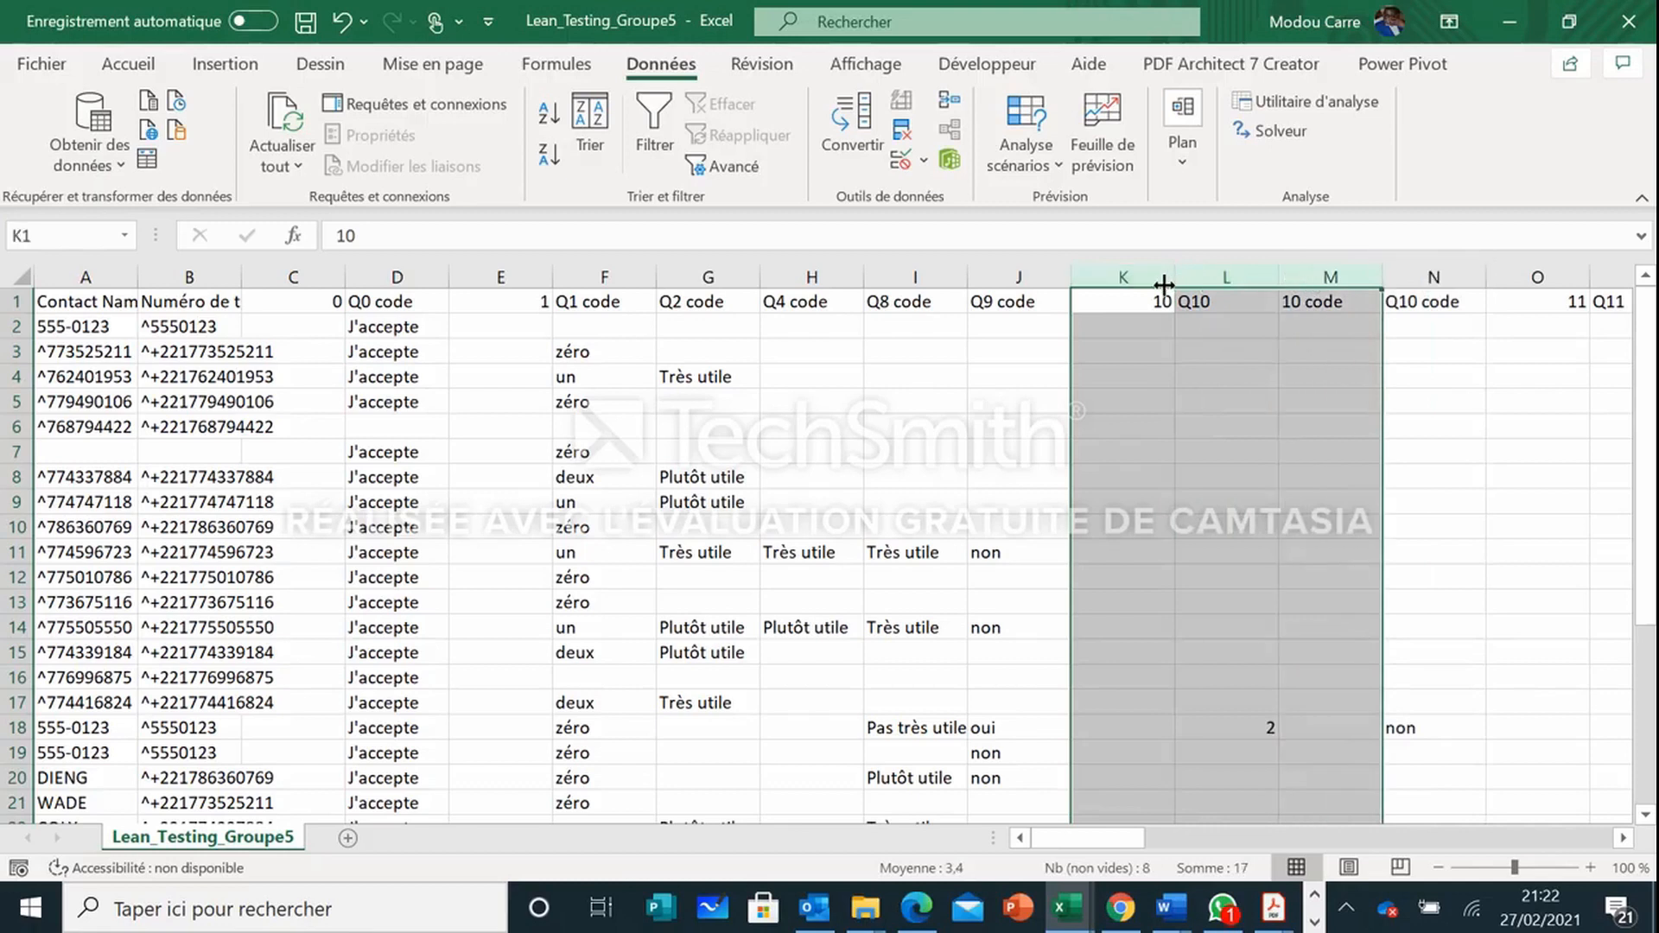
right_click(1140, 281)
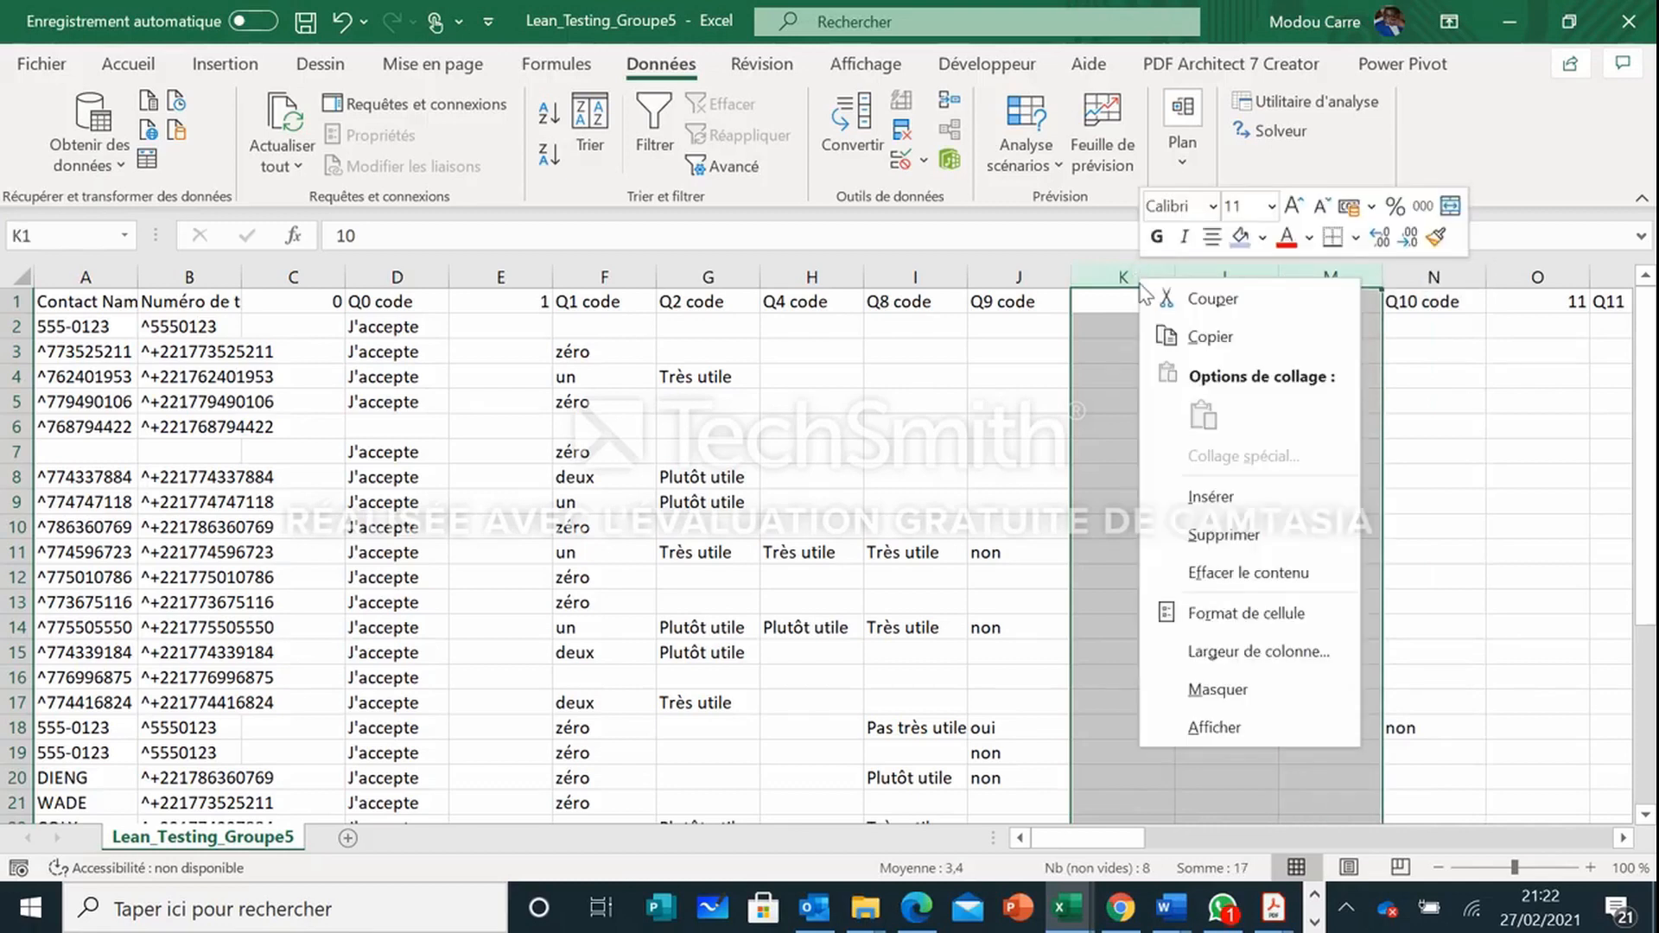
click(1230, 536)
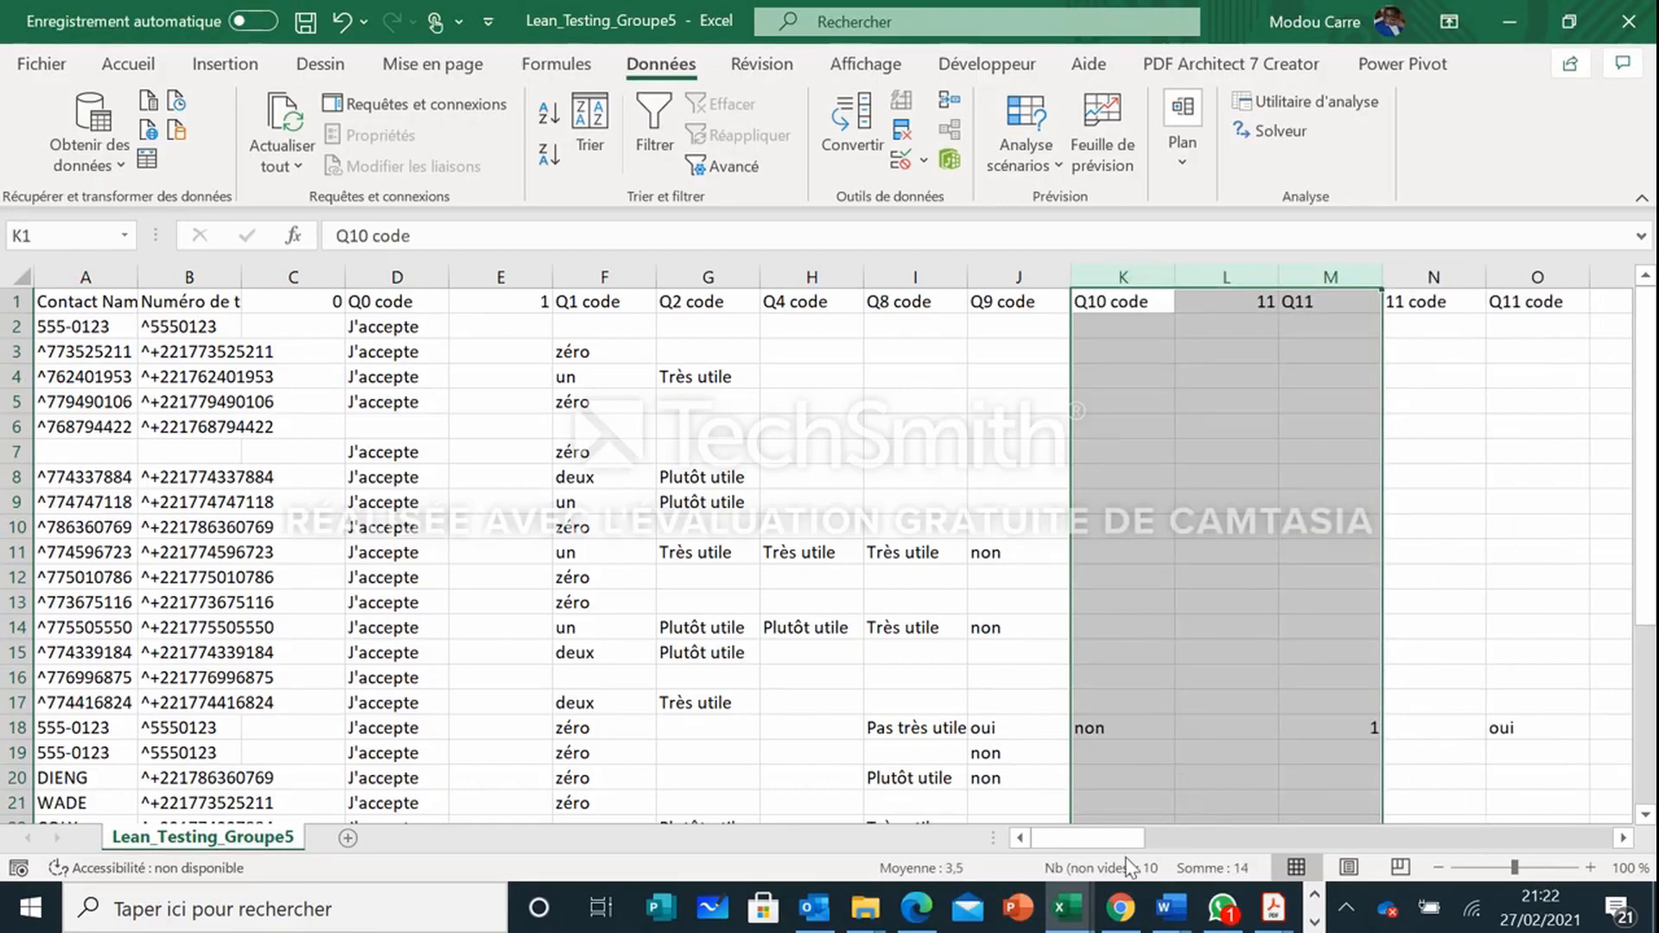
Step: Delete the columns headed 11, Q11 and 11 code, keeping the Q11 code column
click(1233, 279)
drag(1233, 274, 1390, 274)
right_click(1352, 264)
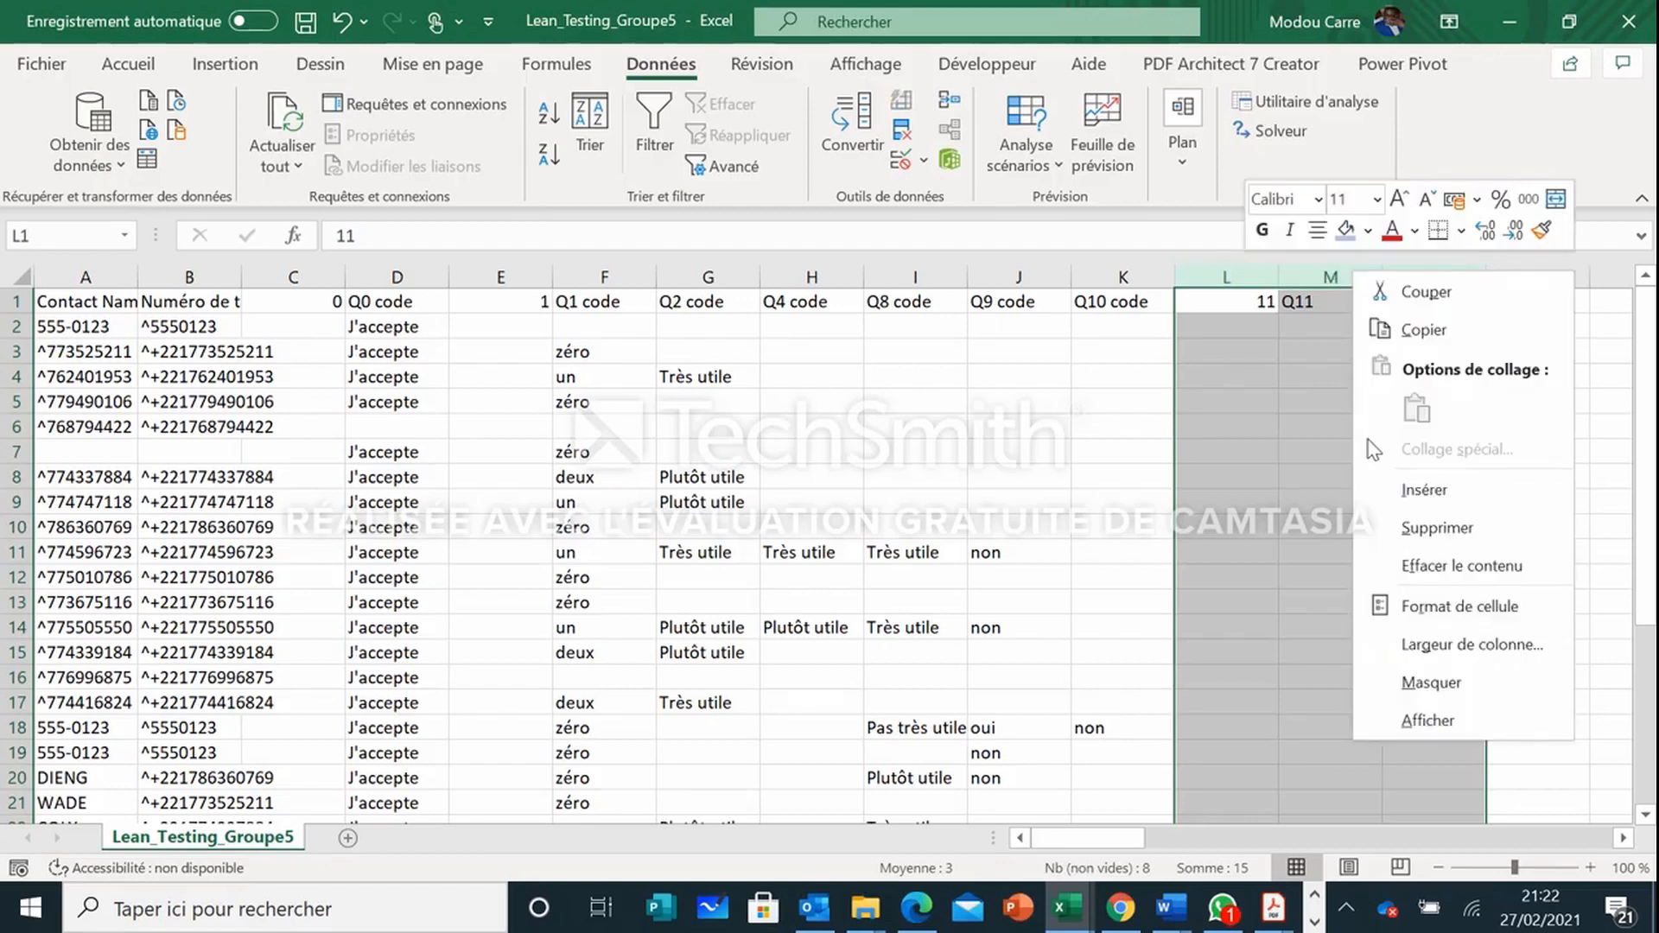
click(1429, 523)
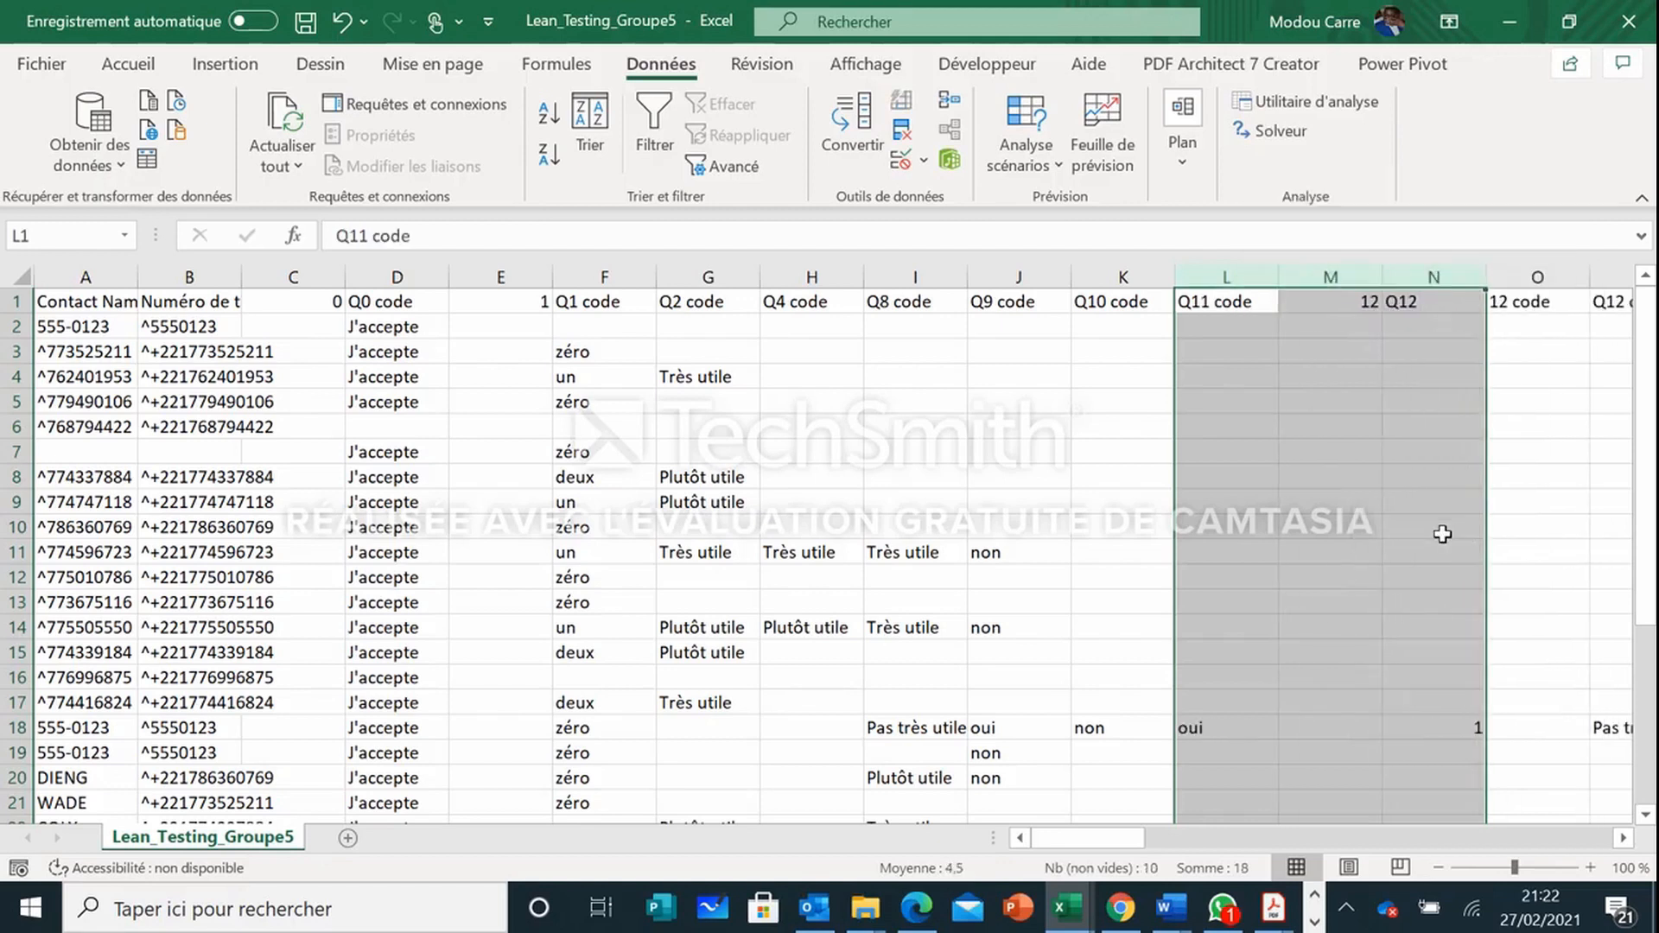
Step: Delete the columns headed 12, Q12 and 12 code, keeping the Q12 code column
drag(1323, 270, 1507, 275)
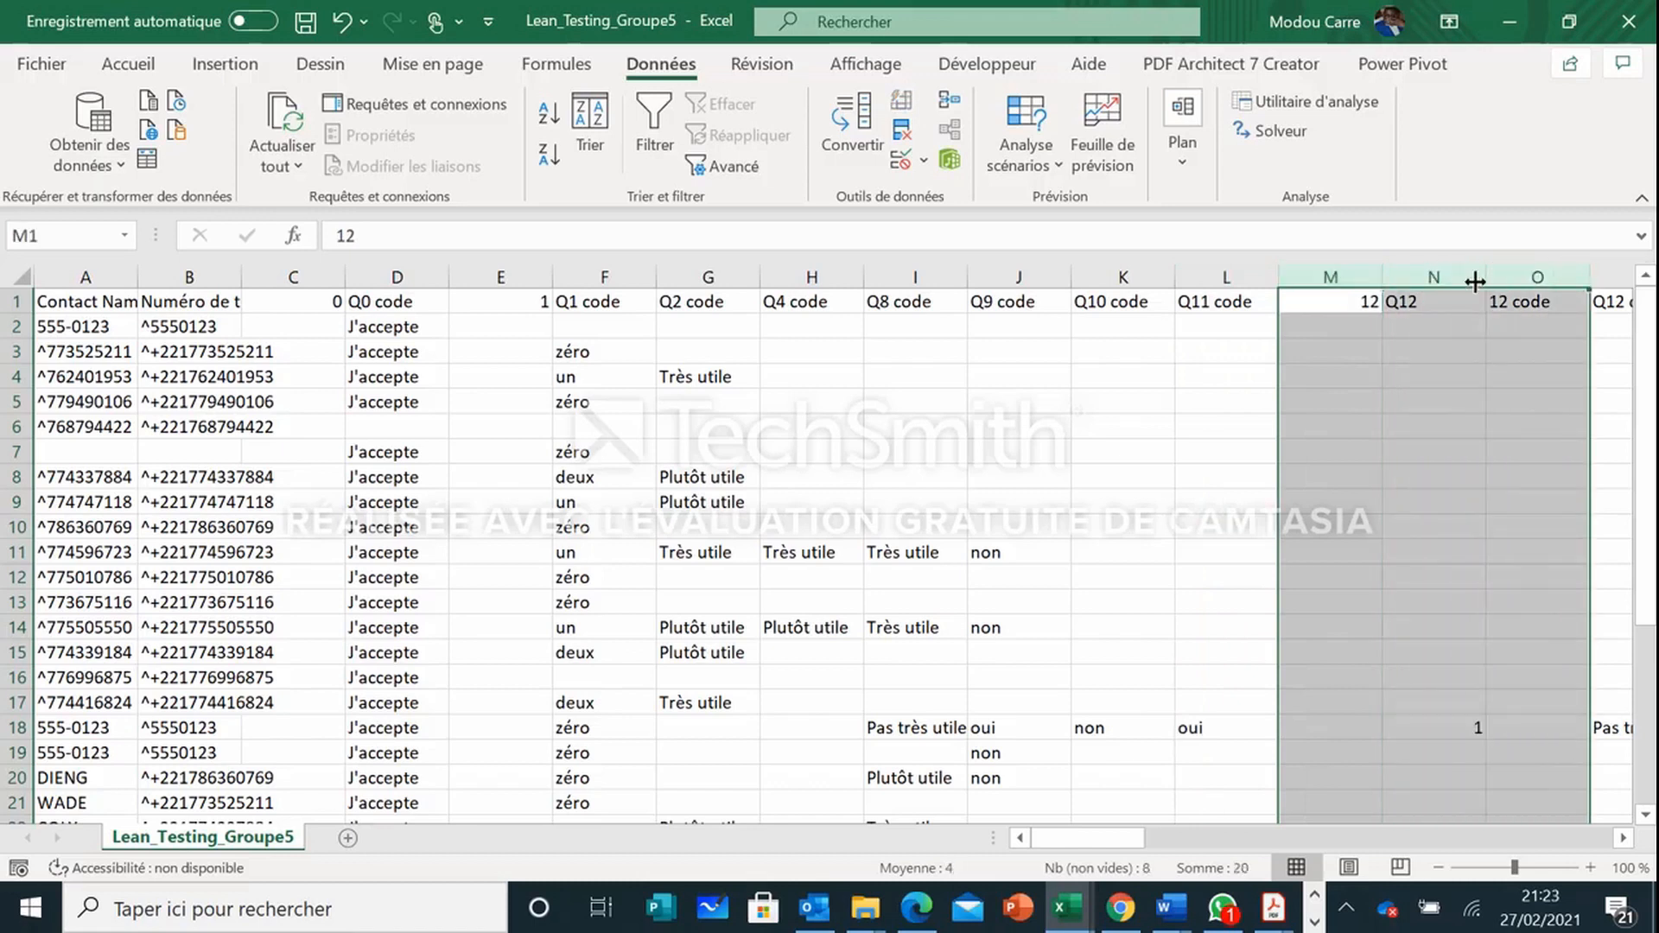
right_click(1366, 275)
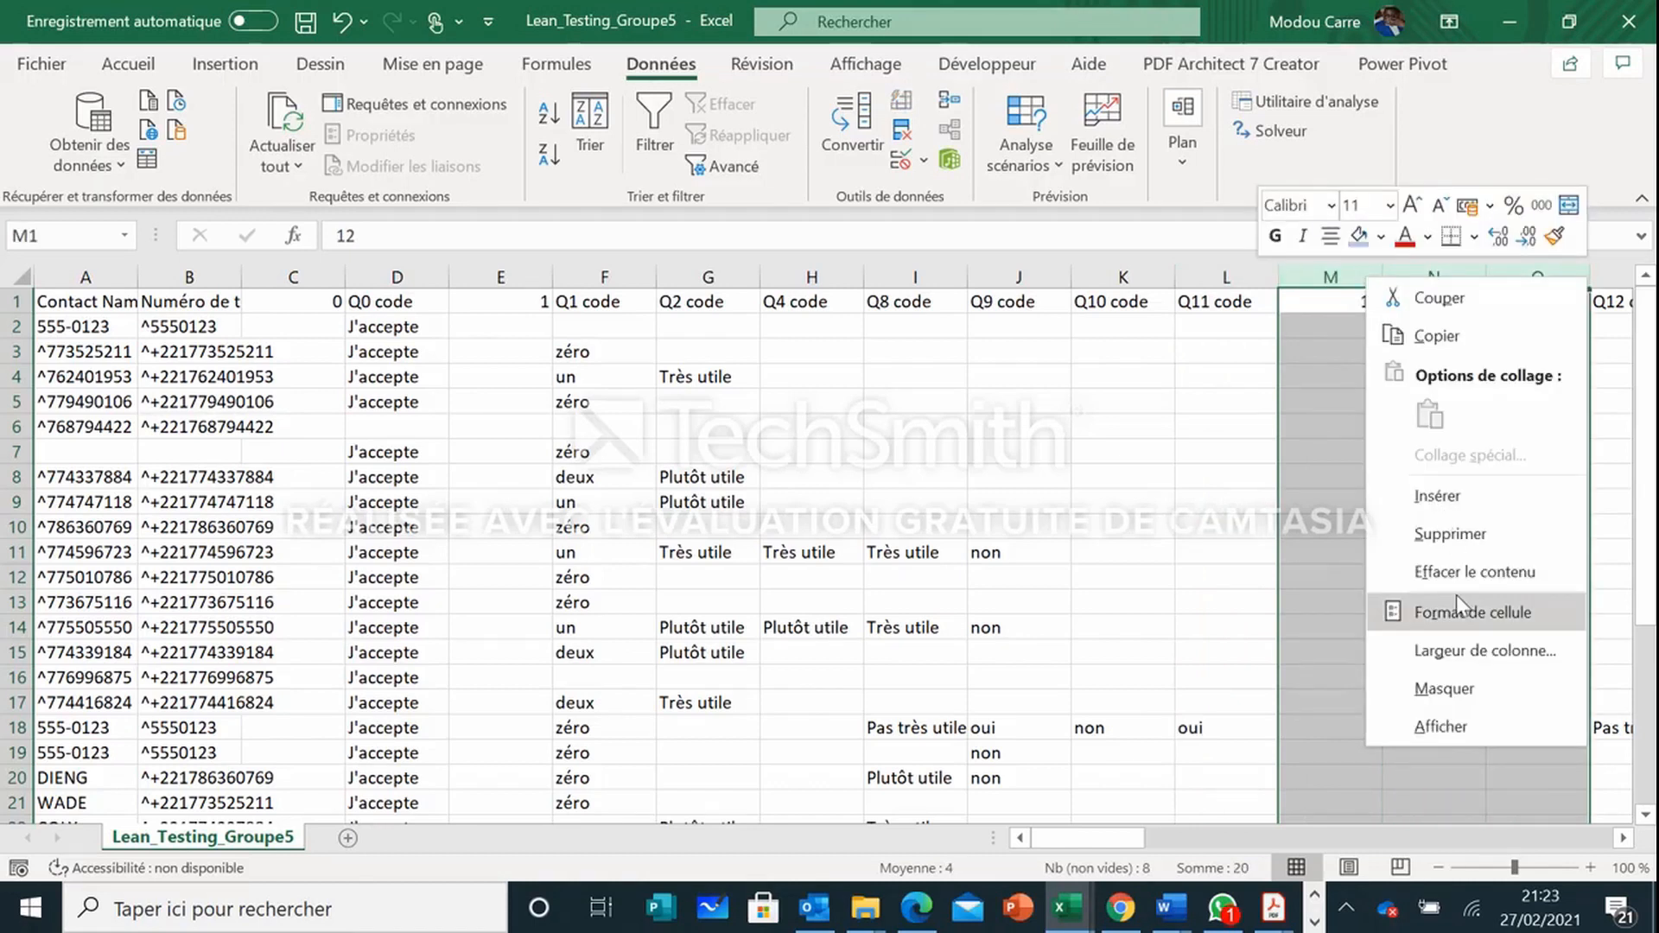
click(1454, 535)
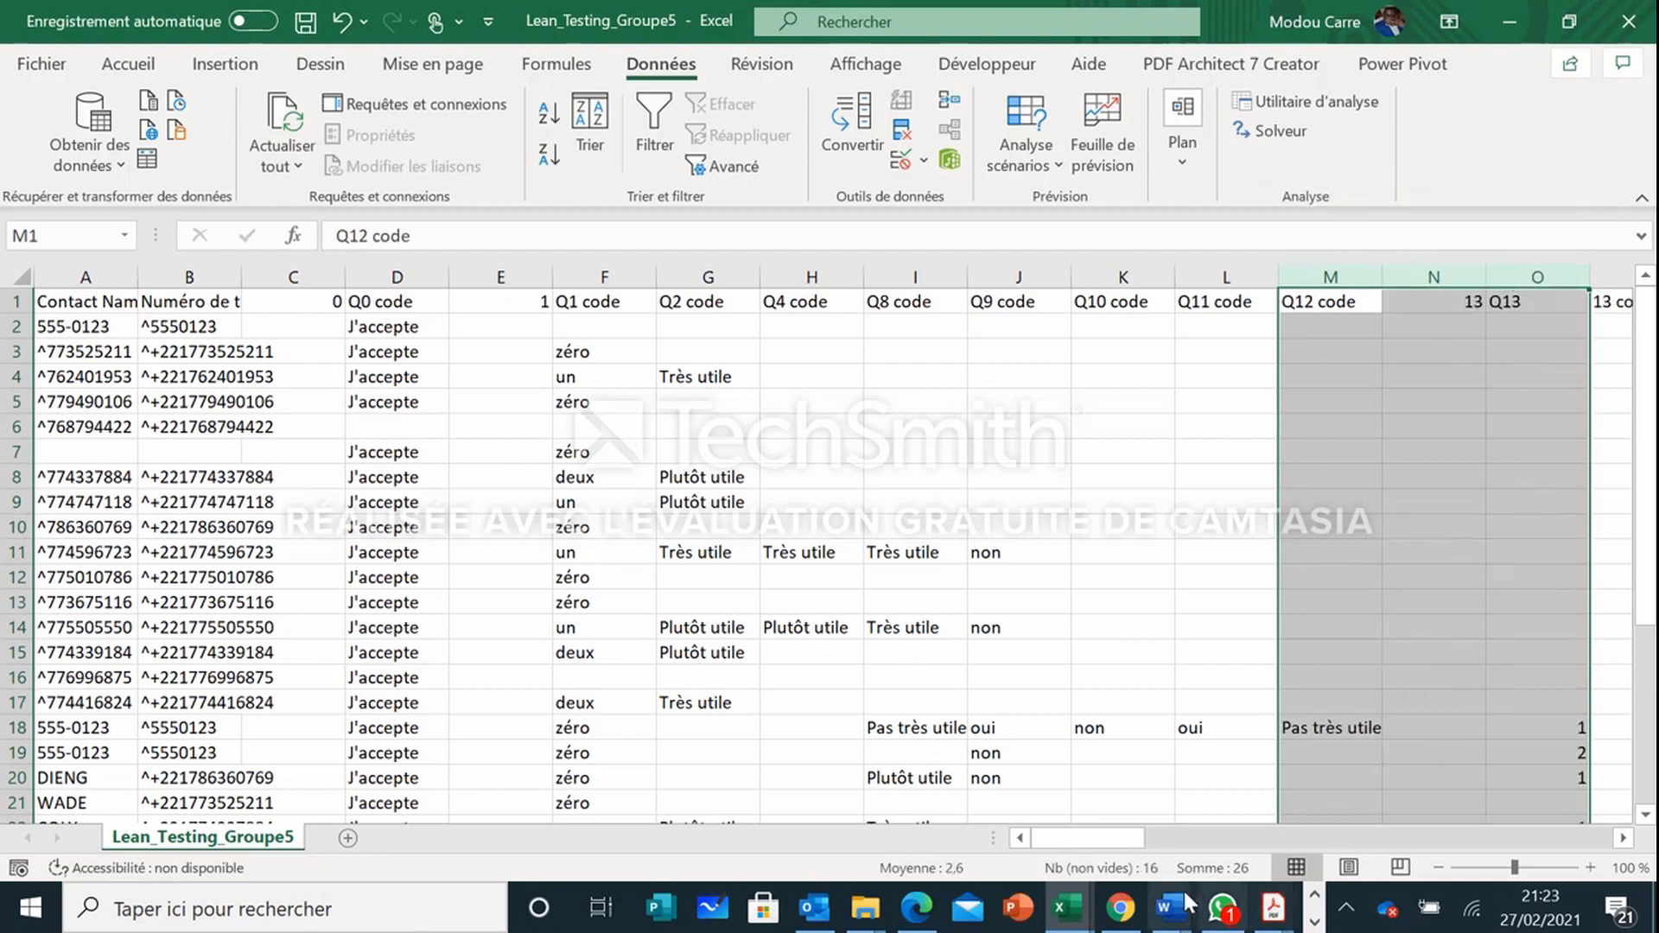
Step: Delete the columns headed 13, Q13 and 13 code, keeping the Q13 code column
drag(1140, 846, 1188, 843)
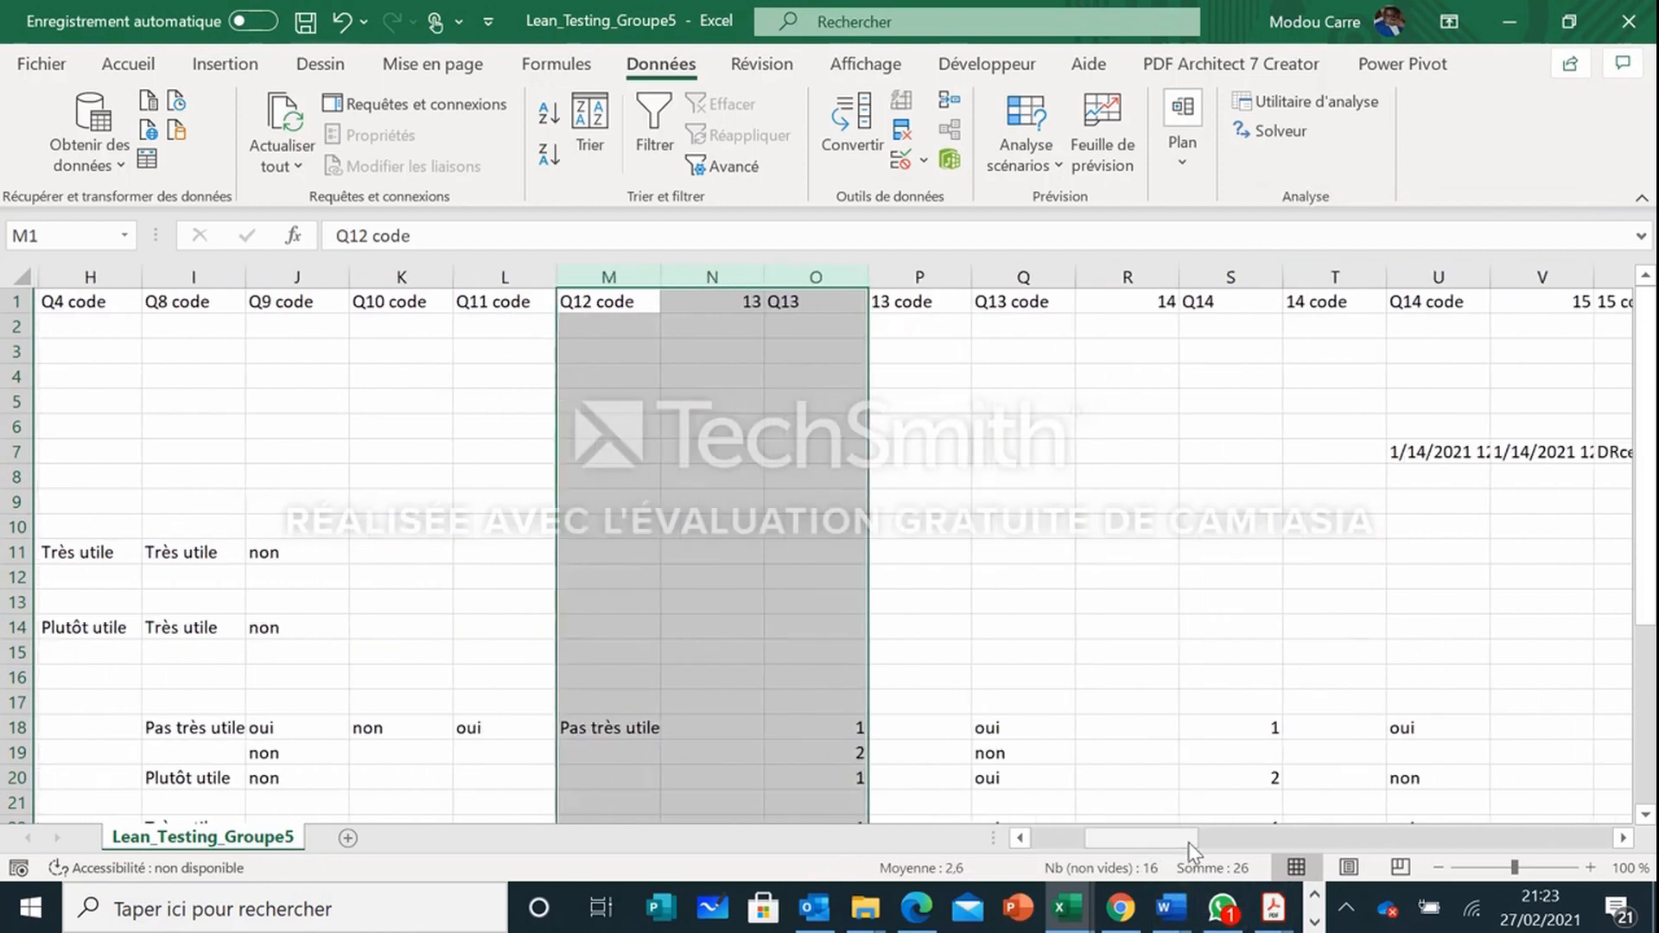
click(718, 277)
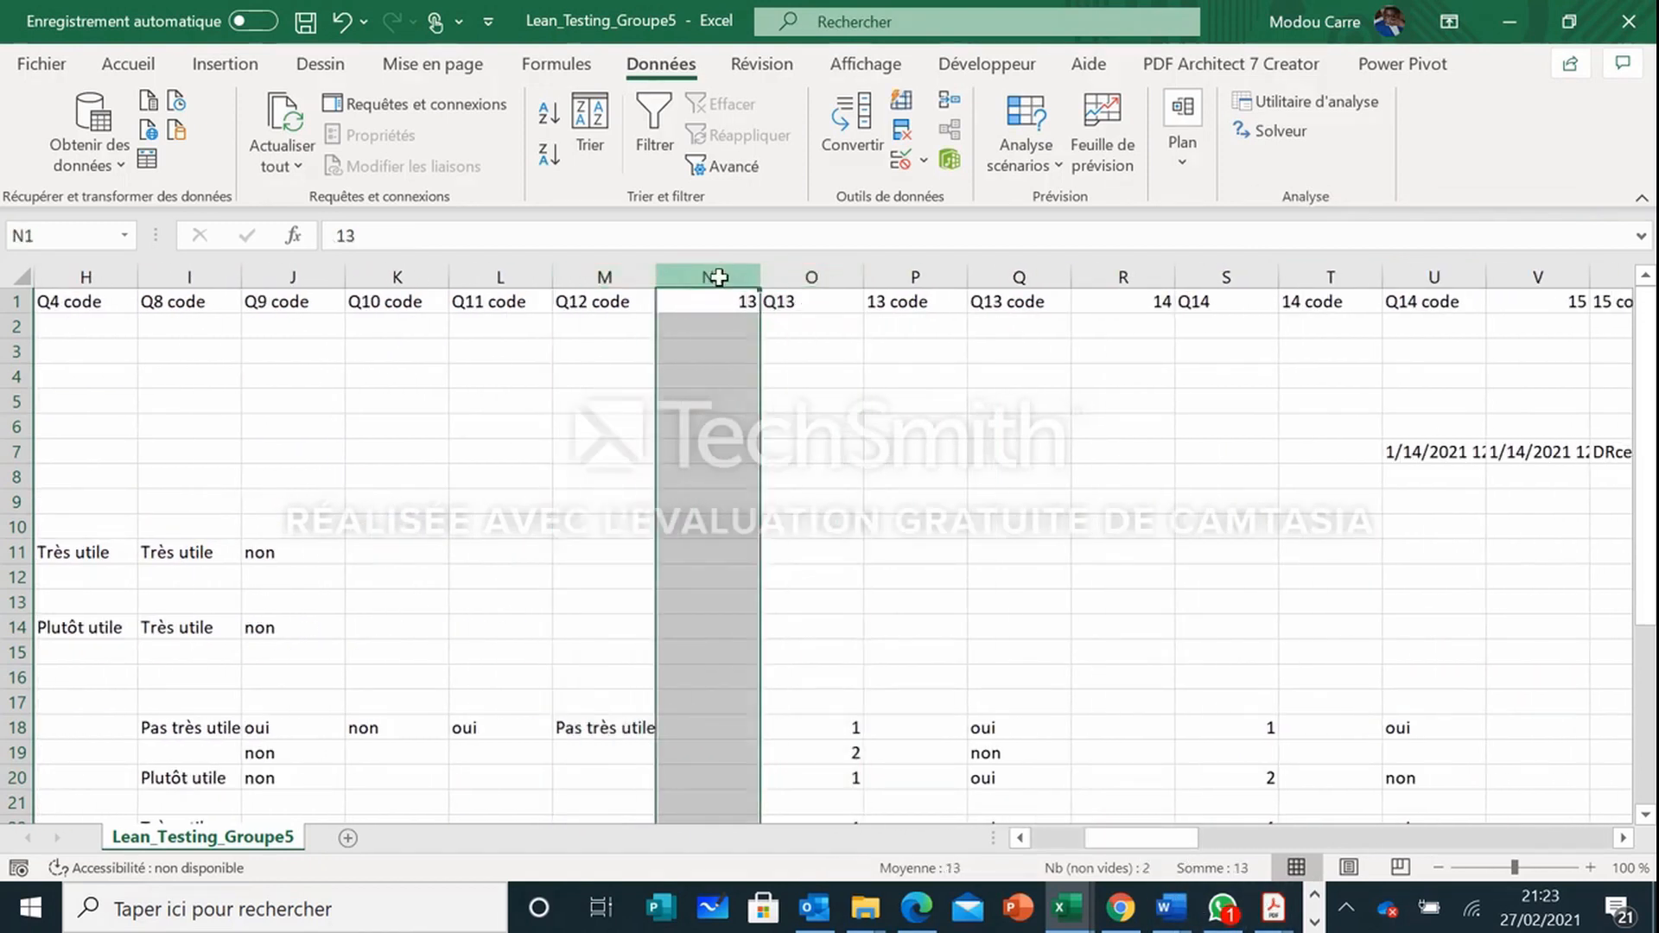
drag(718, 276, 916, 275)
right_click(842, 273)
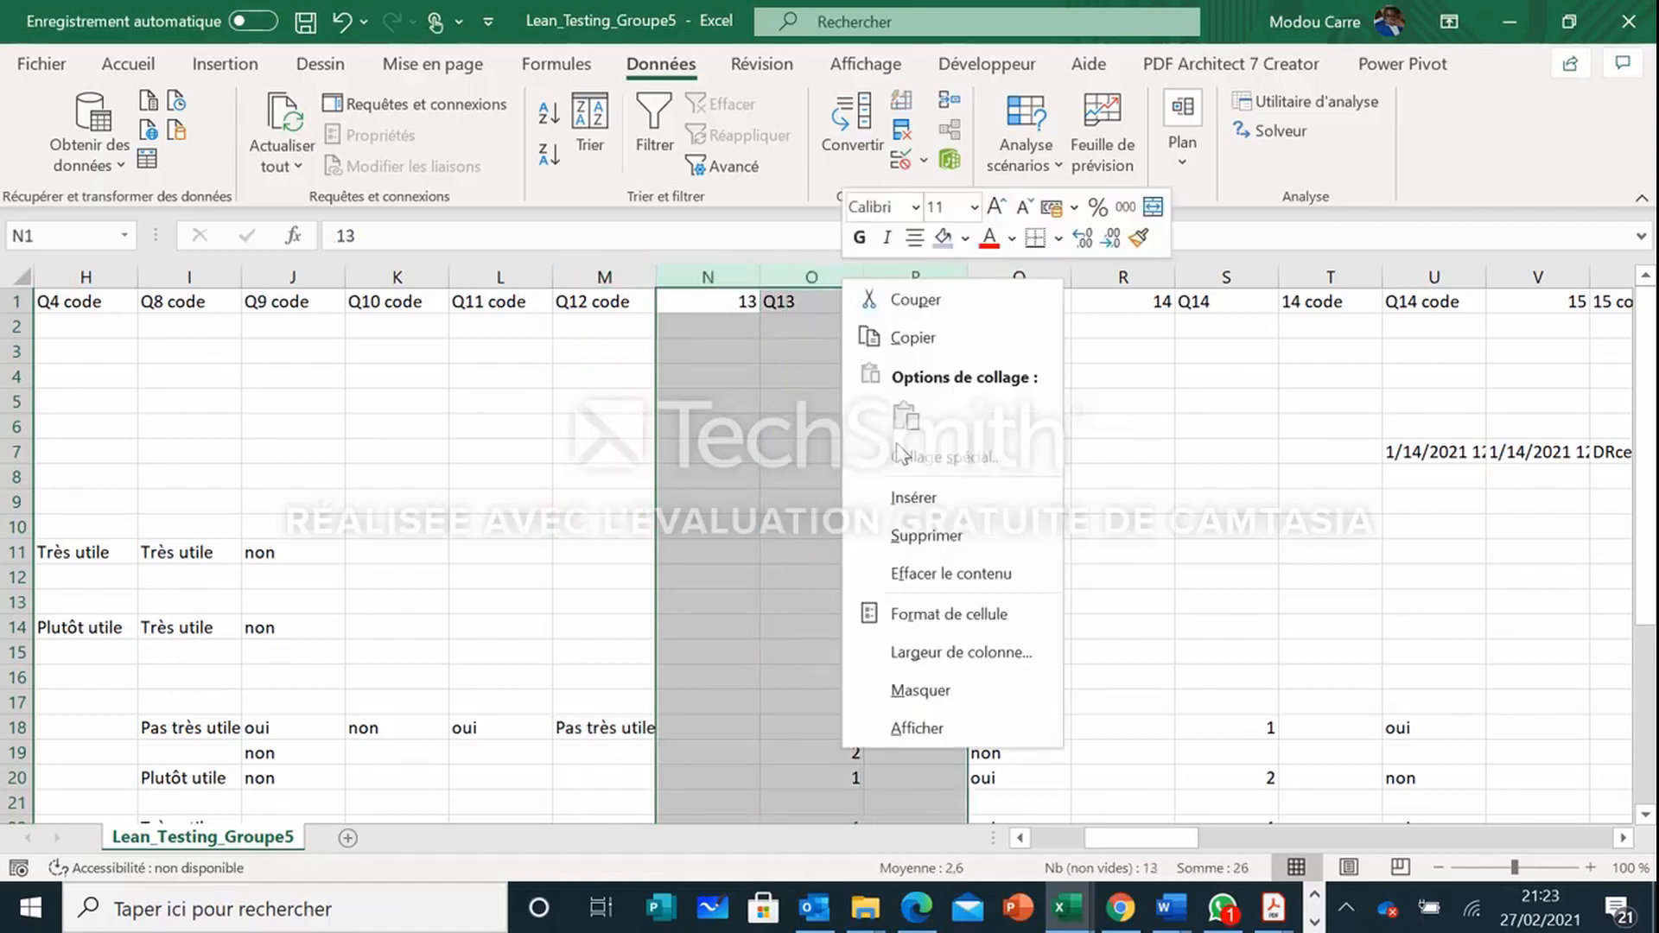
click(940, 537)
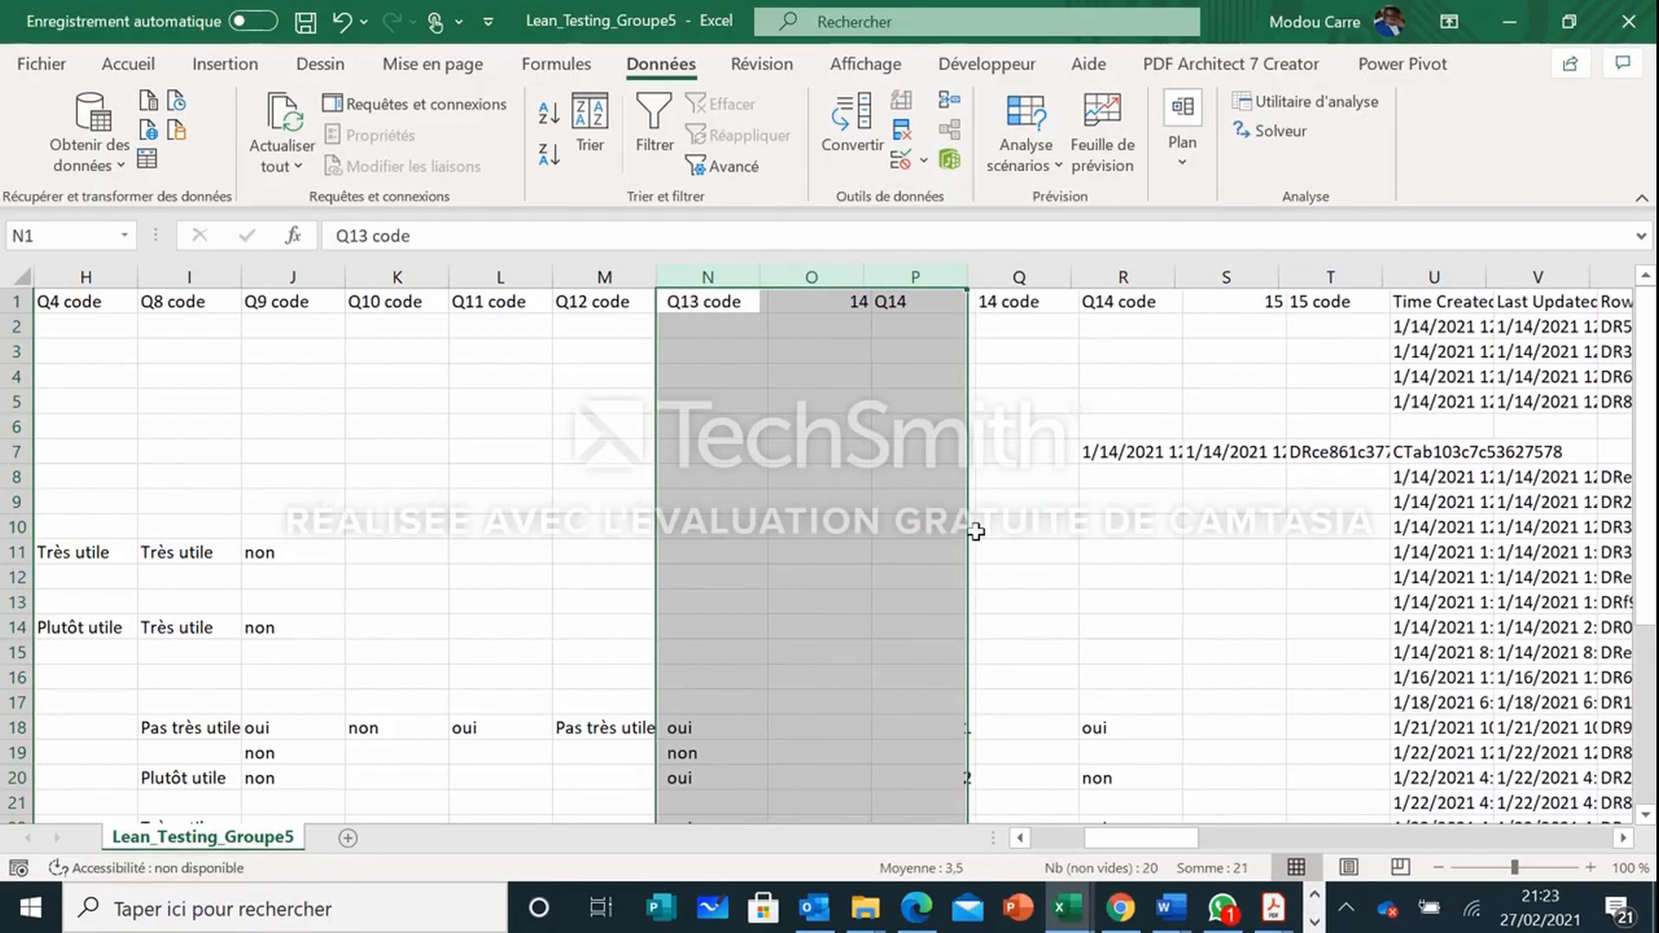
Step: Delete the columns headed 14, Q14 and 14 code, keeping the Q14 code column
click(818, 273)
drag(817, 266, 997, 264)
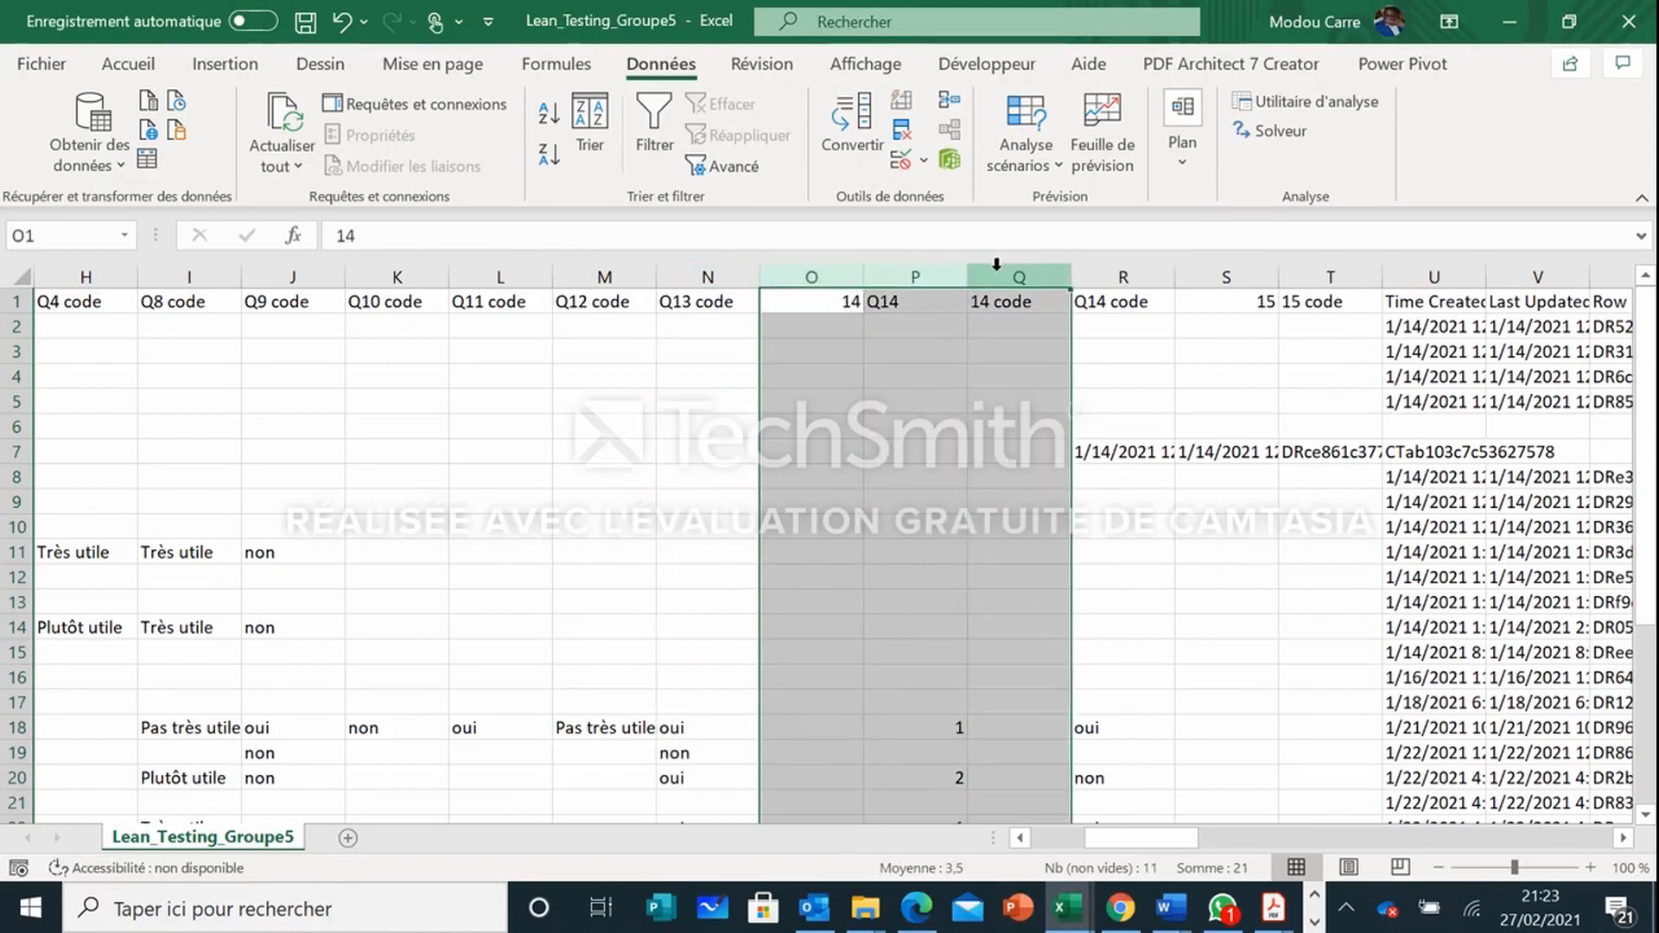
right_click(998, 266)
click(1087, 538)
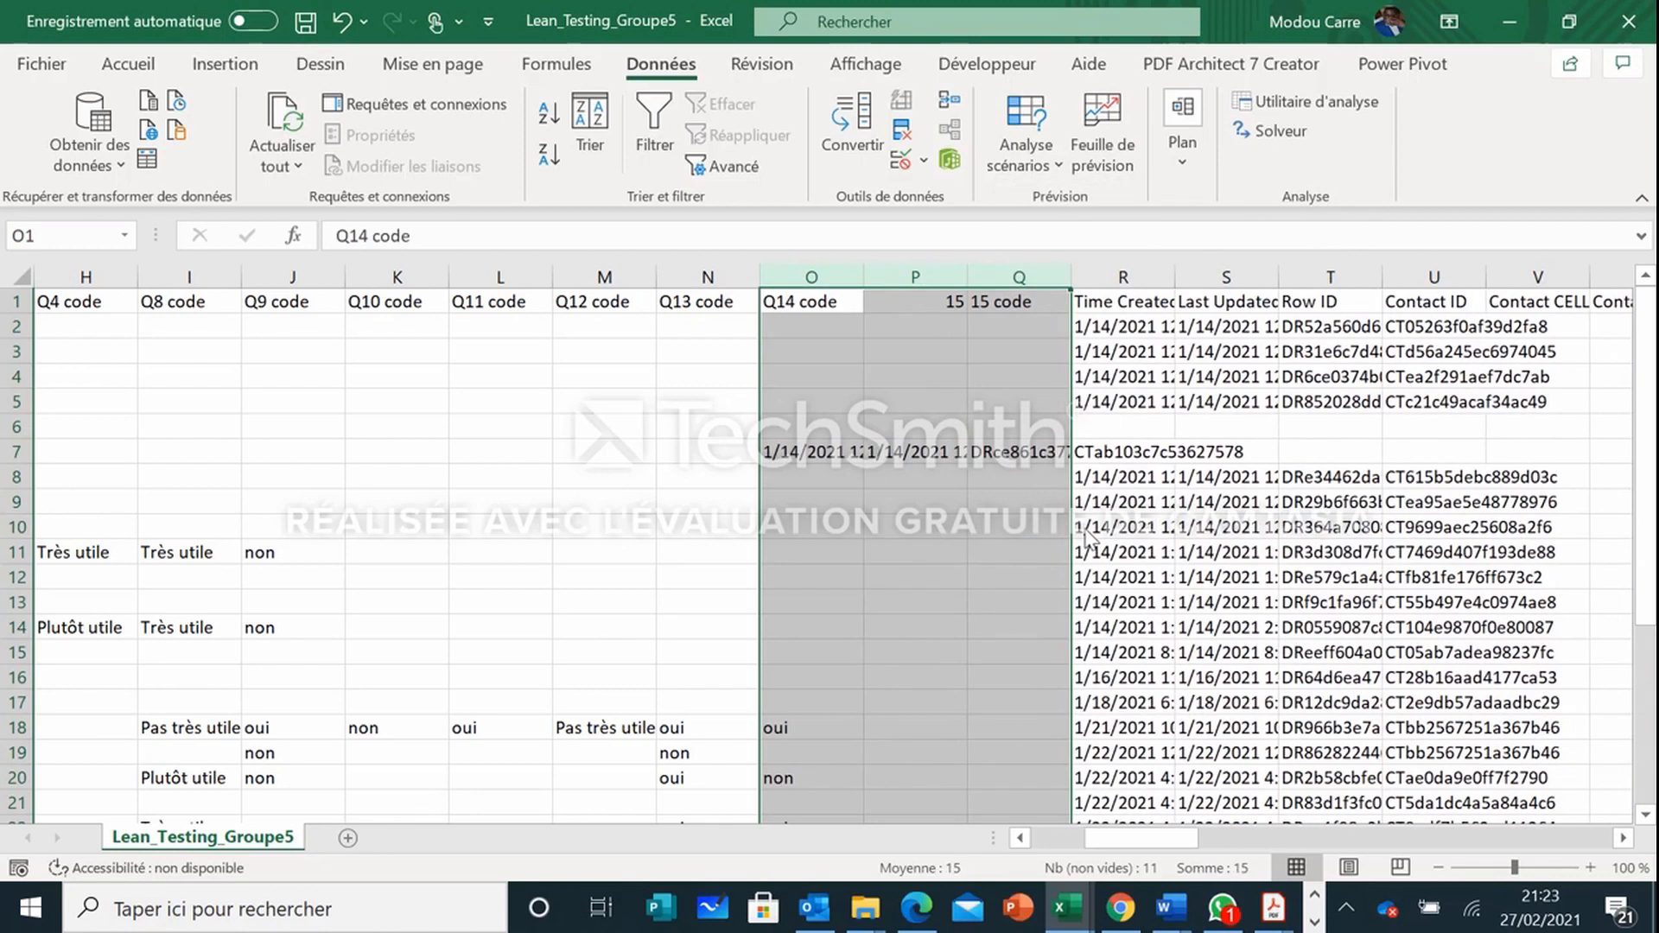
Step: Move row 7's misplaced timestamps and IDs so they start in cell R7, under the Time Created header
click(816, 454)
drag(816, 454, 1253, 451)
drag(760, 446, 1092, 454)
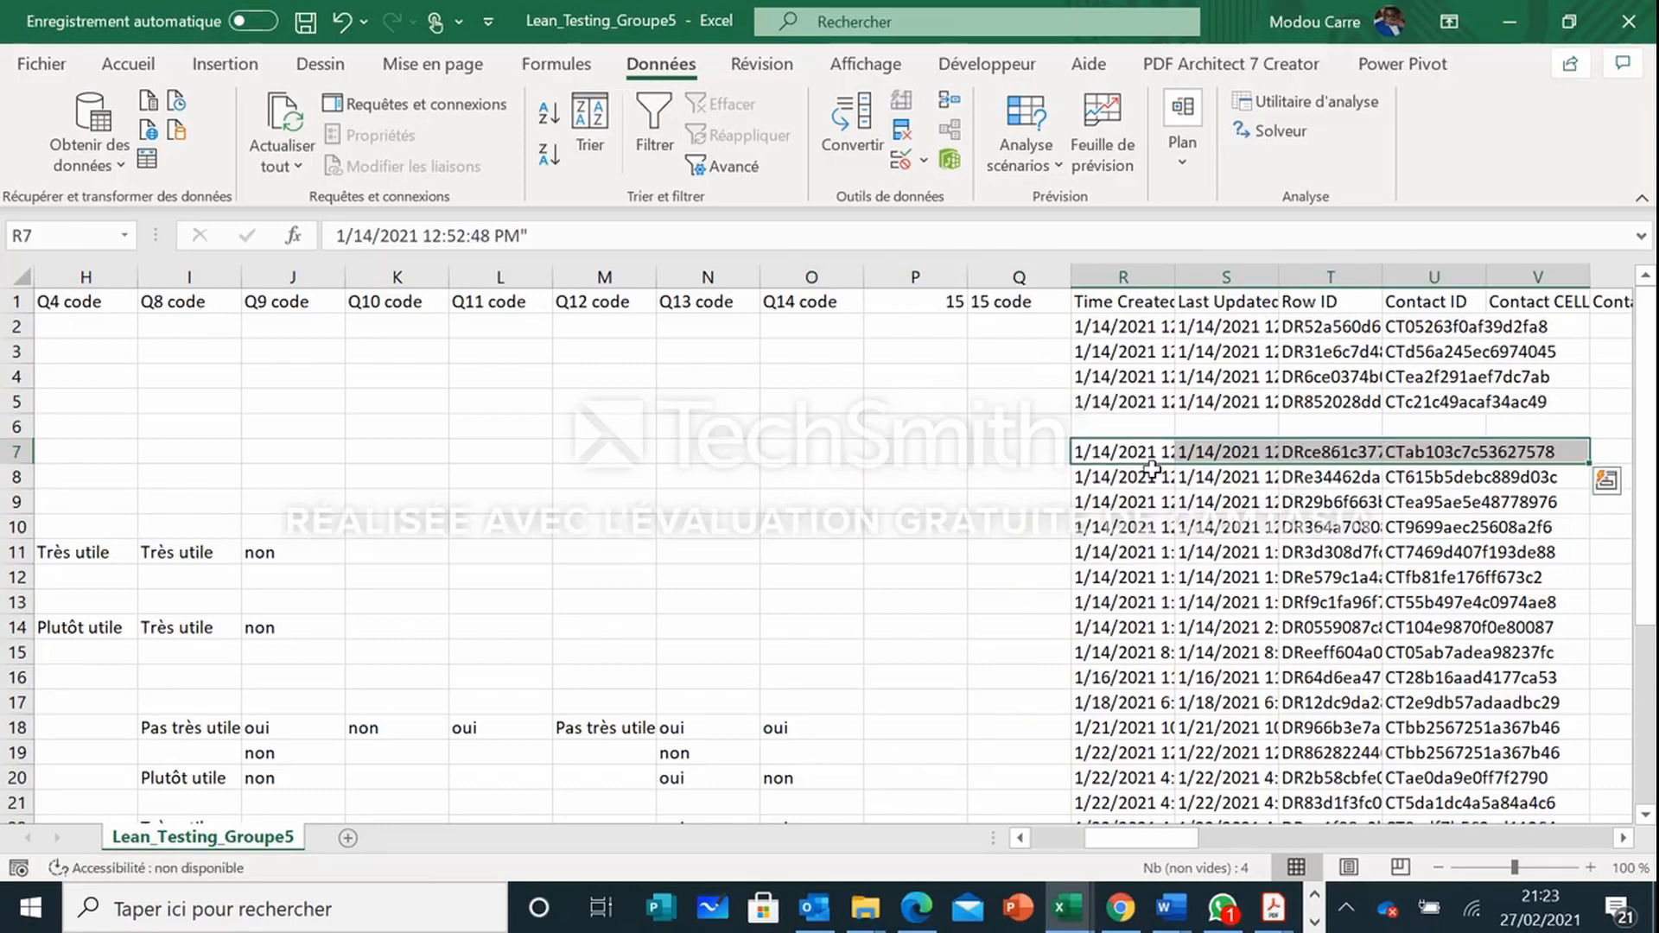
Step: Delete every column after Q14 code, from the one headed 15 through Contact Groups
drag(925, 259, 1640, 280)
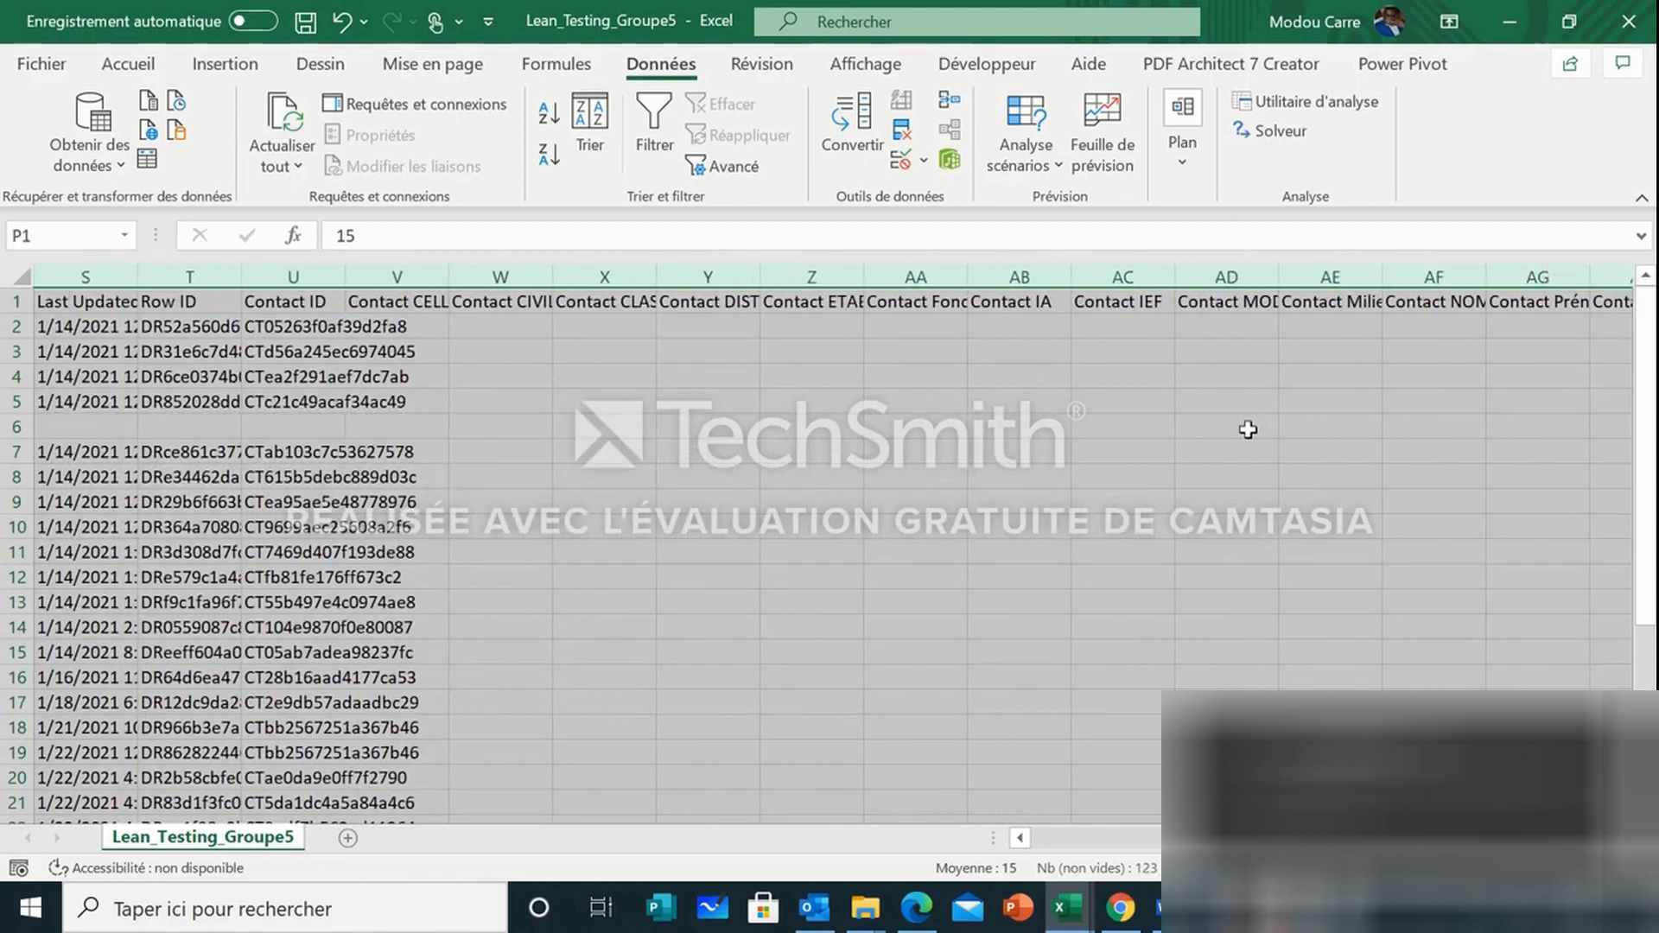
right_click(1008, 386)
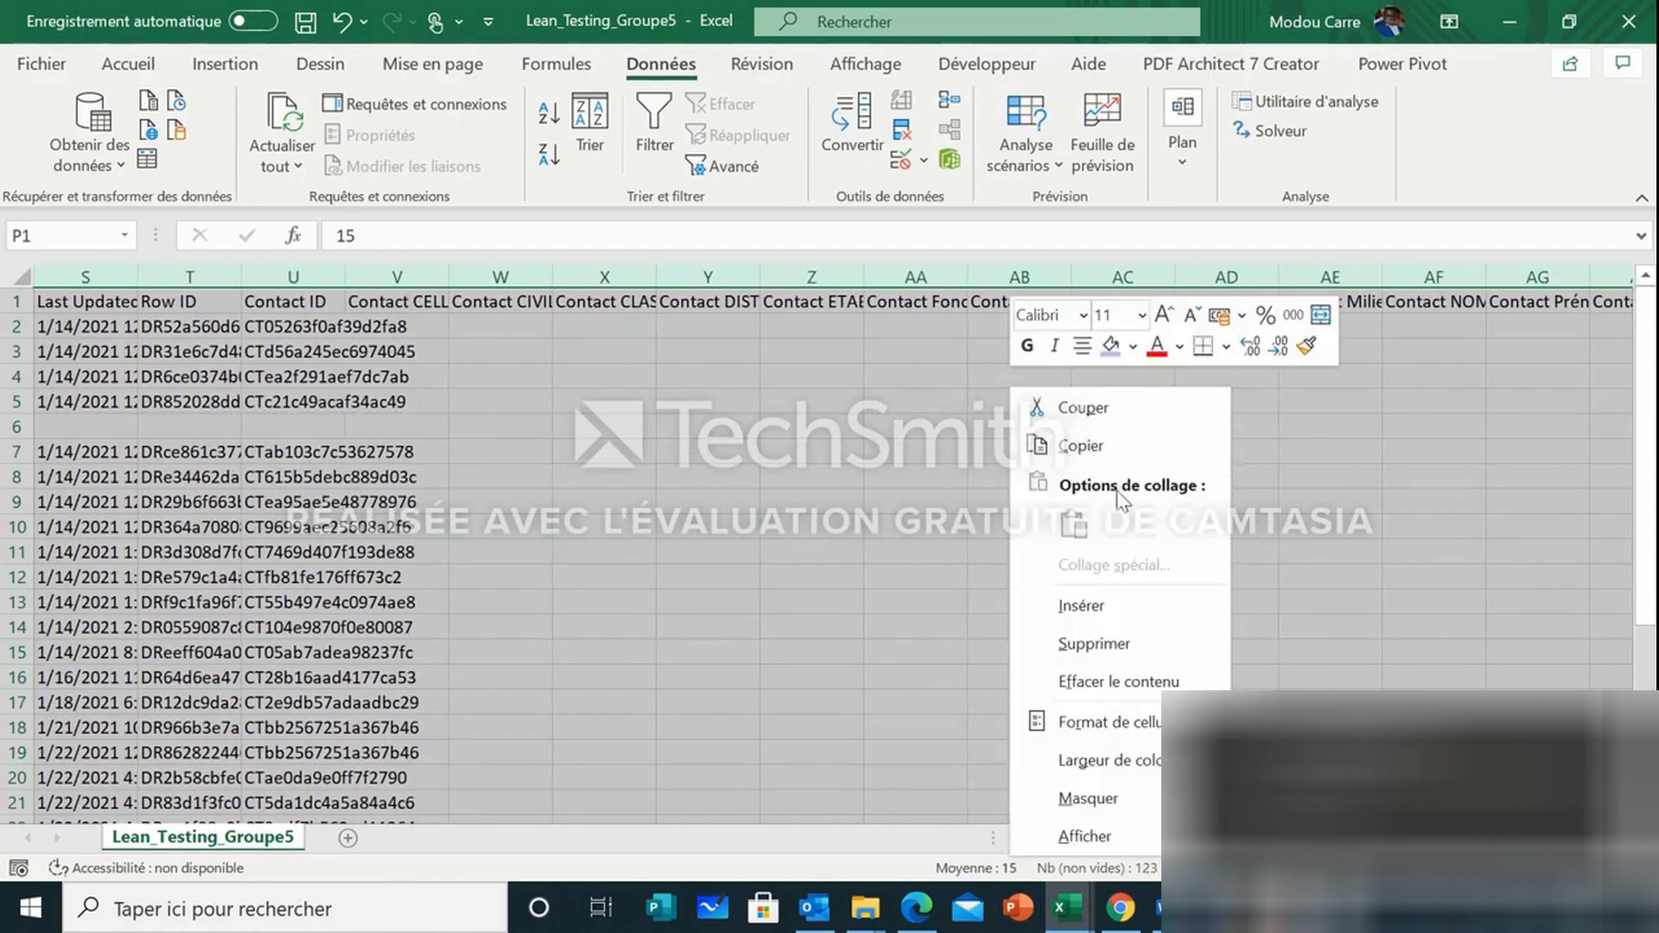
click(1094, 645)
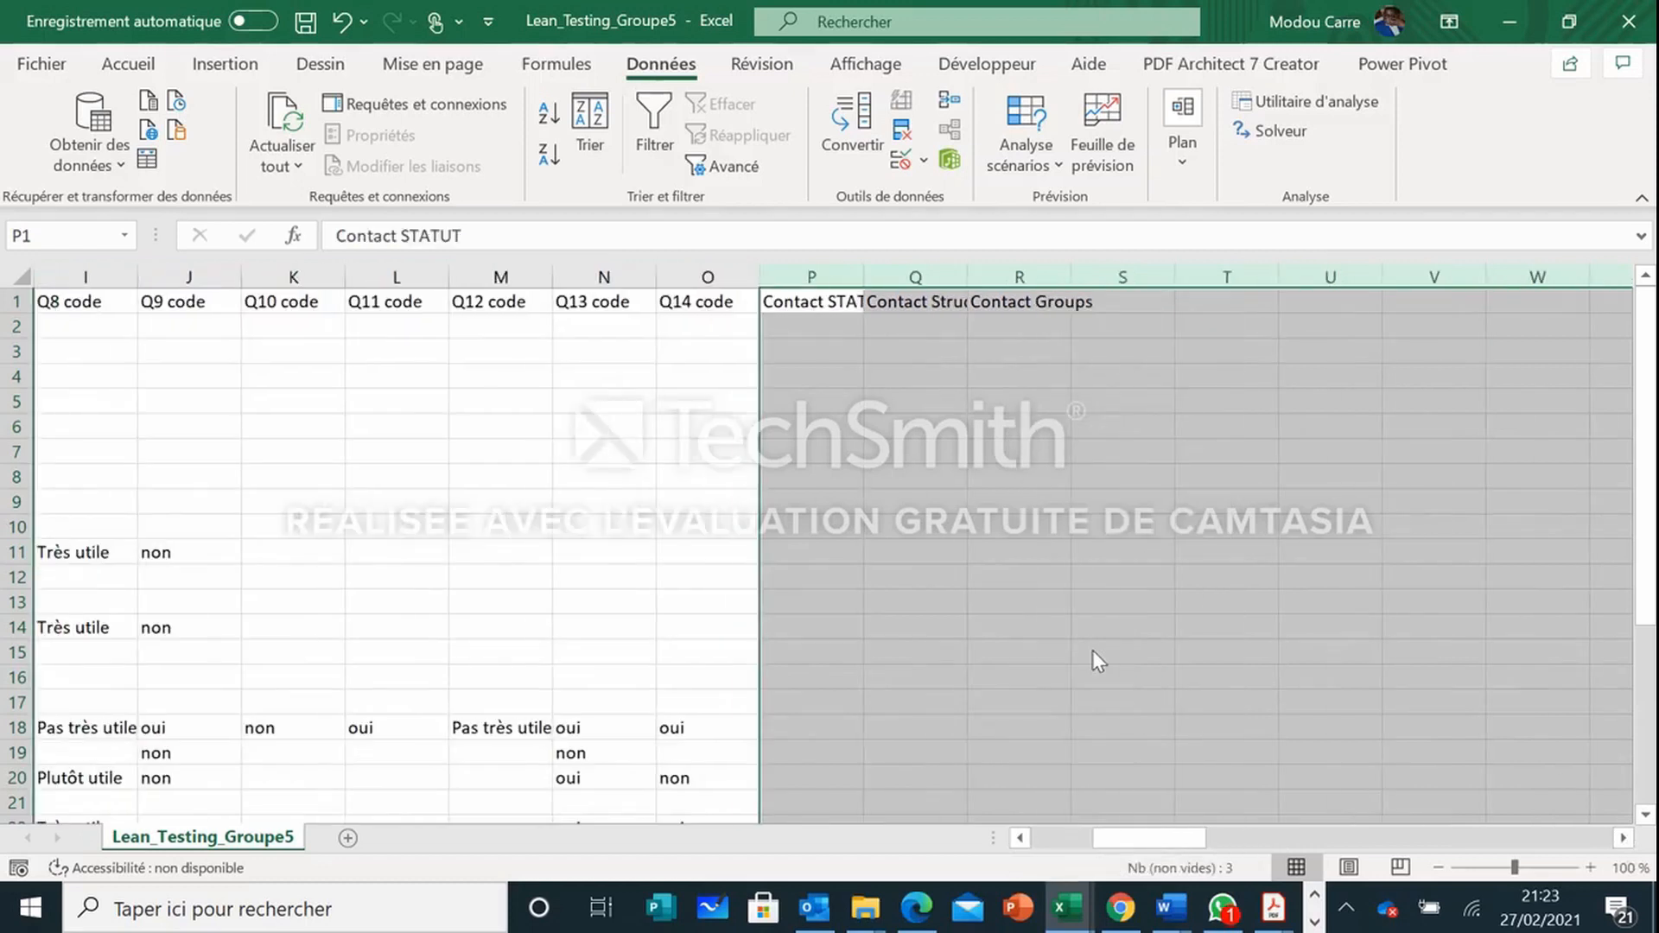
right_click(835, 275)
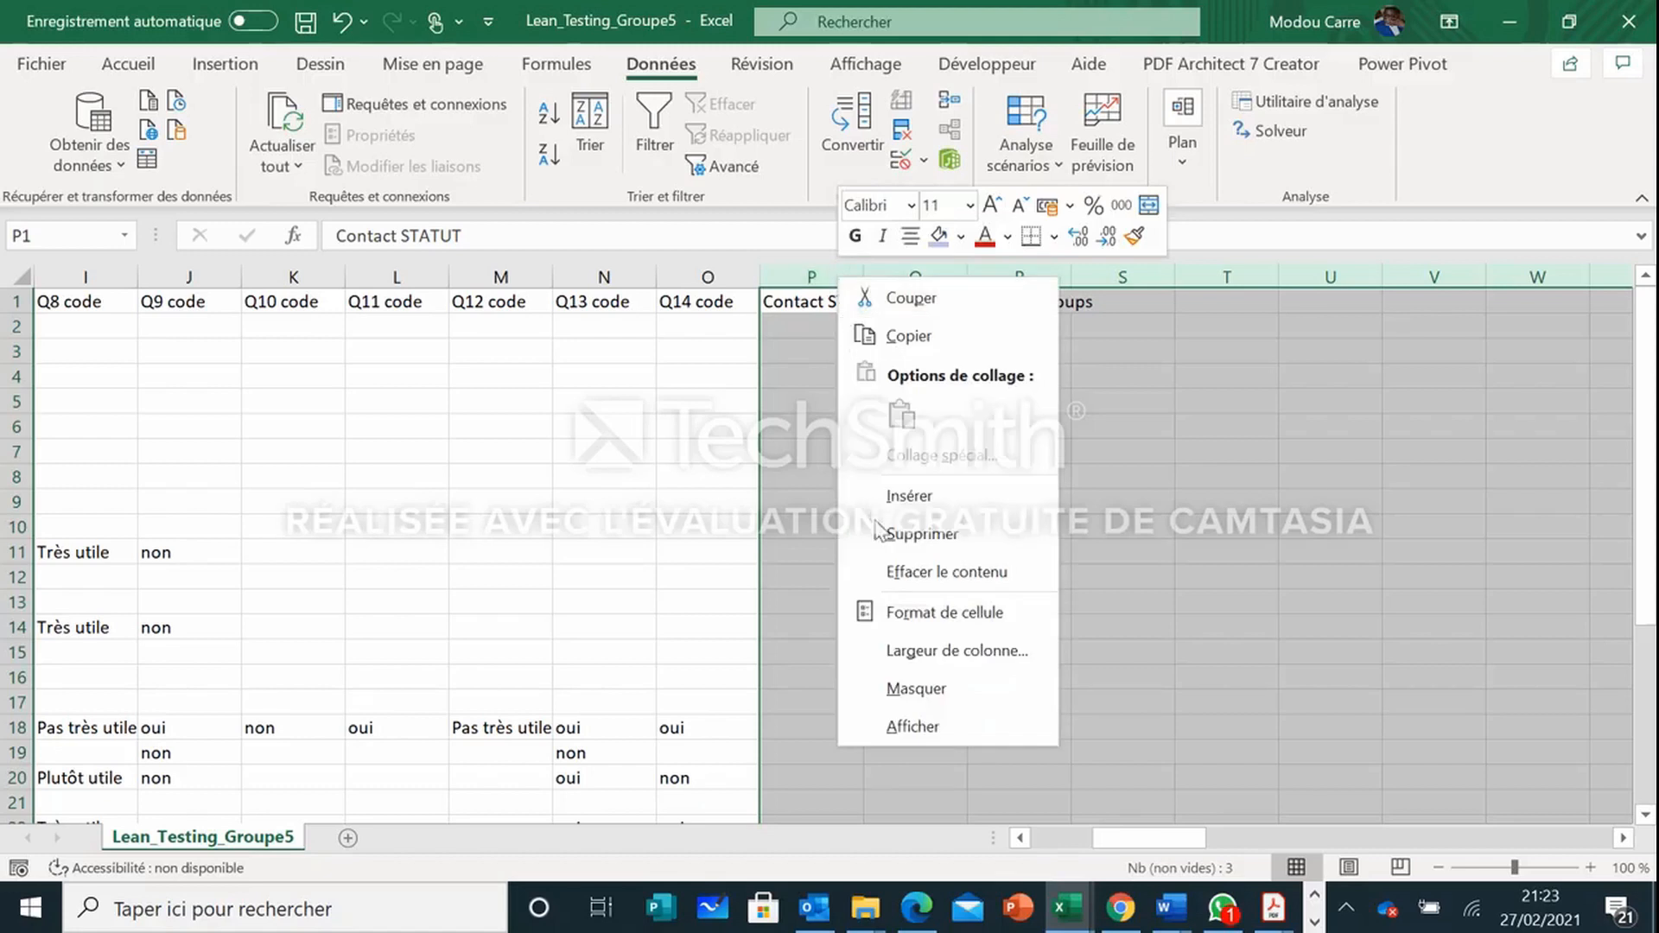
click(922, 534)
drag(1154, 840, 1007, 825)
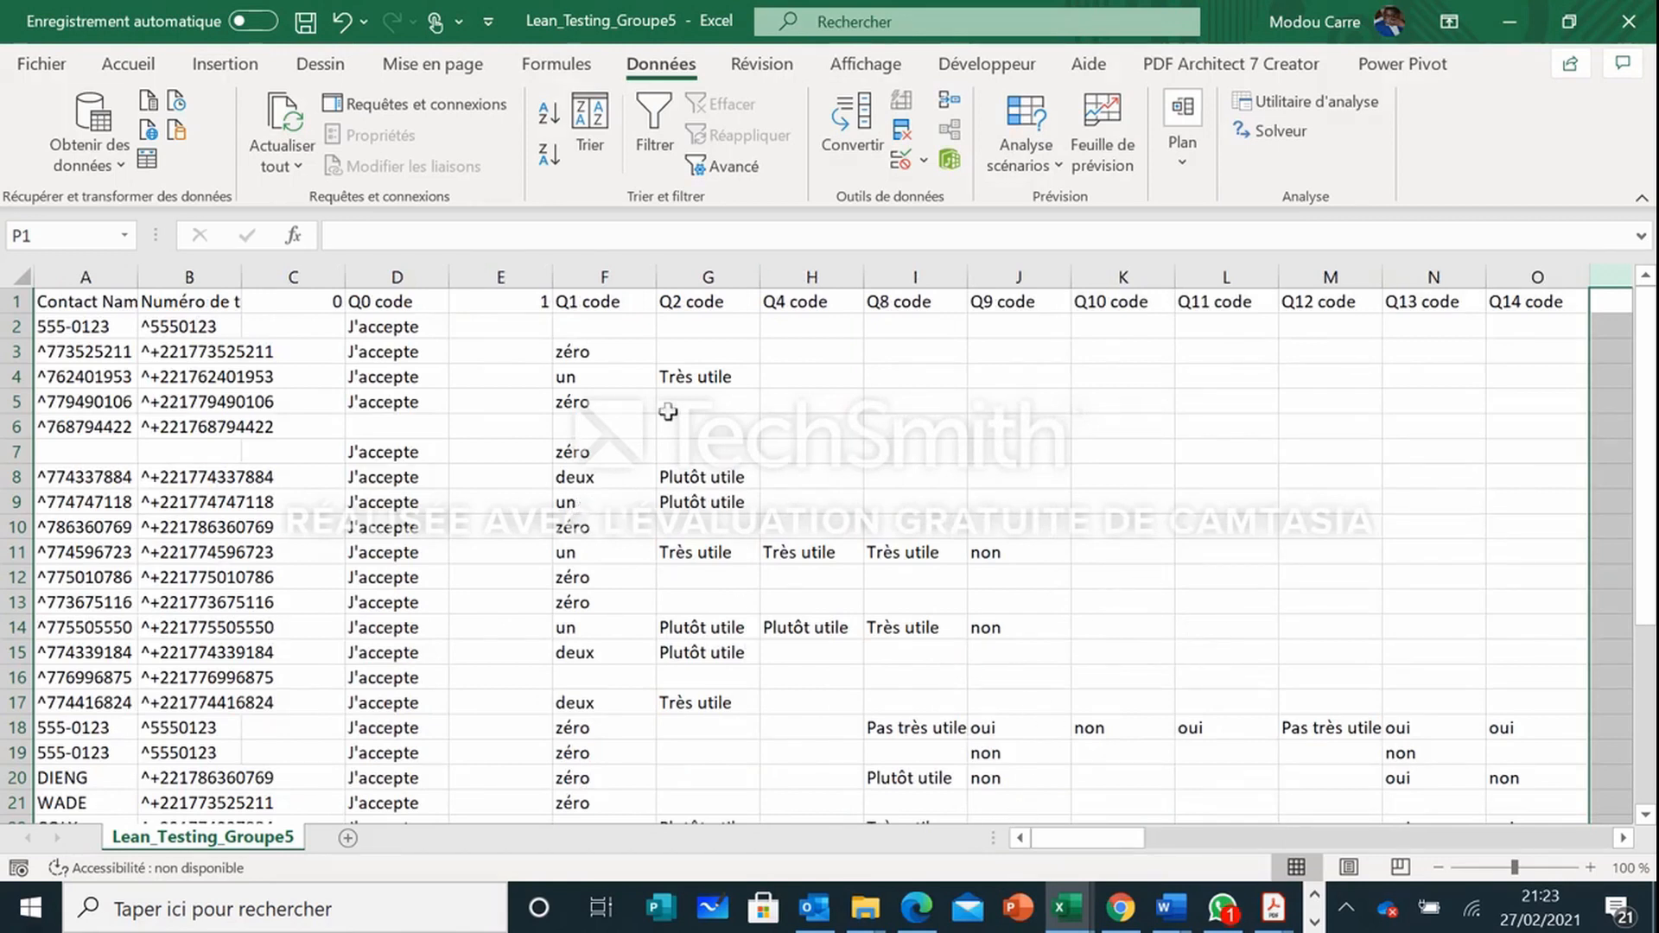
Step: Delete row 7, the response without a contact name and phone number
scroll(1098, 447, down, 7)
scroll(1098, 447, up, 7)
click(17, 448)
right_click(17, 448)
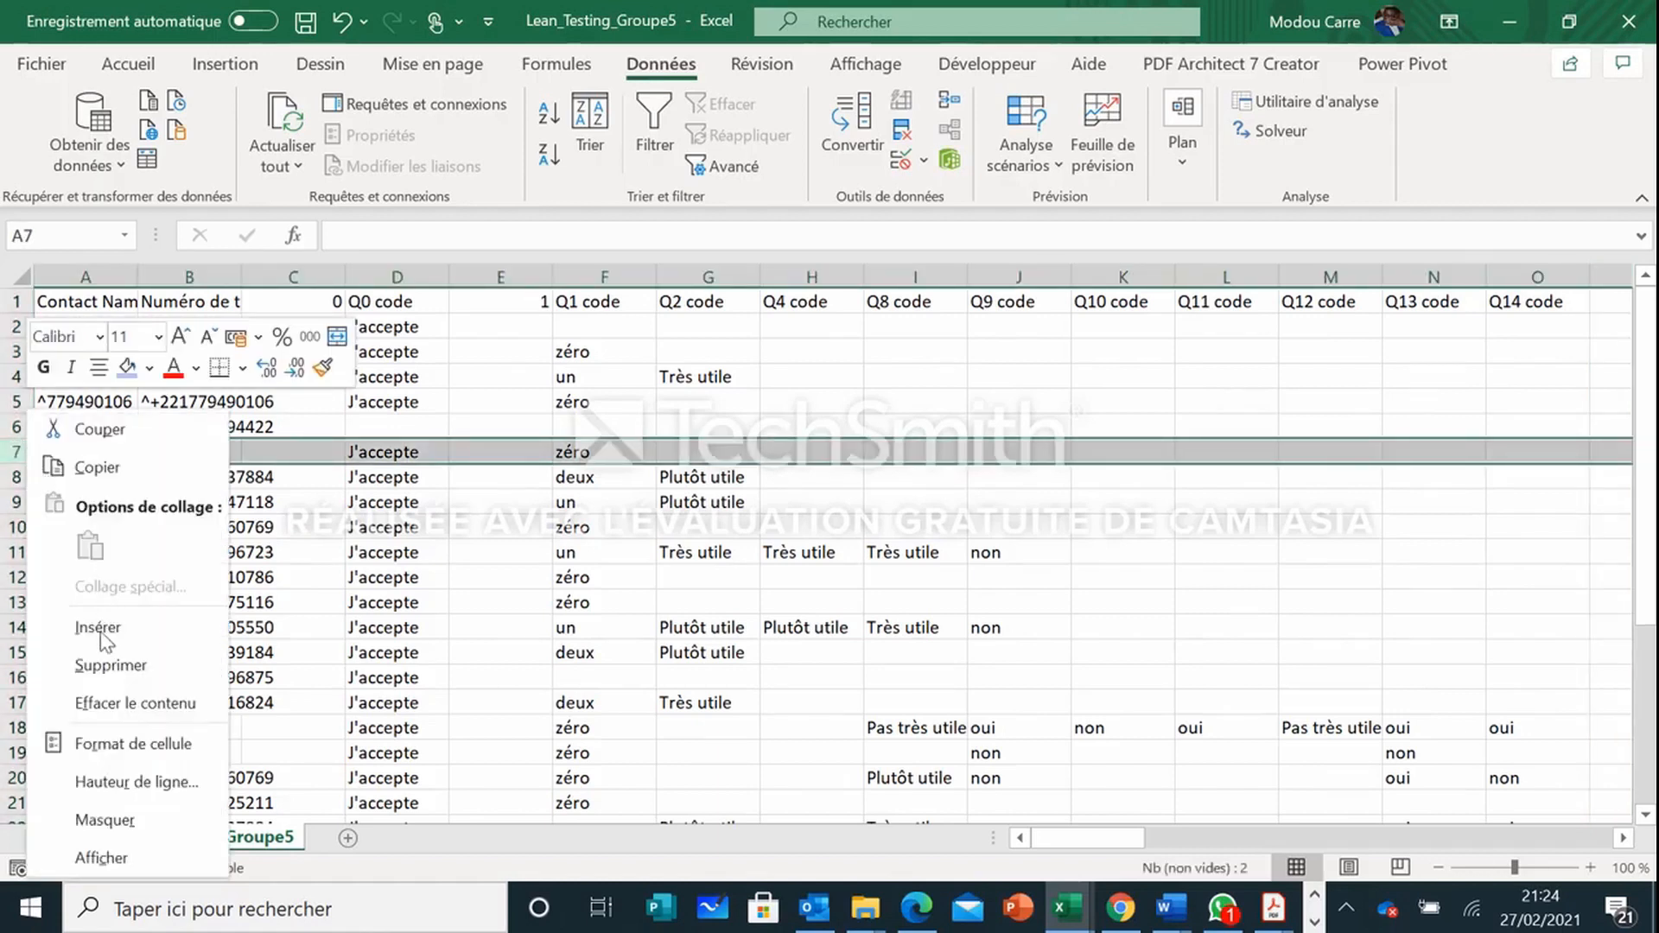
click(108, 661)
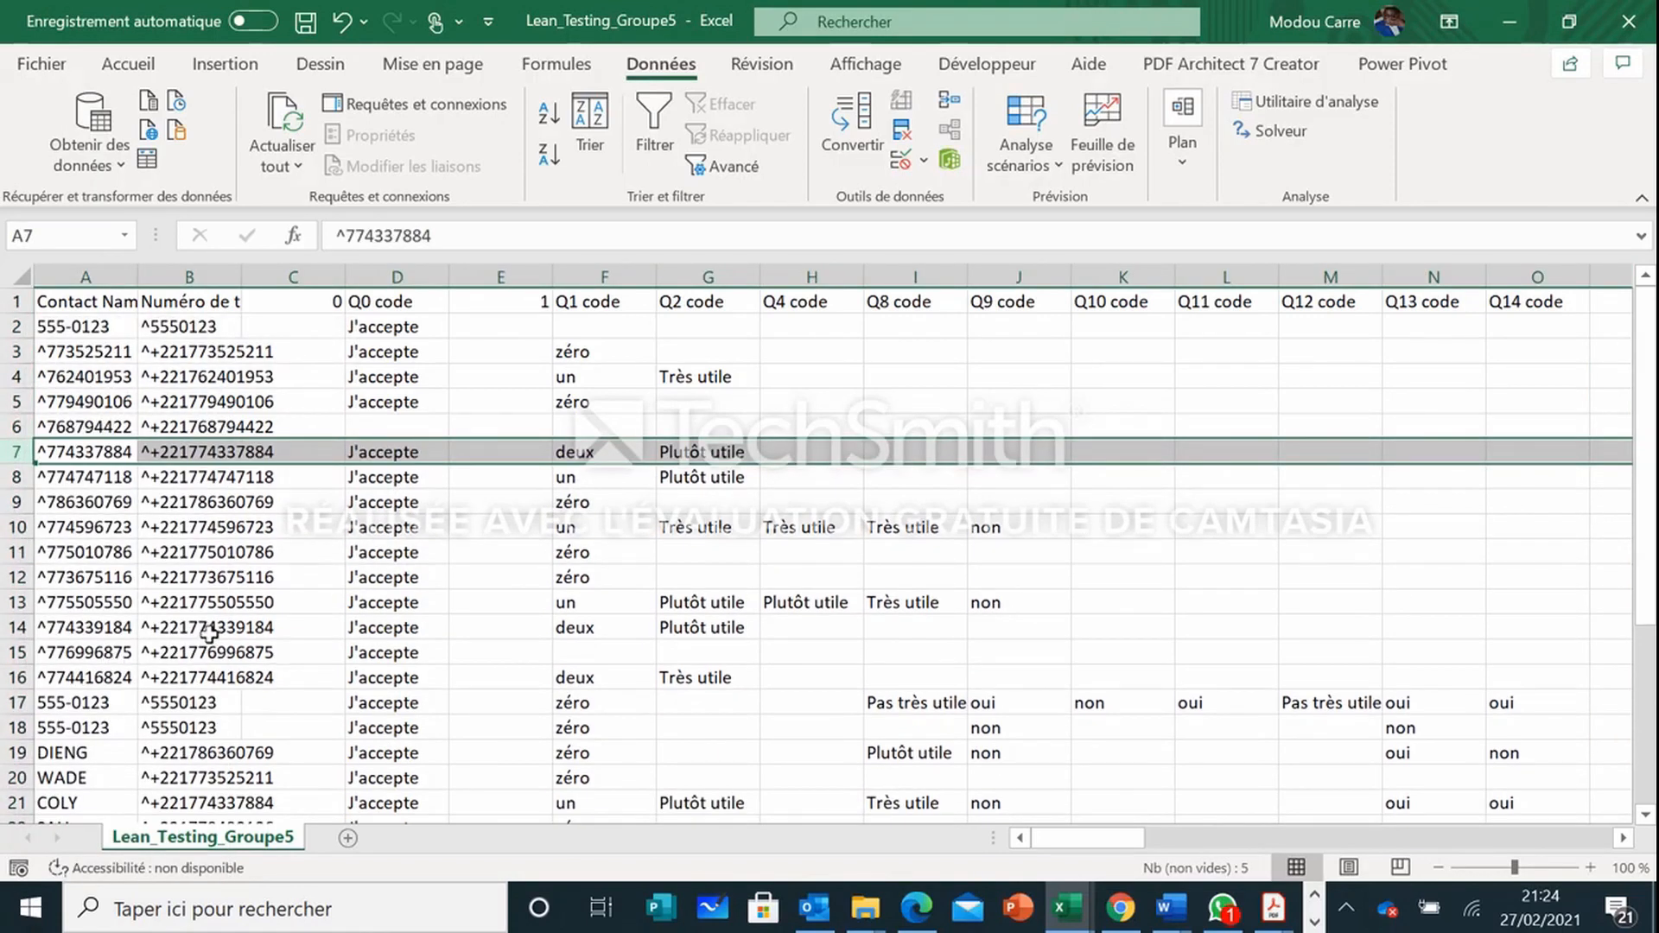
Step: Delete row 27, the response that contains only the Q0 answer J'accepte
scroll(211, 615, down, 3)
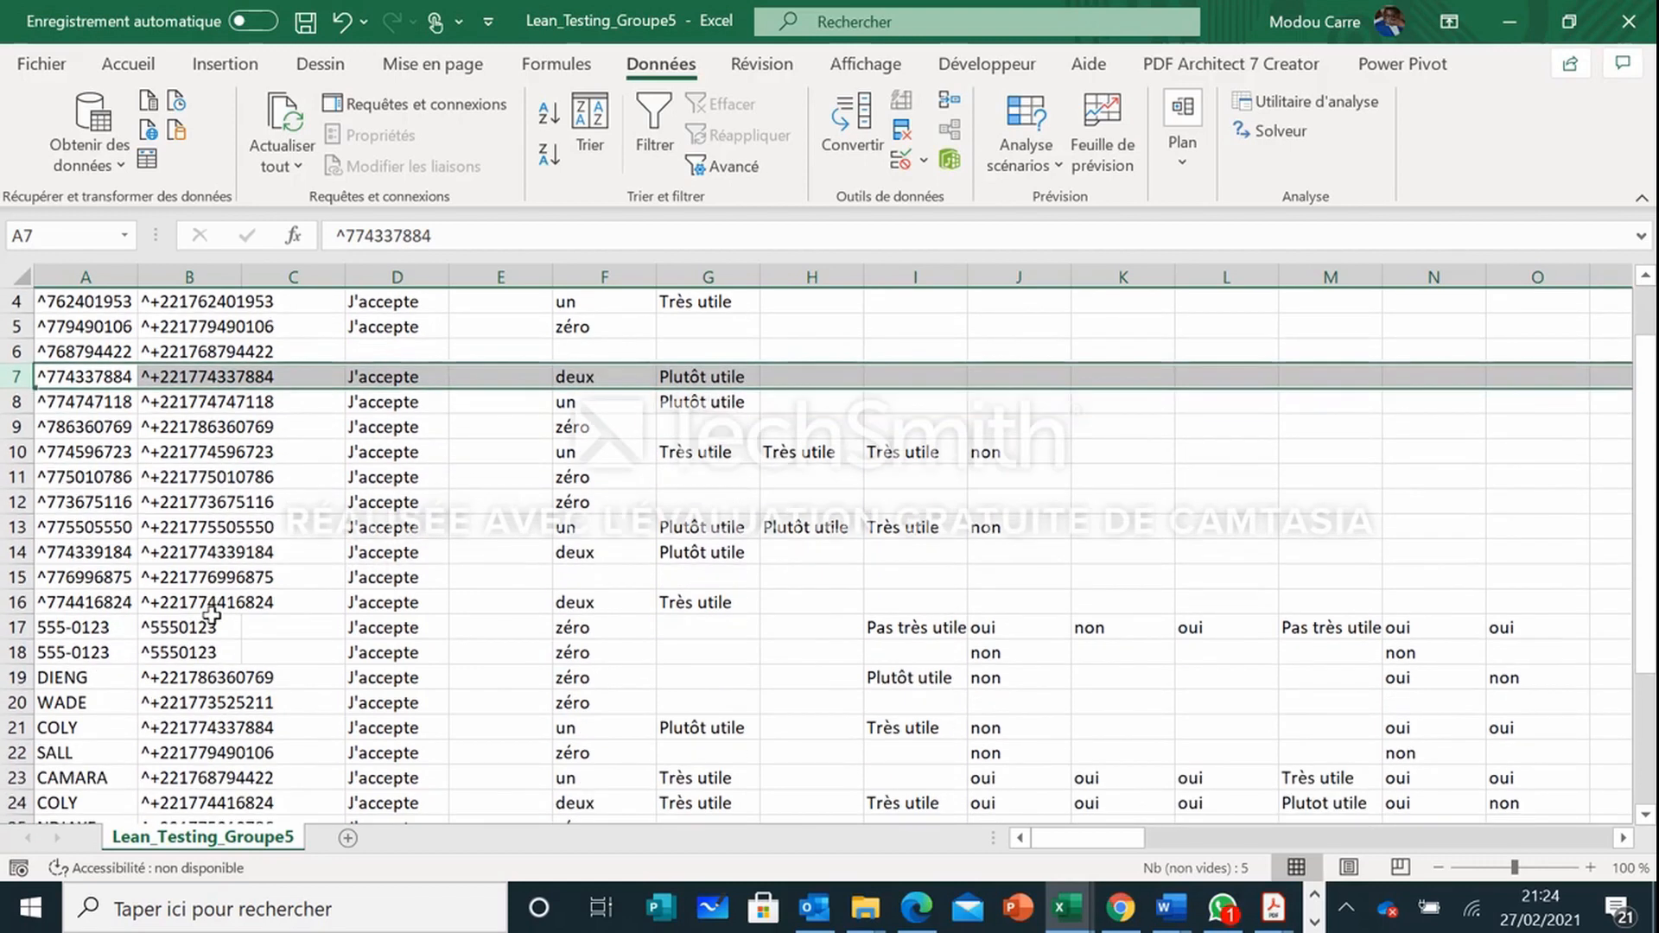
scroll(211, 615, down, 1)
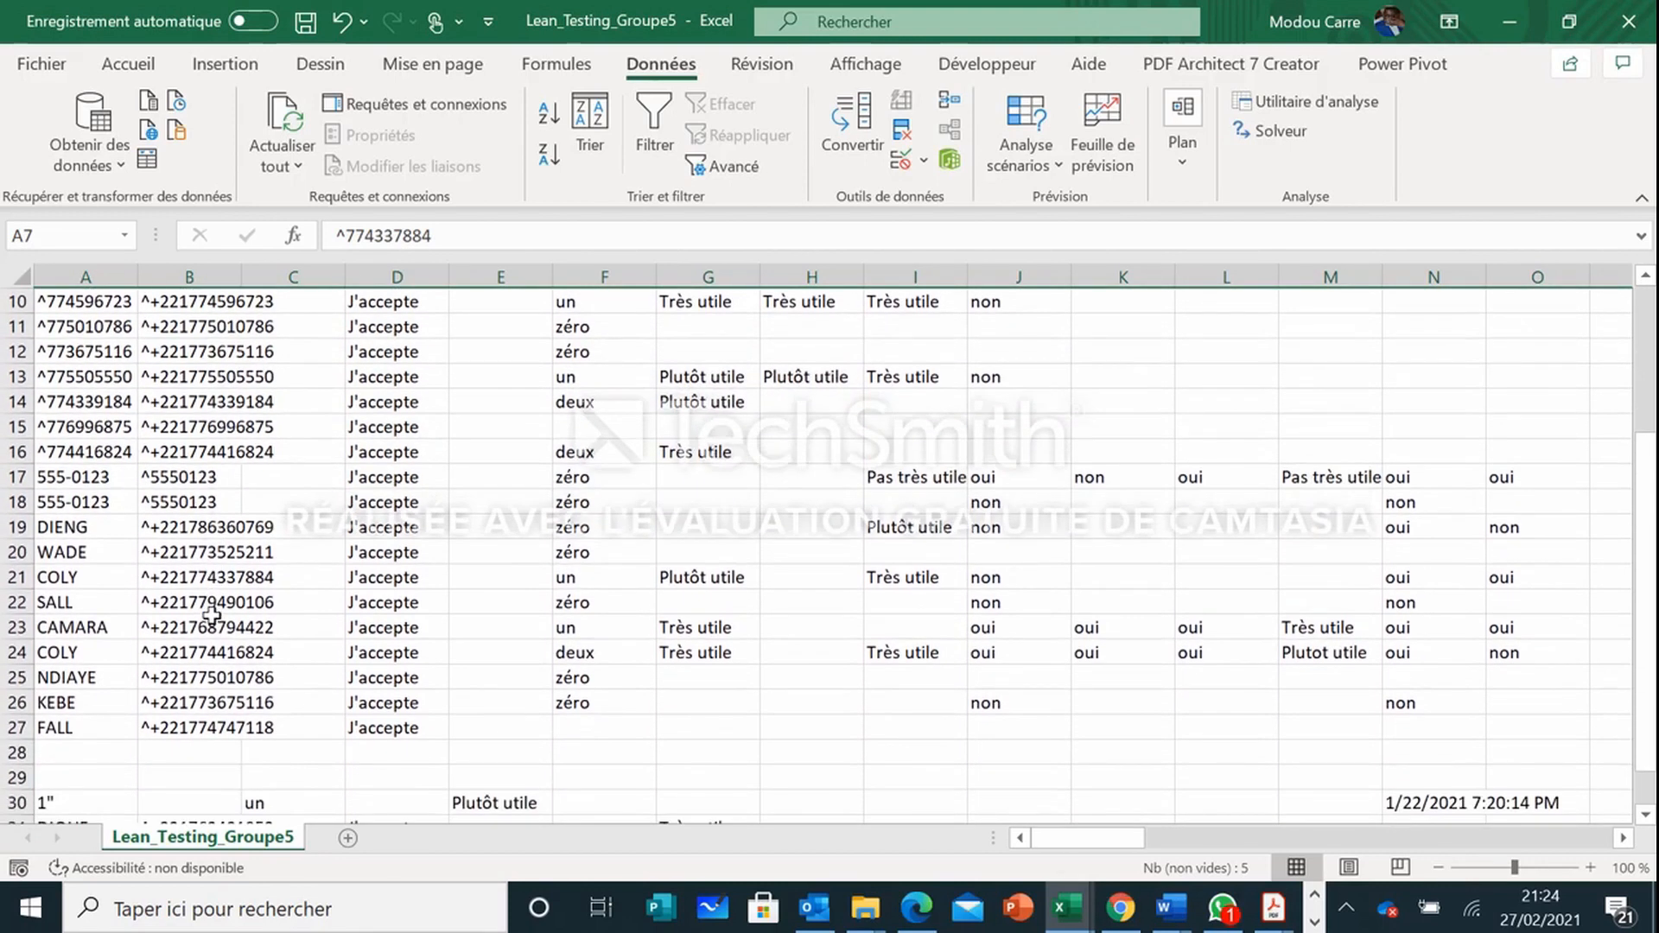
scroll(212, 615, down, 1)
drag(17, 677, 23, 705)
click(23, 667)
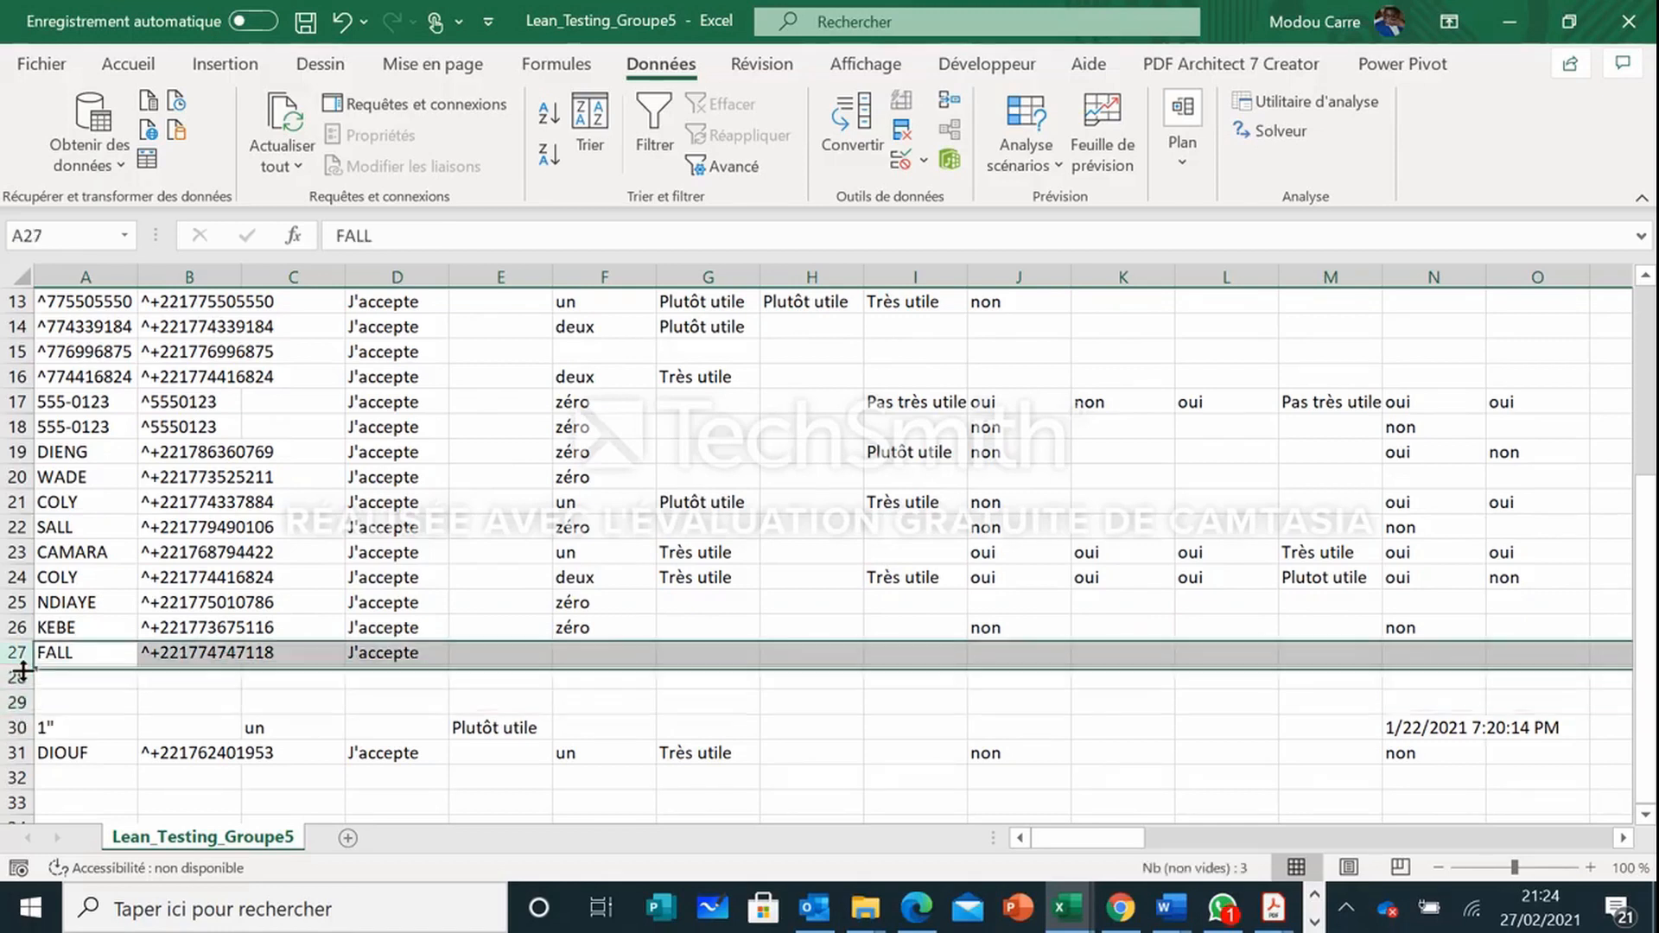
right_click(22, 670)
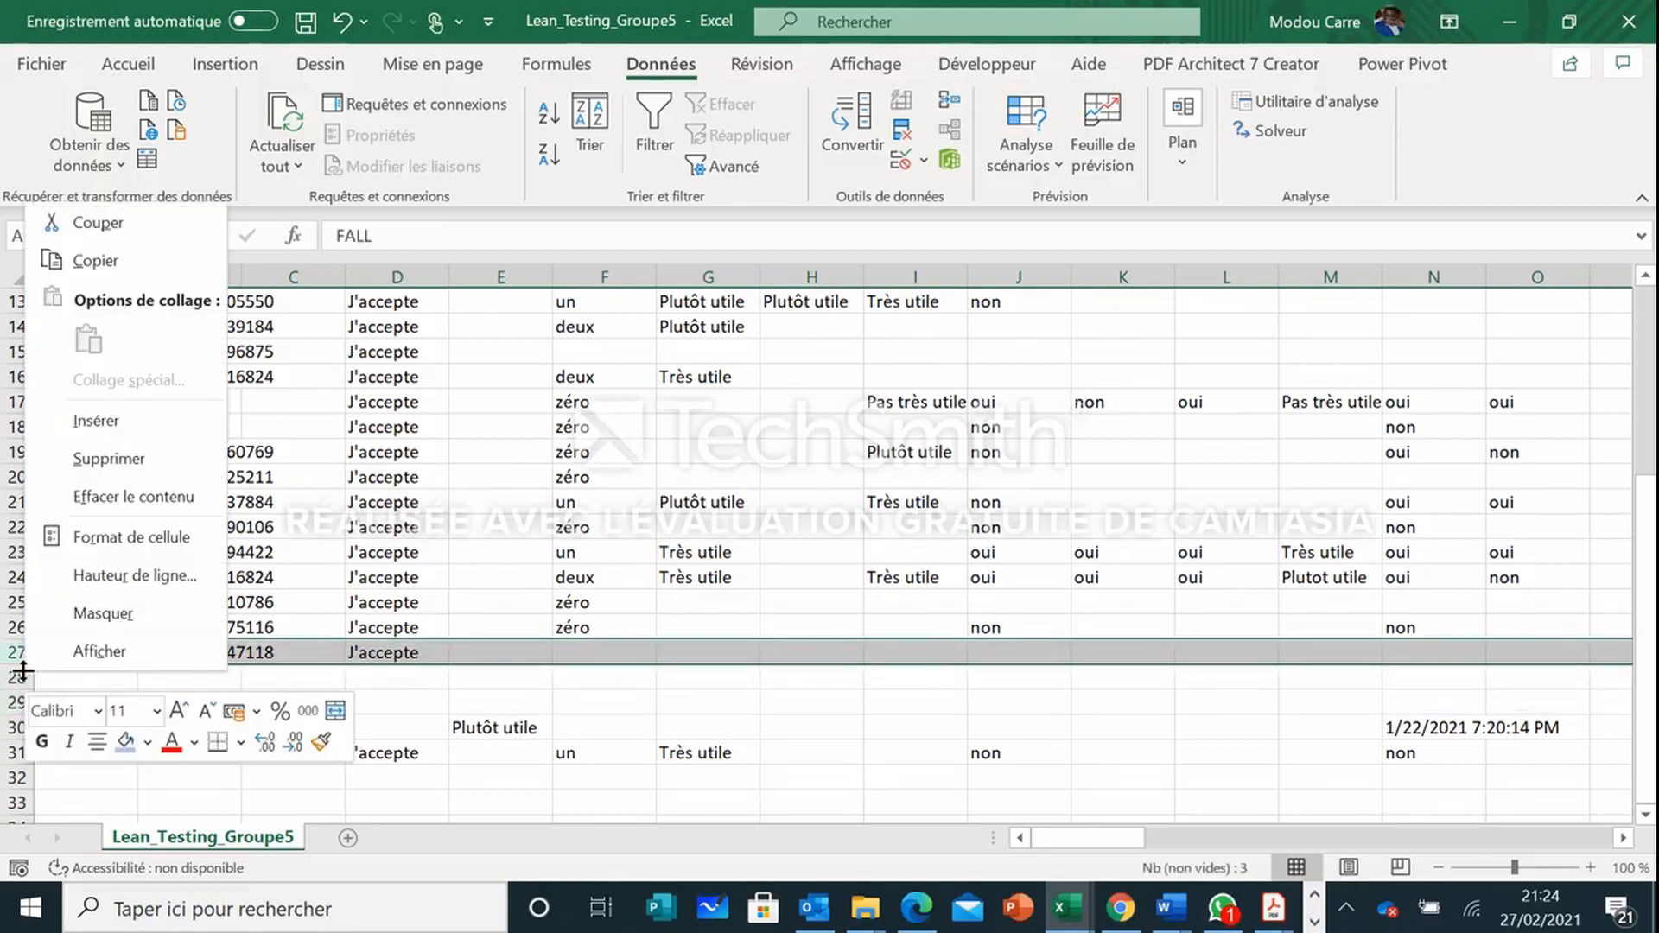
click(152, 471)
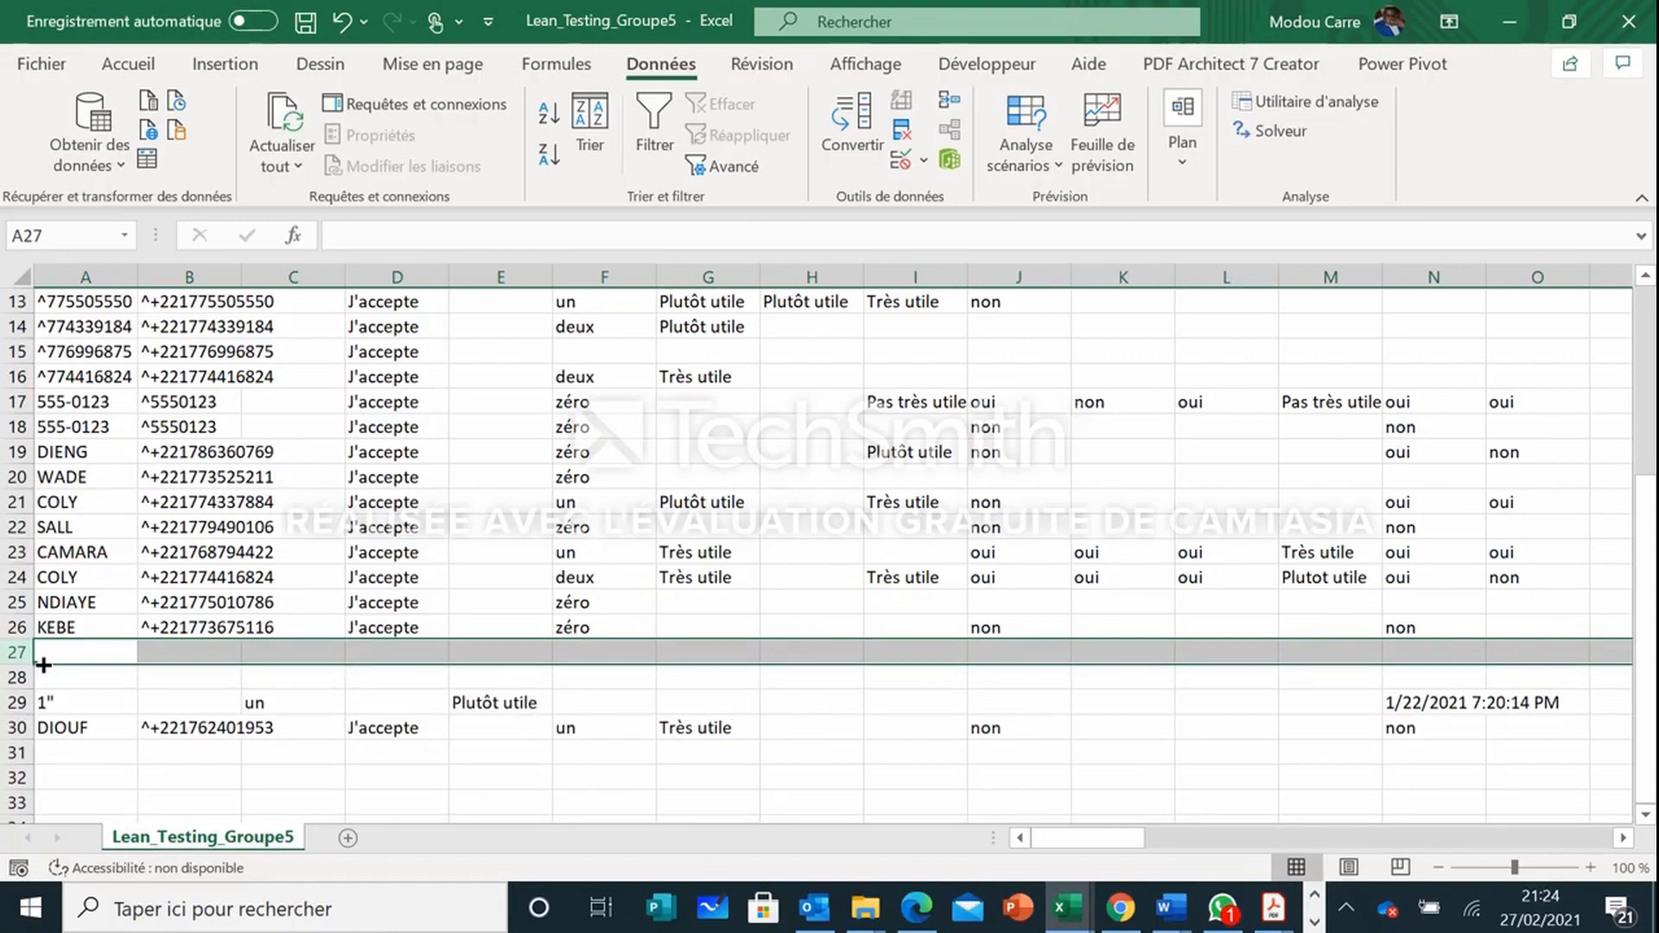
Step: Delete rows 27 to 29, covering the two blank rows and the misaligned partial record
drag(18, 652, 19, 701)
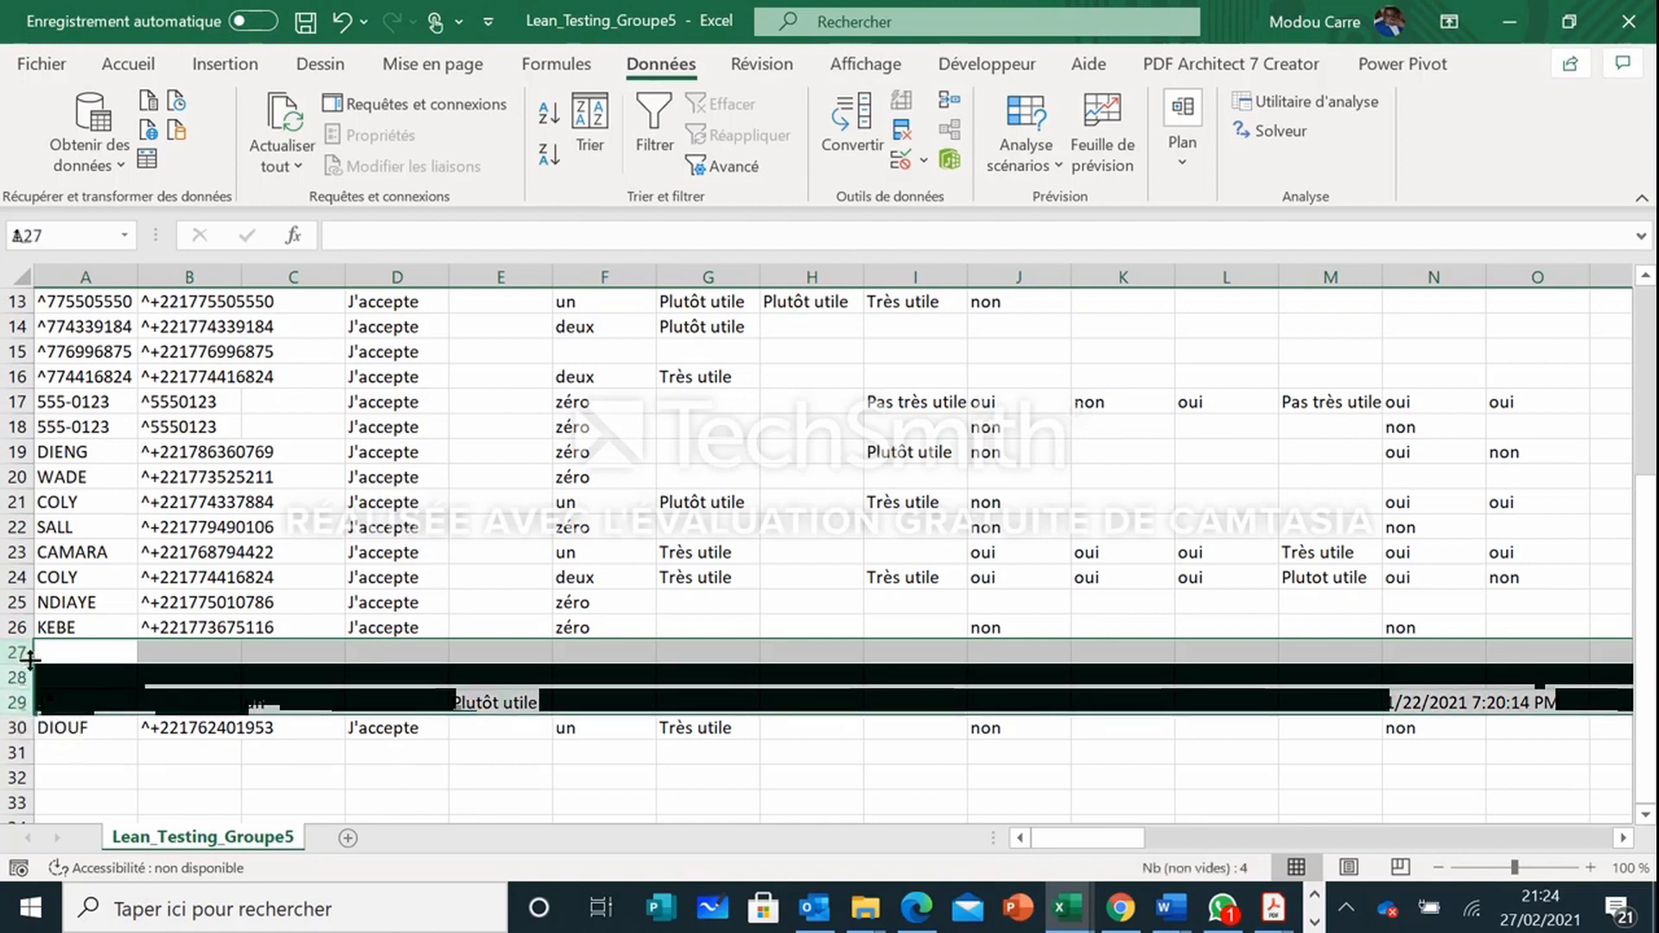
right_click(26, 661)
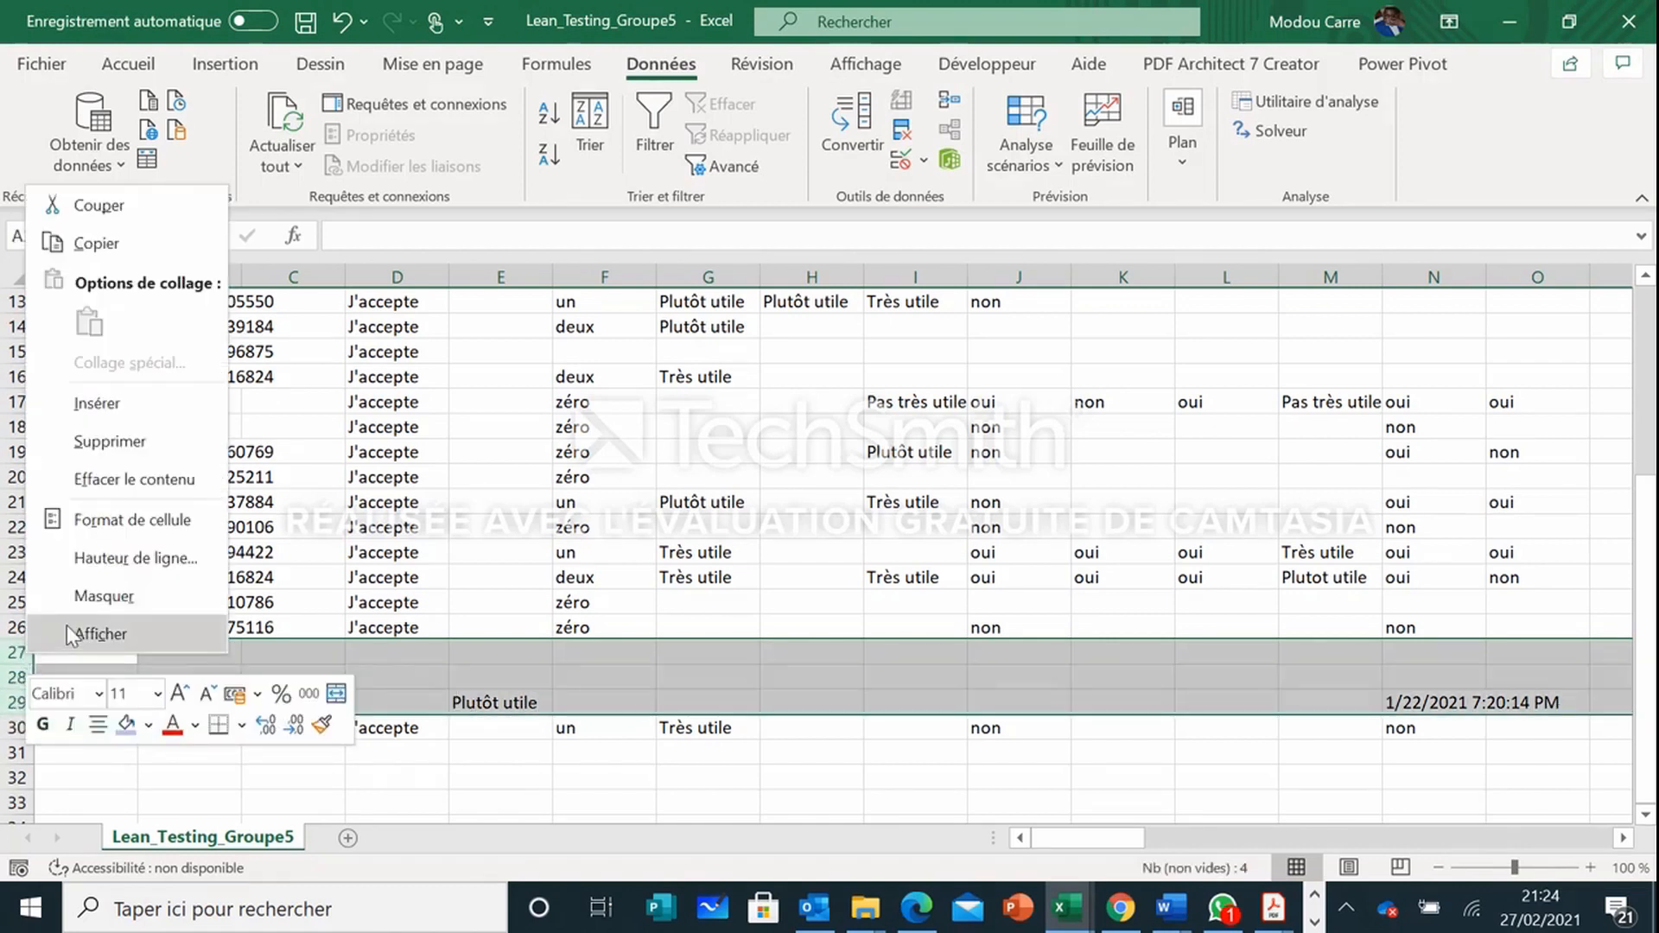
click(145, 442)
Step: Delete the placeholder-number entries in rows 17 and 18, and reduce the height of row 16
scroll(458, 562, up, 4)
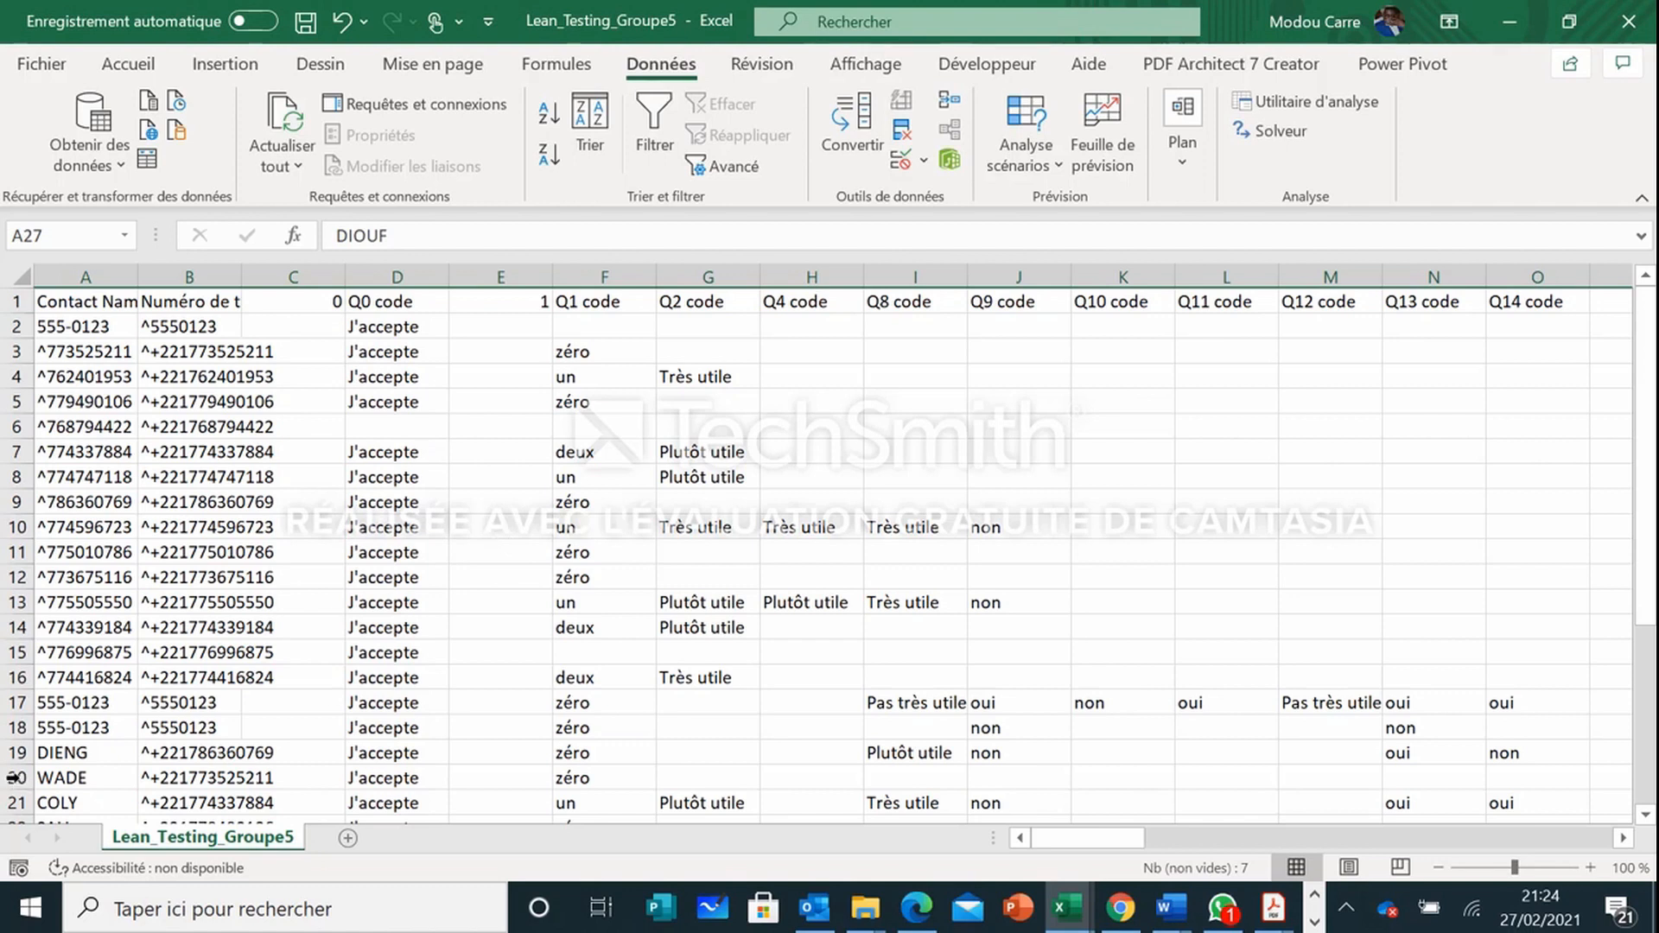
drag(17, 691, 10, 763)
click(12, 721)
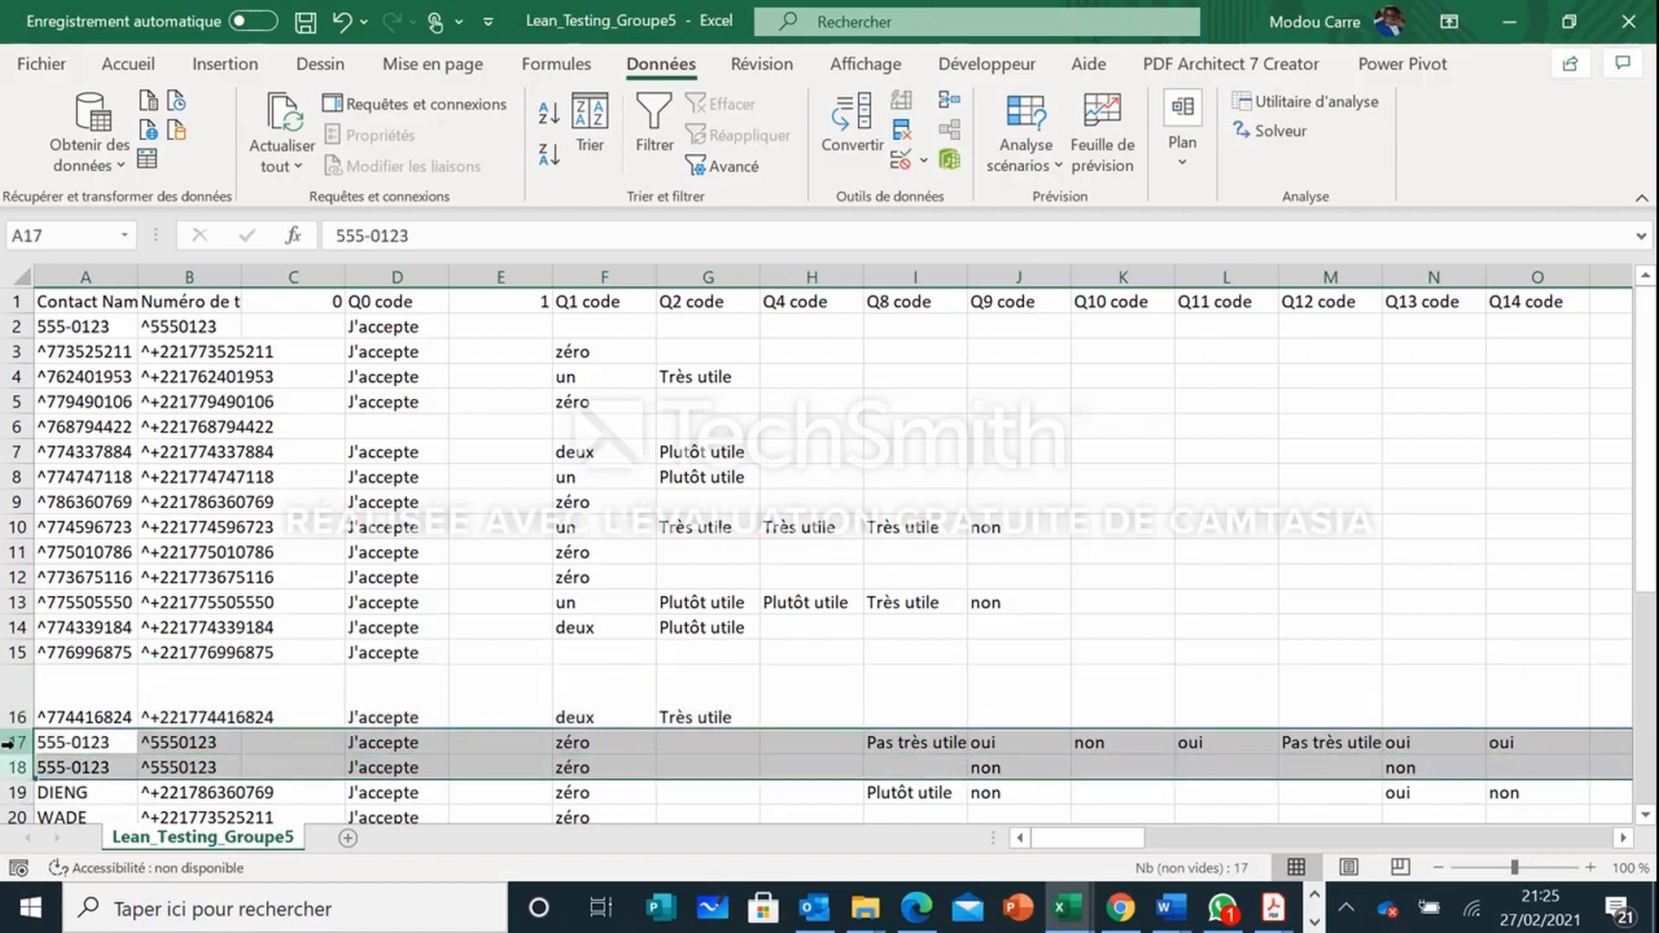
right_click(11, 764)
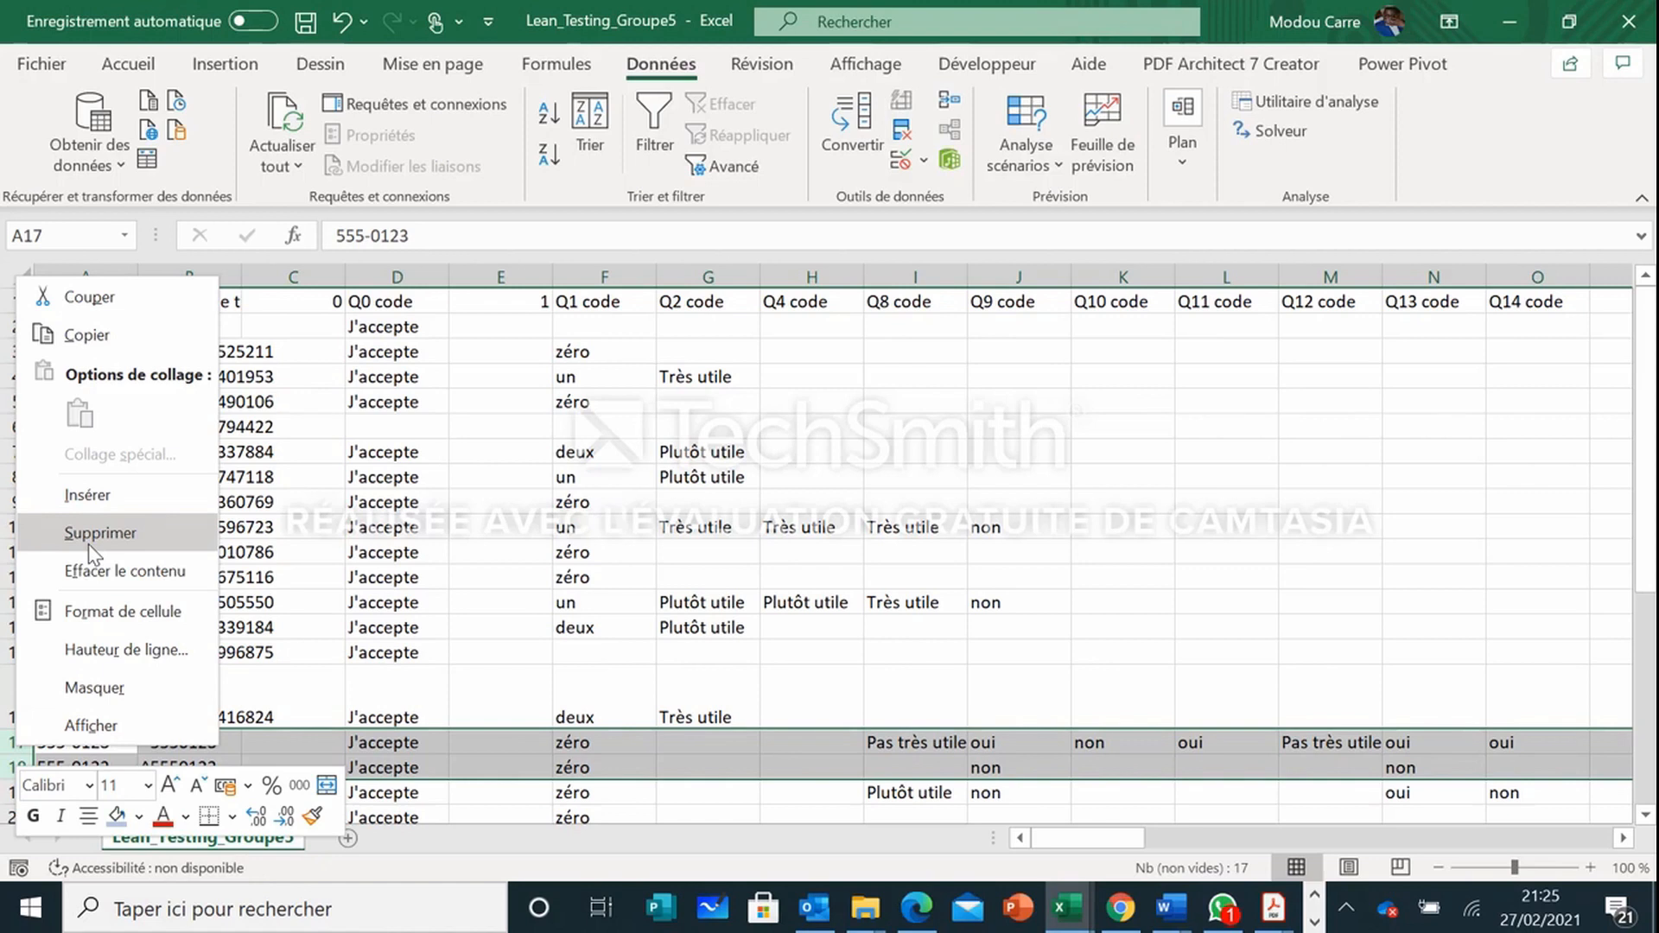
click(89, 543)
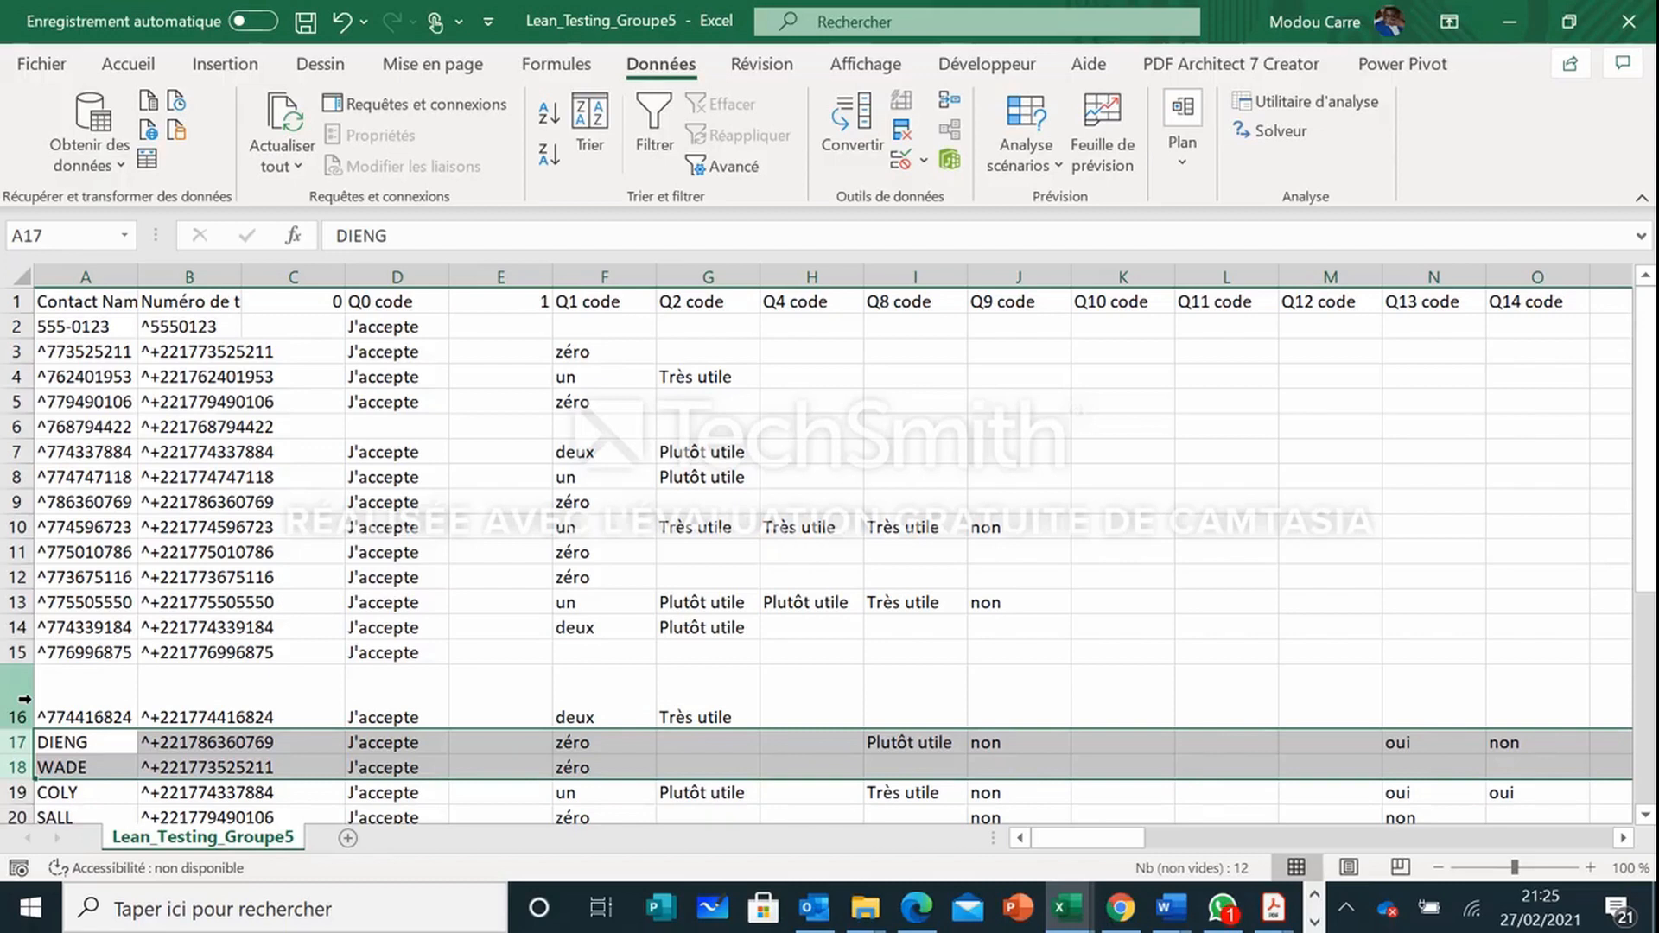
drag(28, 725, 28, 703)
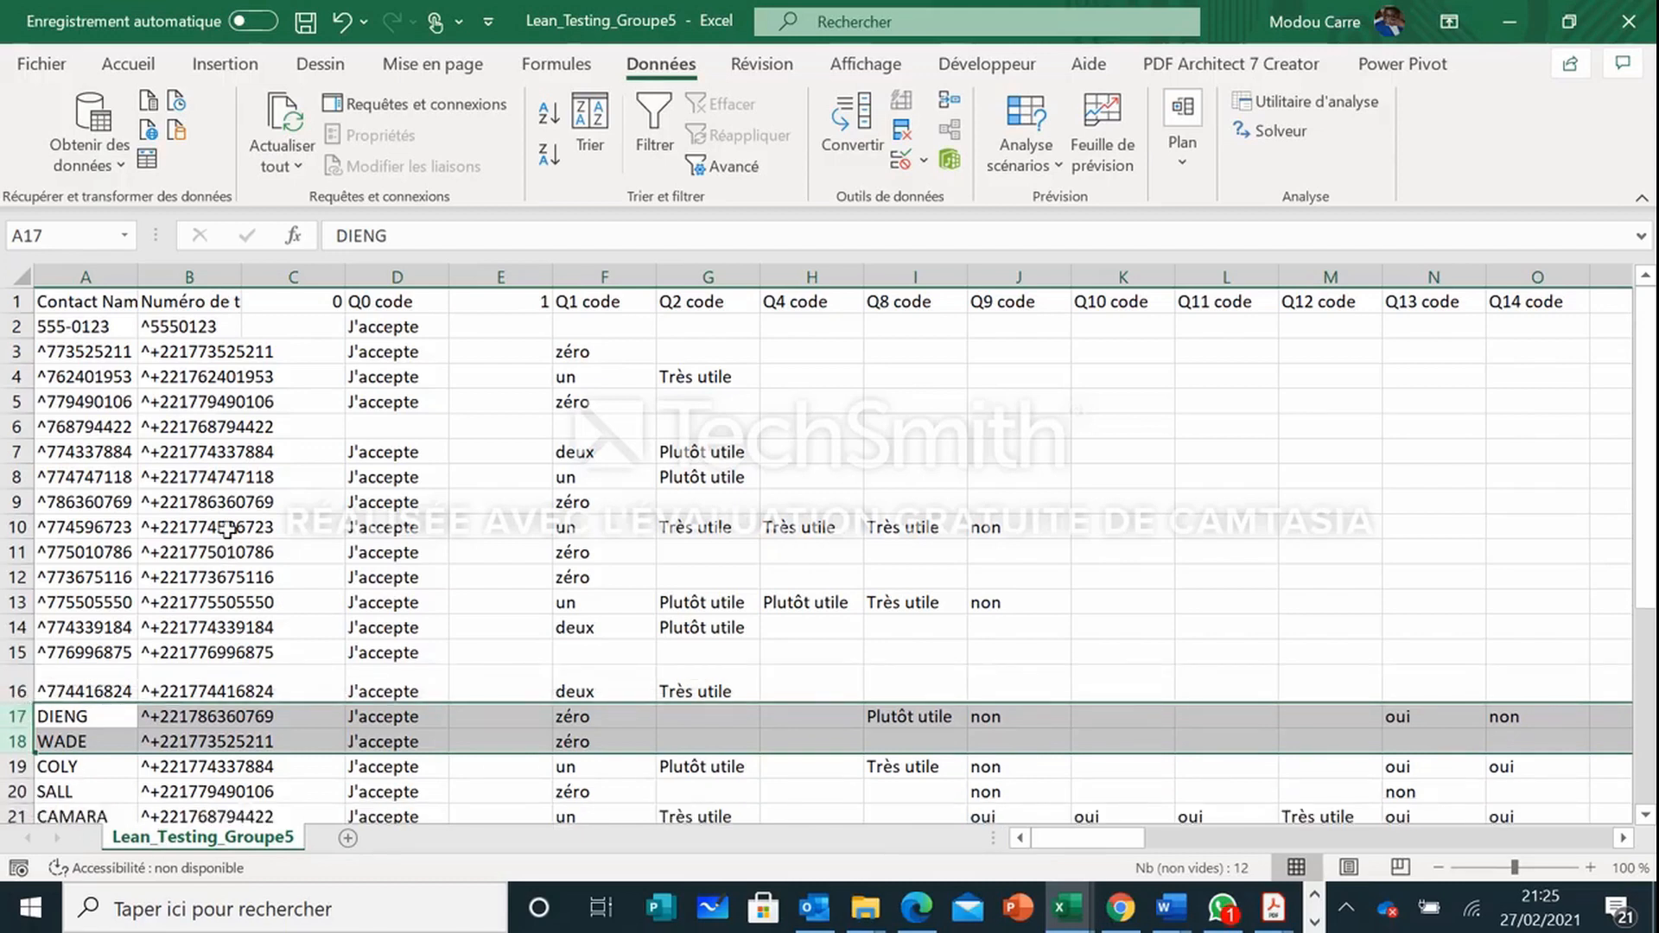
Step: Delete row 2, the first entry with a placeholder phone number
click(12, 326)
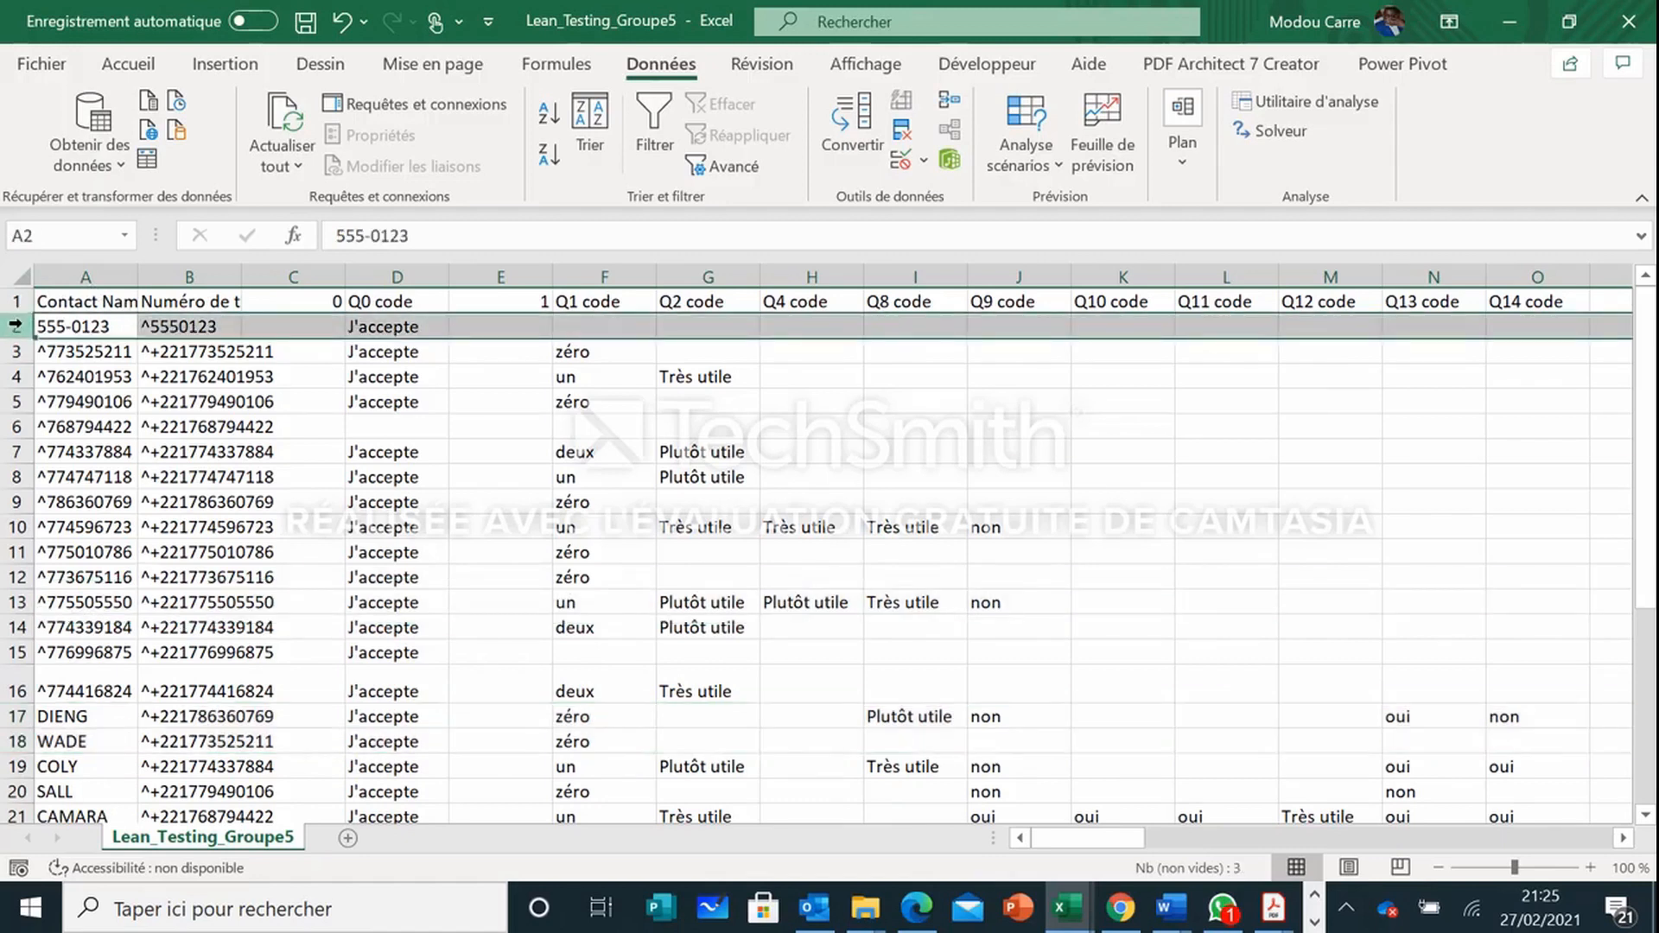
right_click(12, 326)
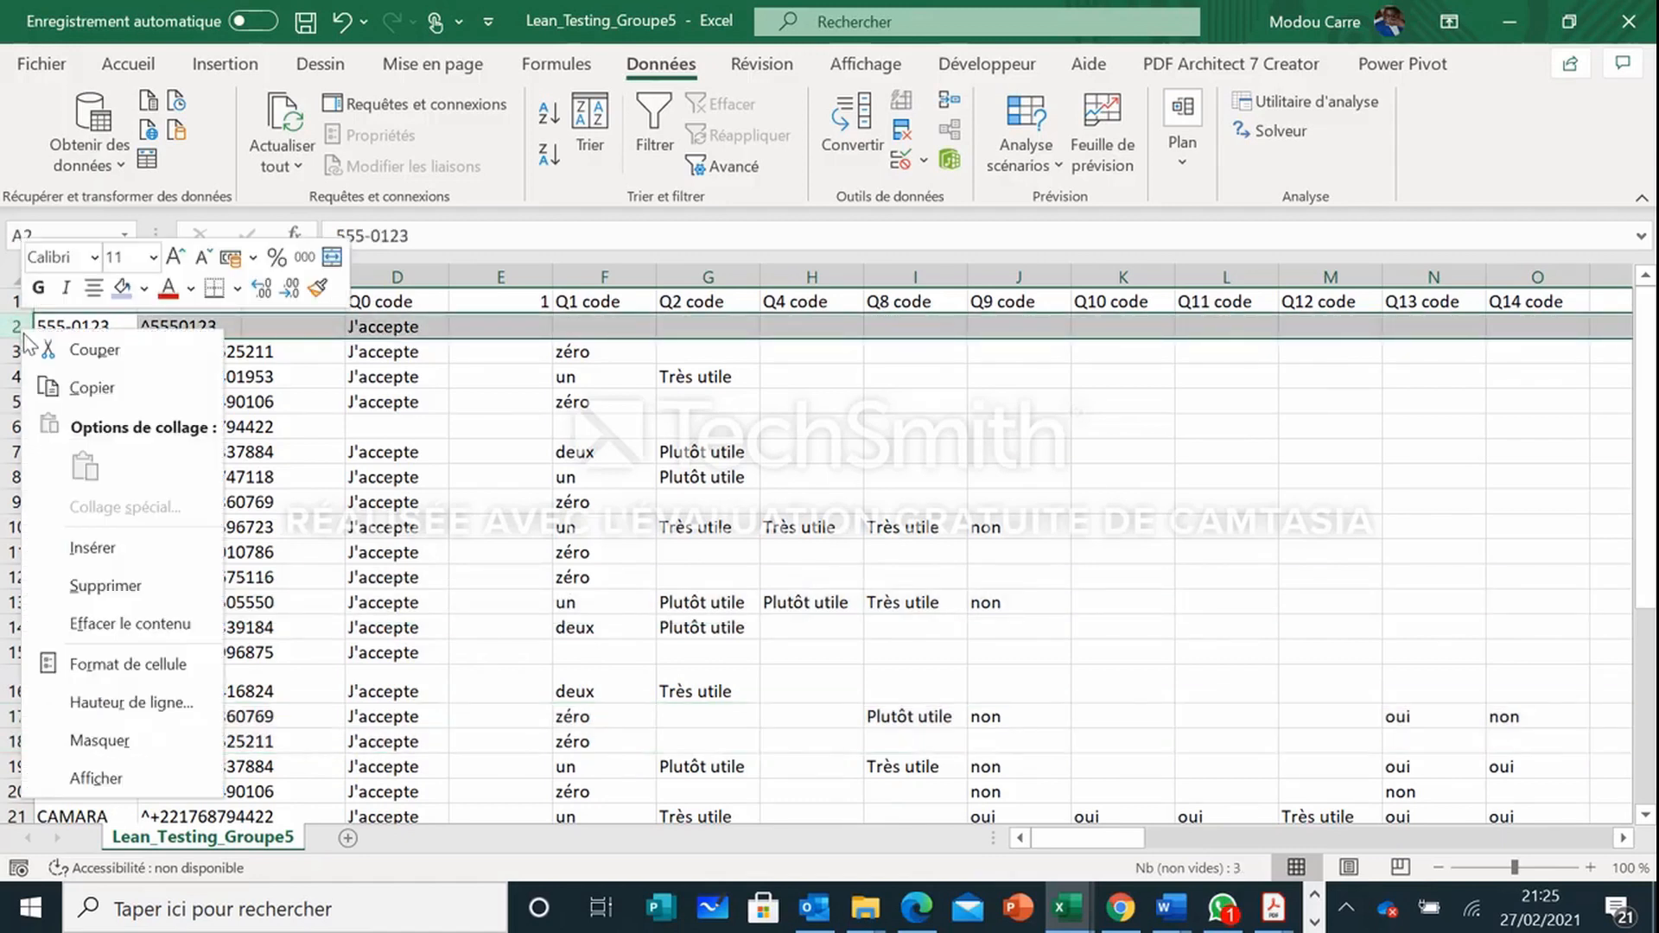
click(97, 579)
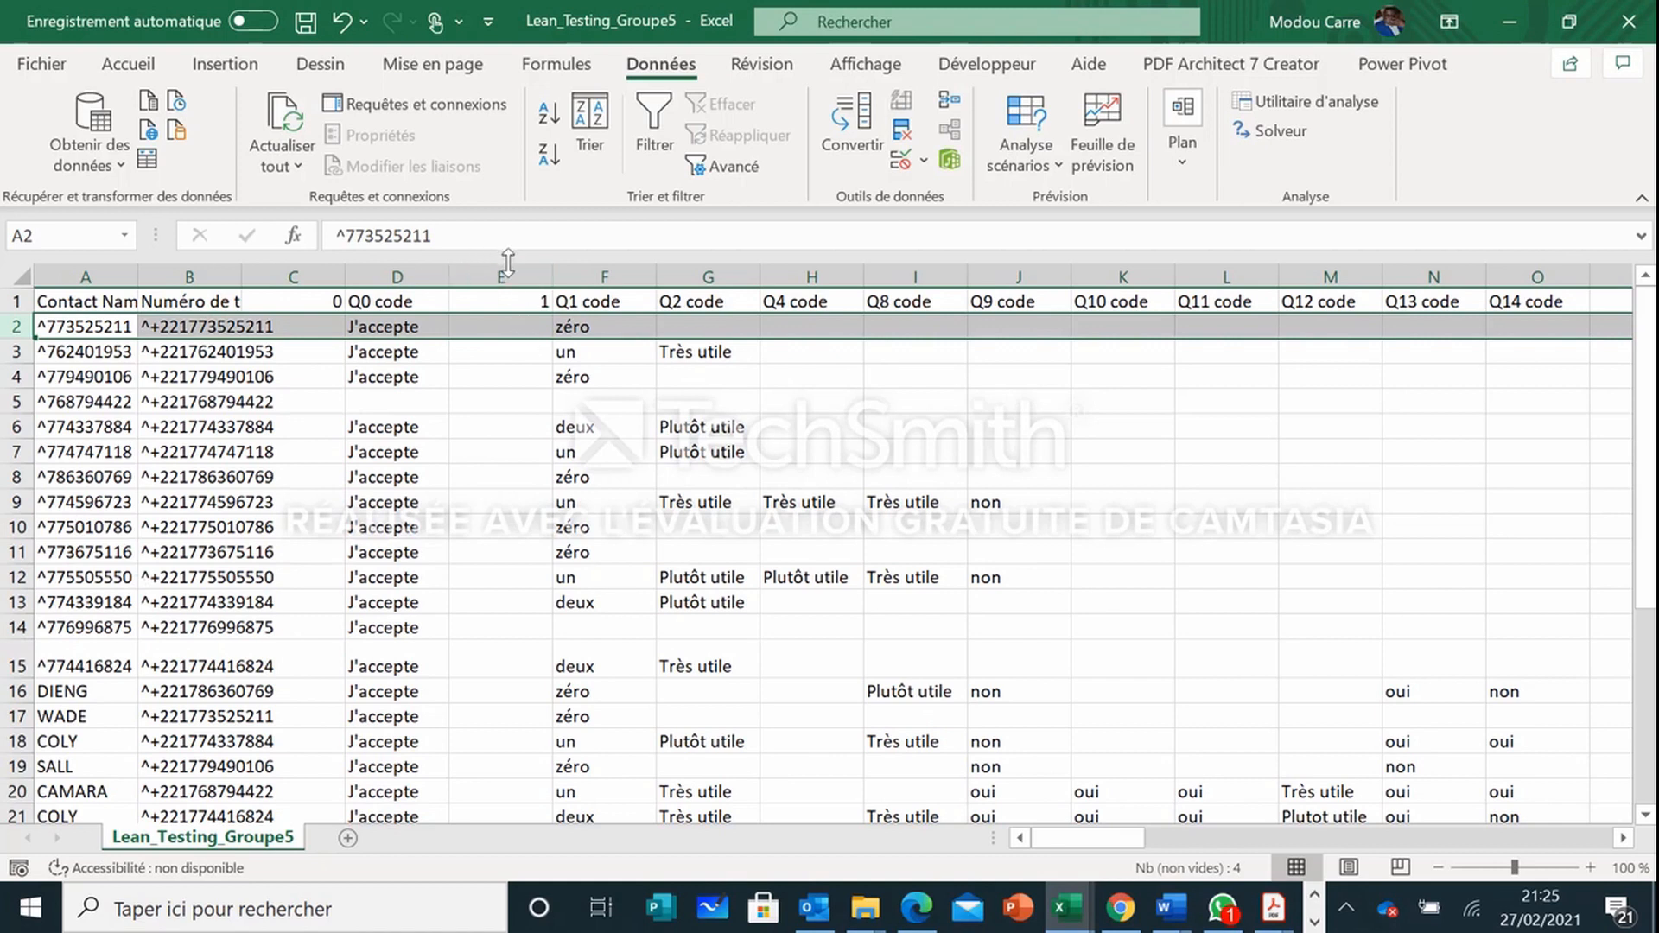
Step: Delete the blank column headed 1, between the Q0 code and Q1 code columns
click(518, 270)
right_click(519, 269)
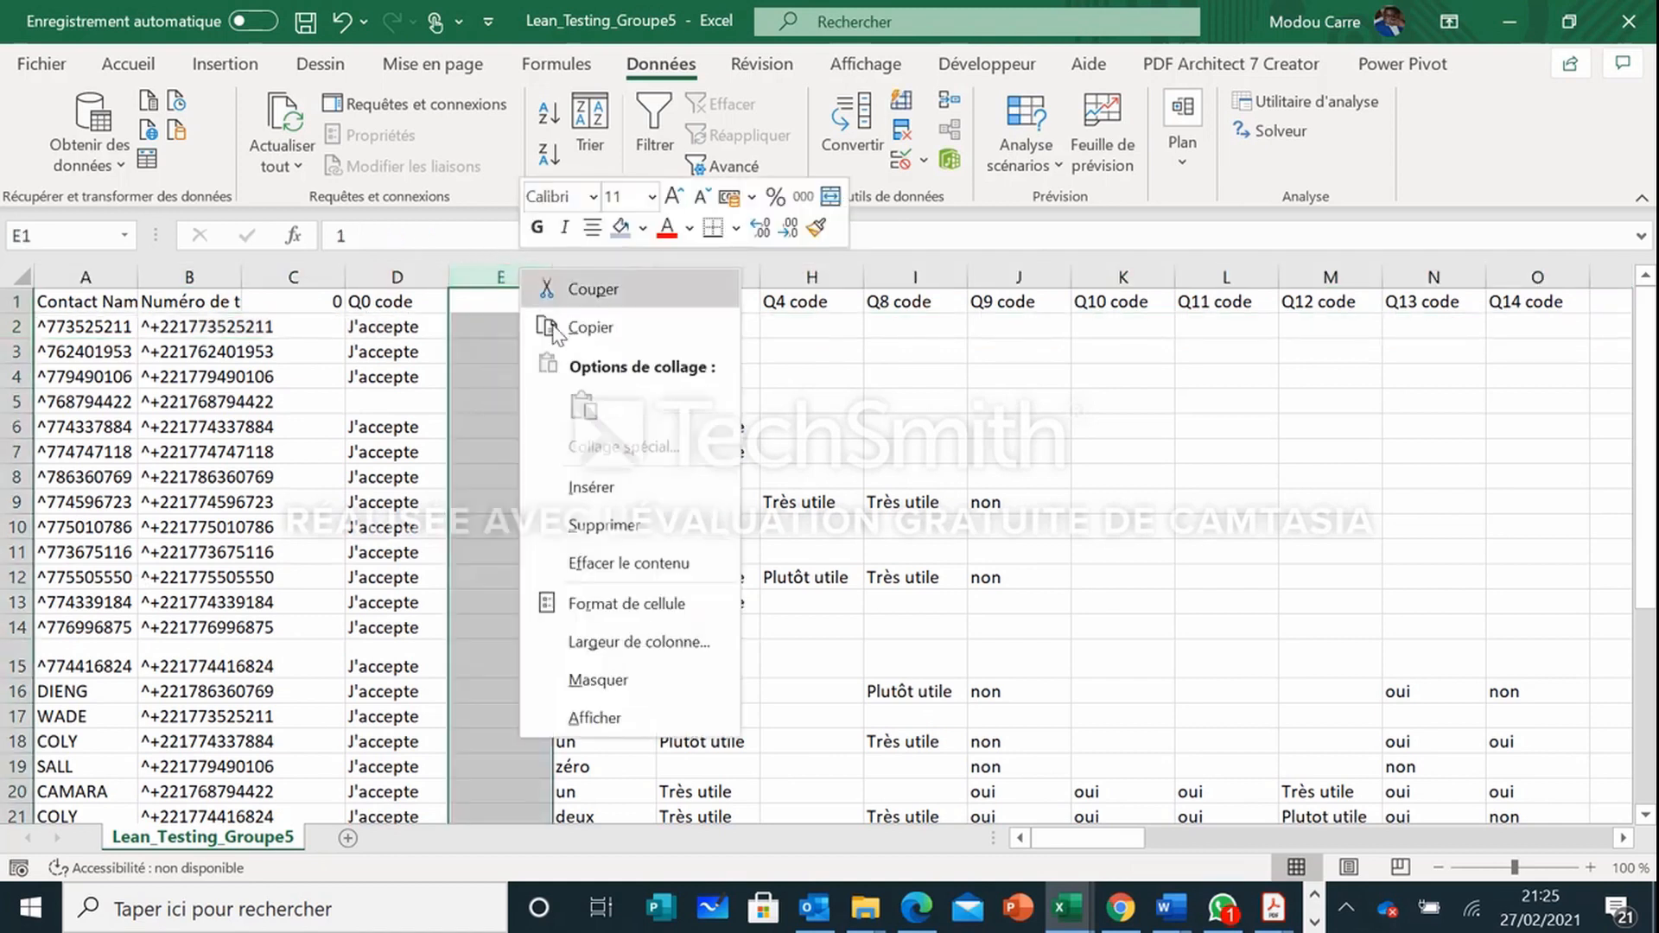
click(617, 526)
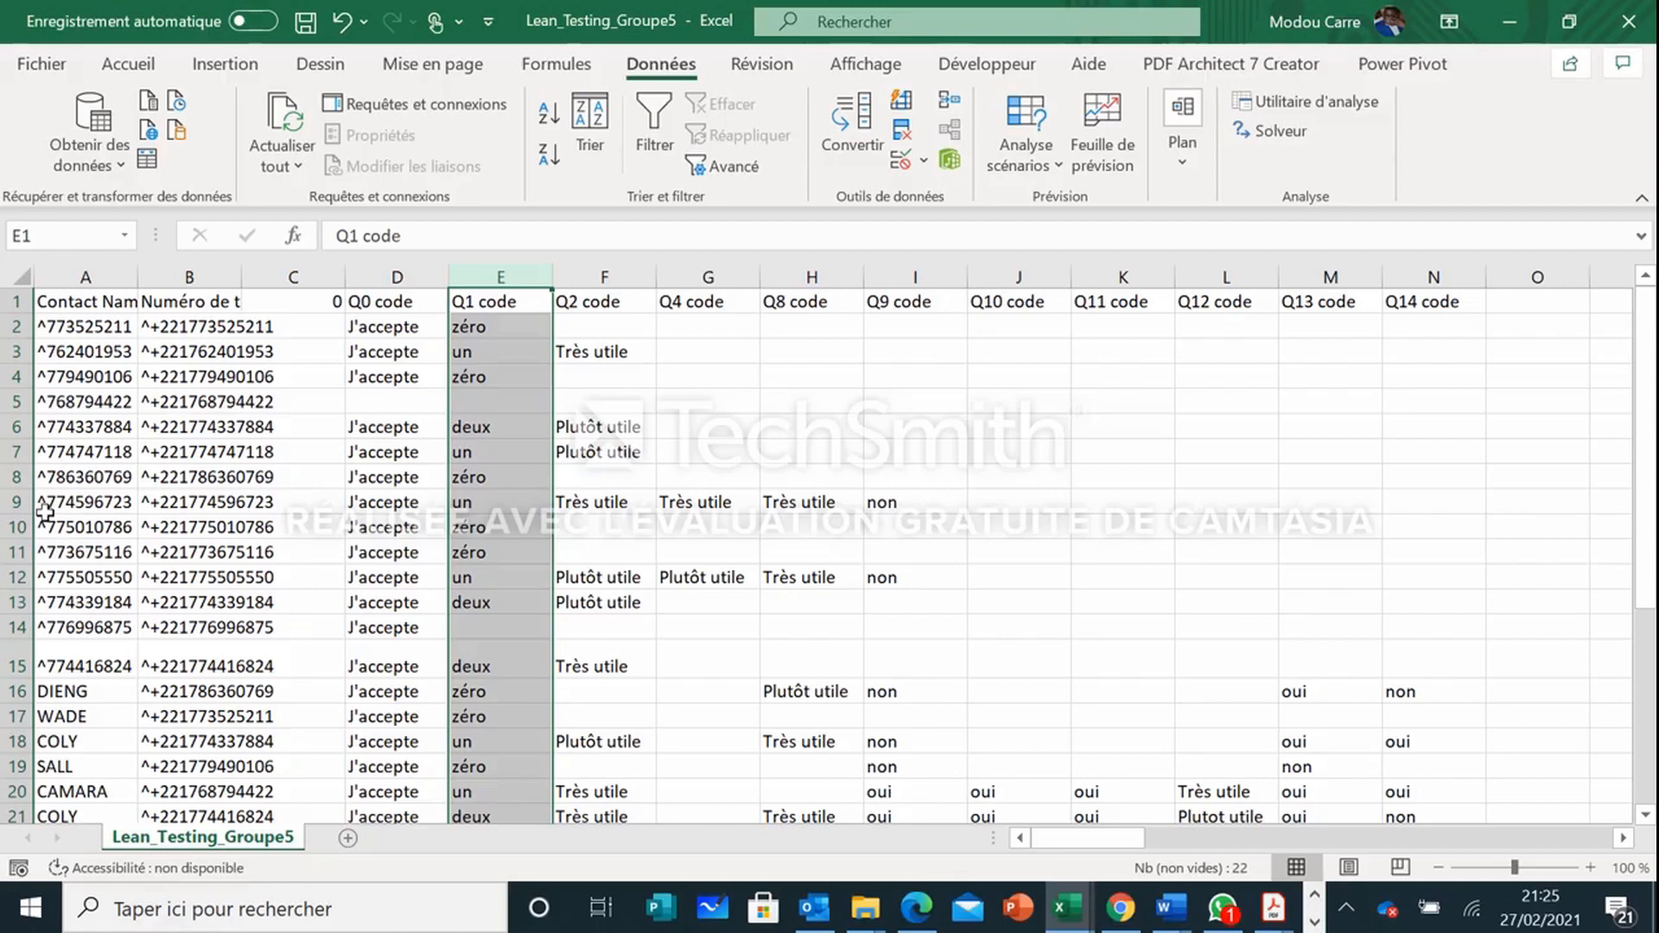
Step: Review the first answer columns against the response rows and delete the sparsely filled Q4 code column
click(17, 502)
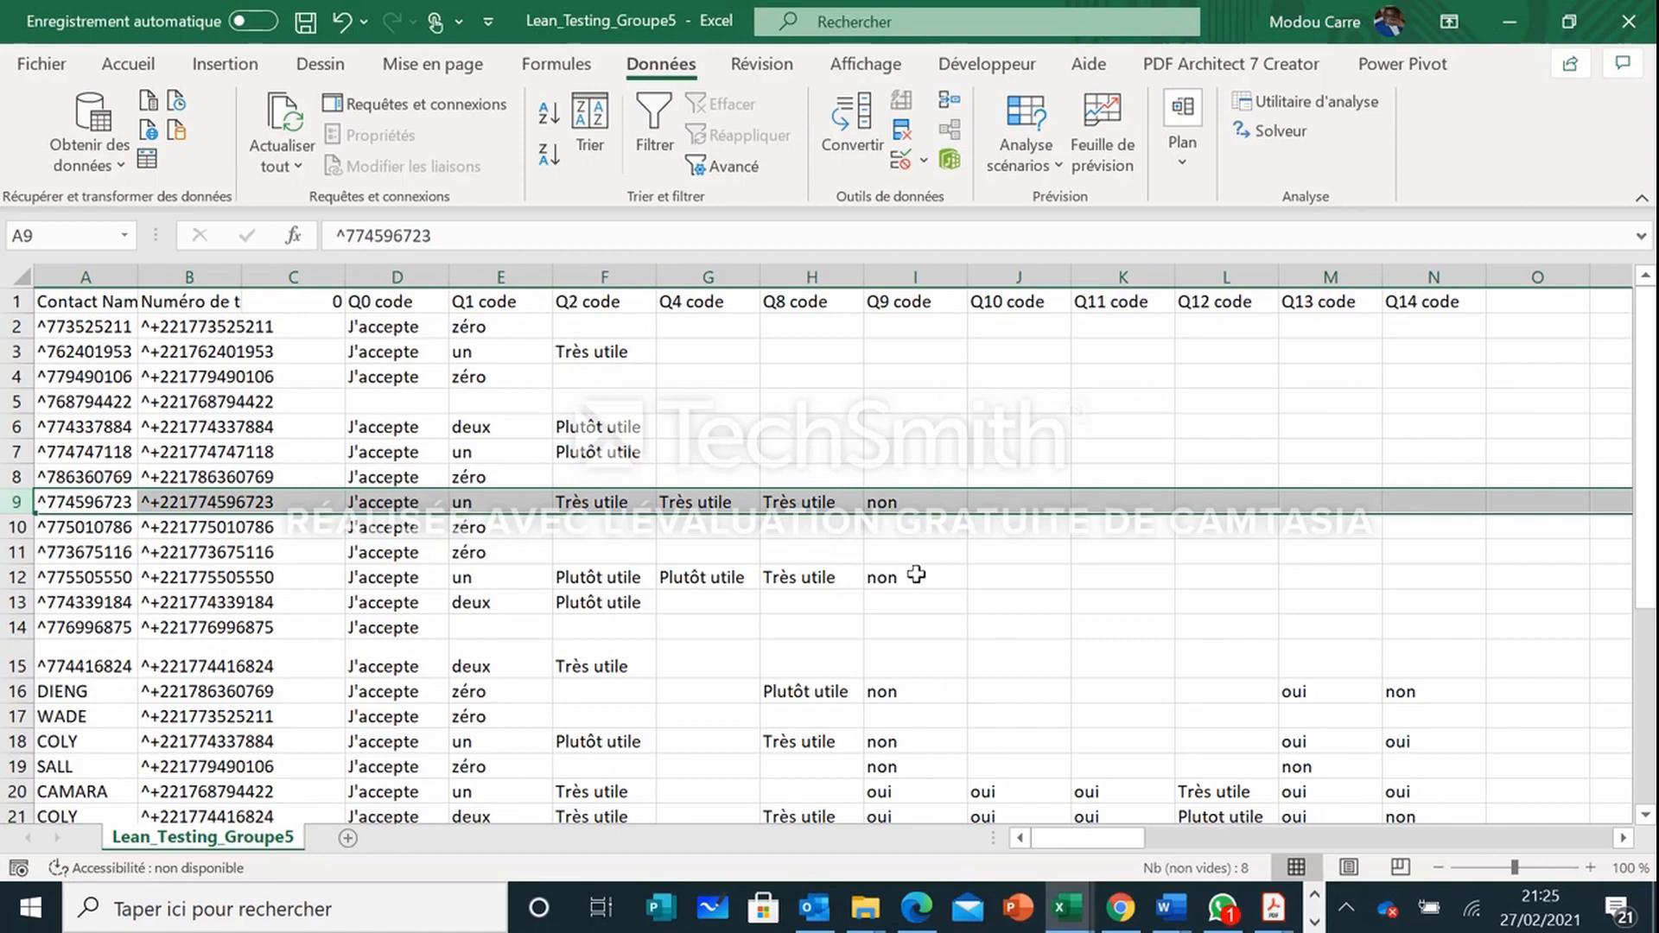
scroll(917, 557, down, 1)
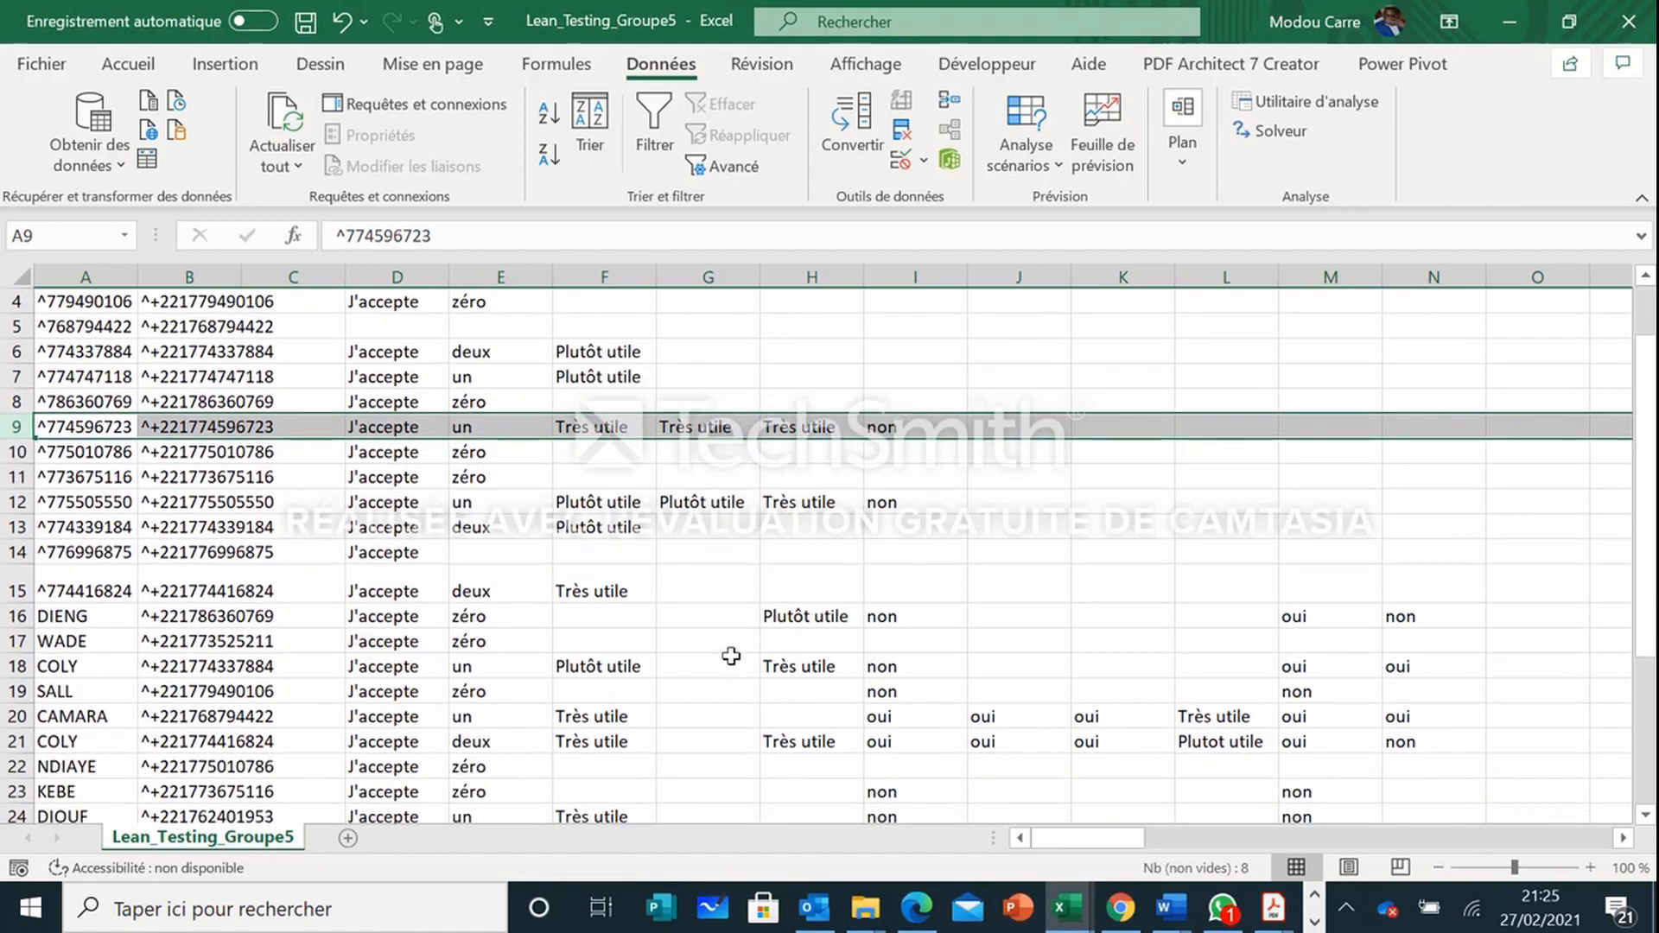
scroll(609, 518, up, 1)
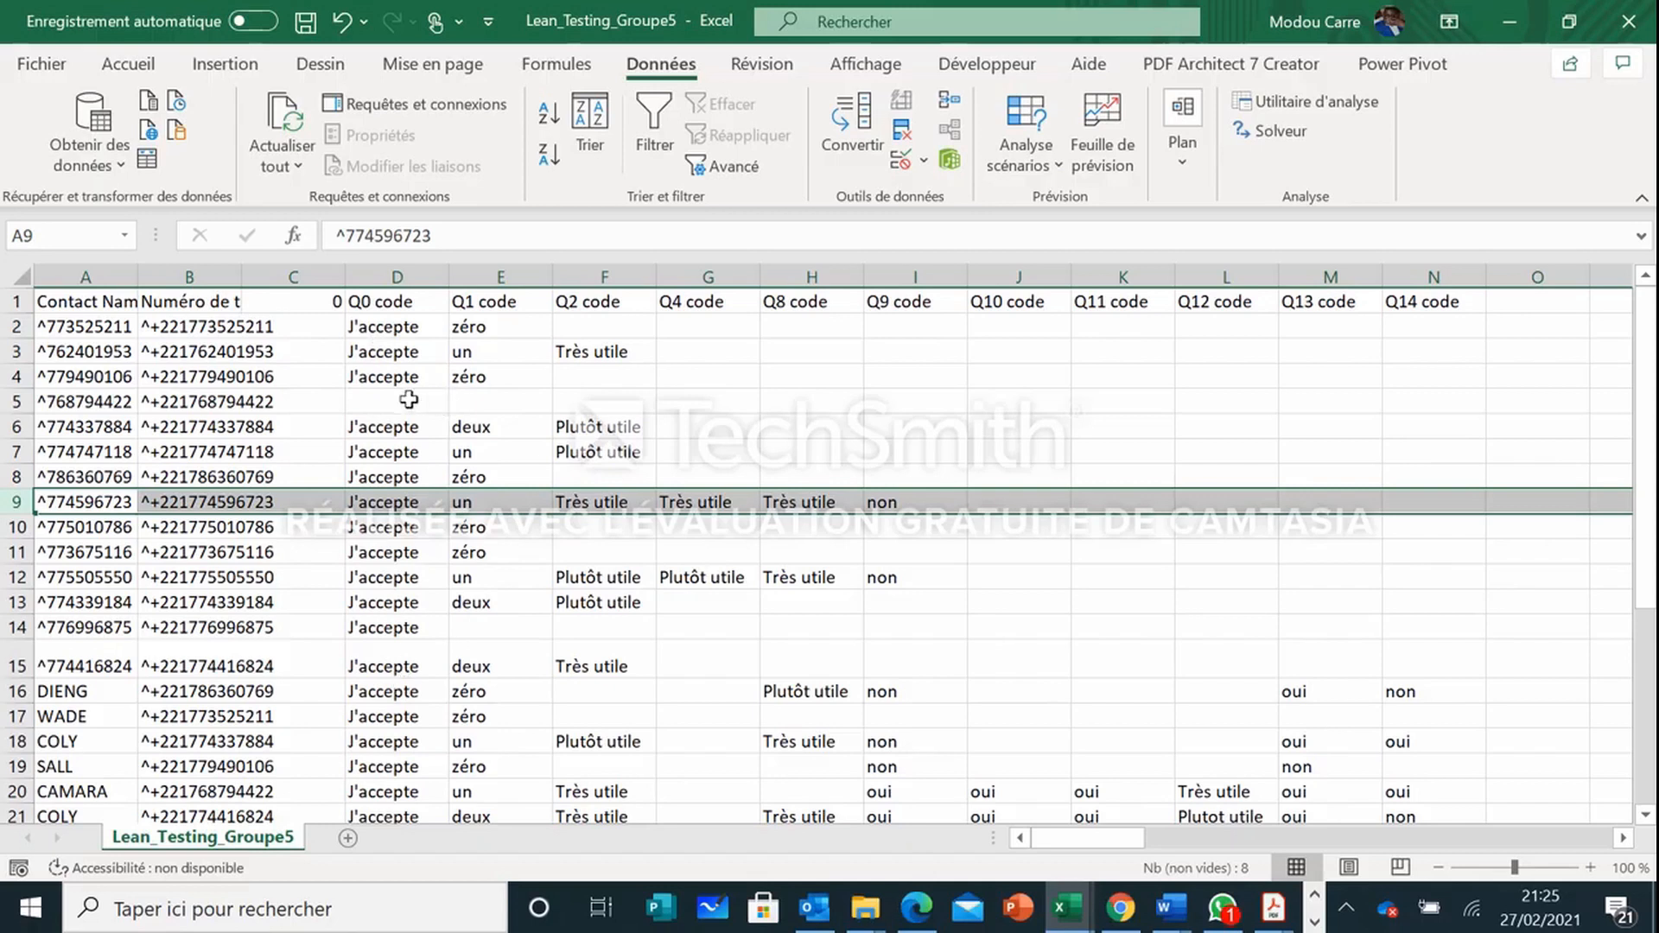
click(398, 275)
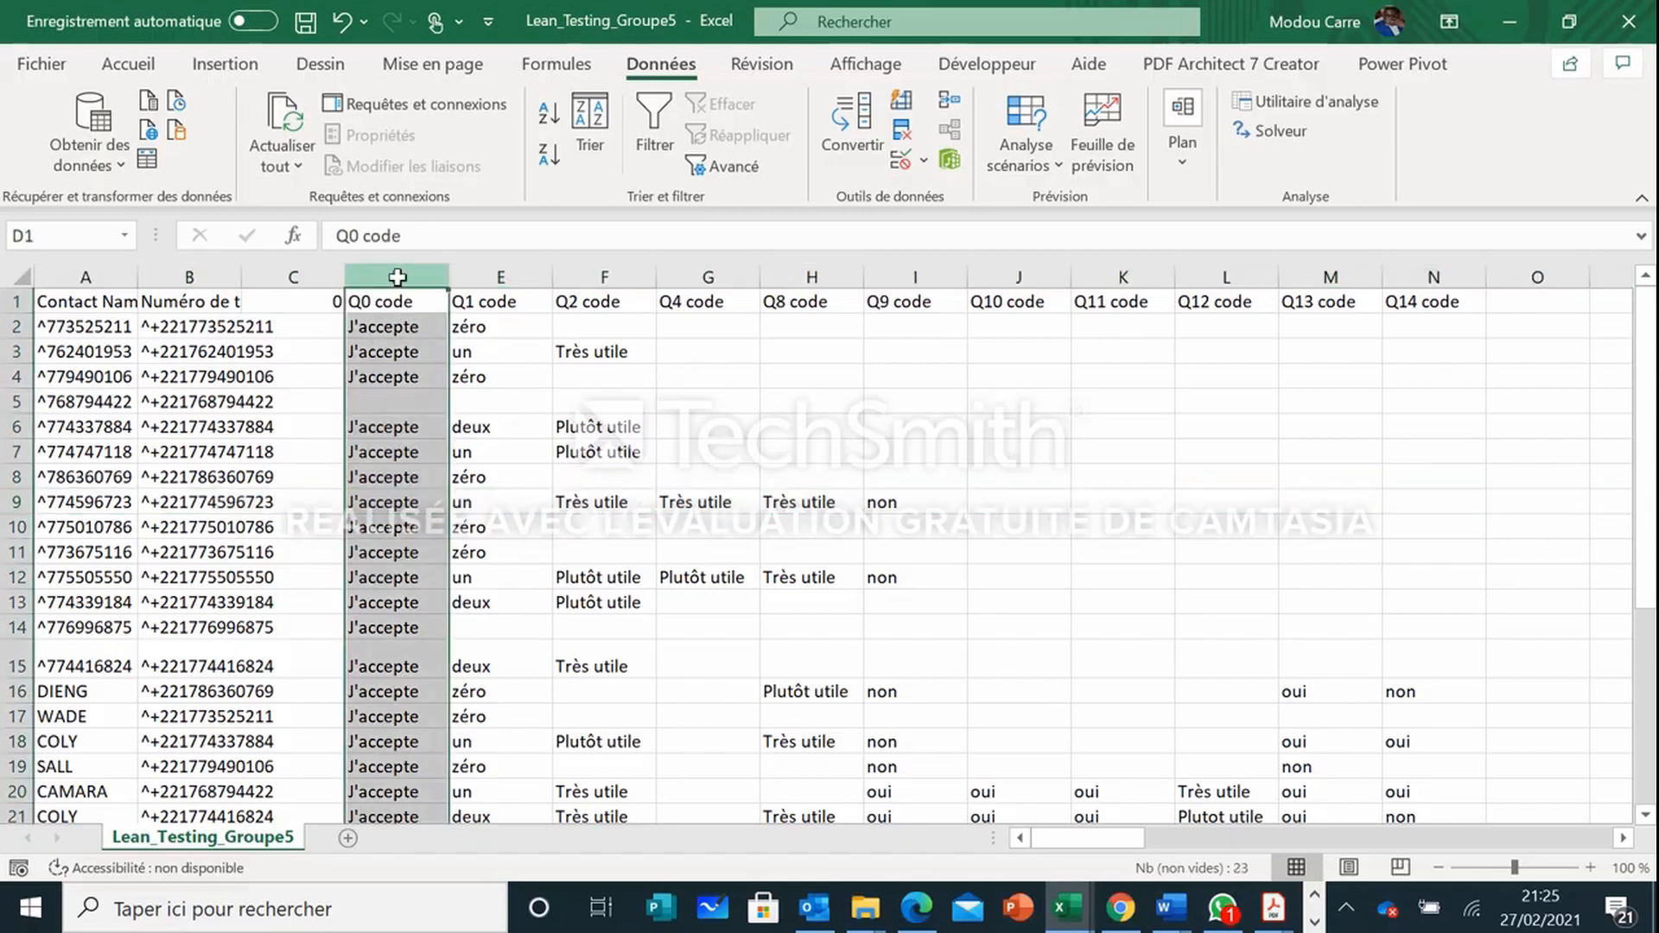
click(514, 278)
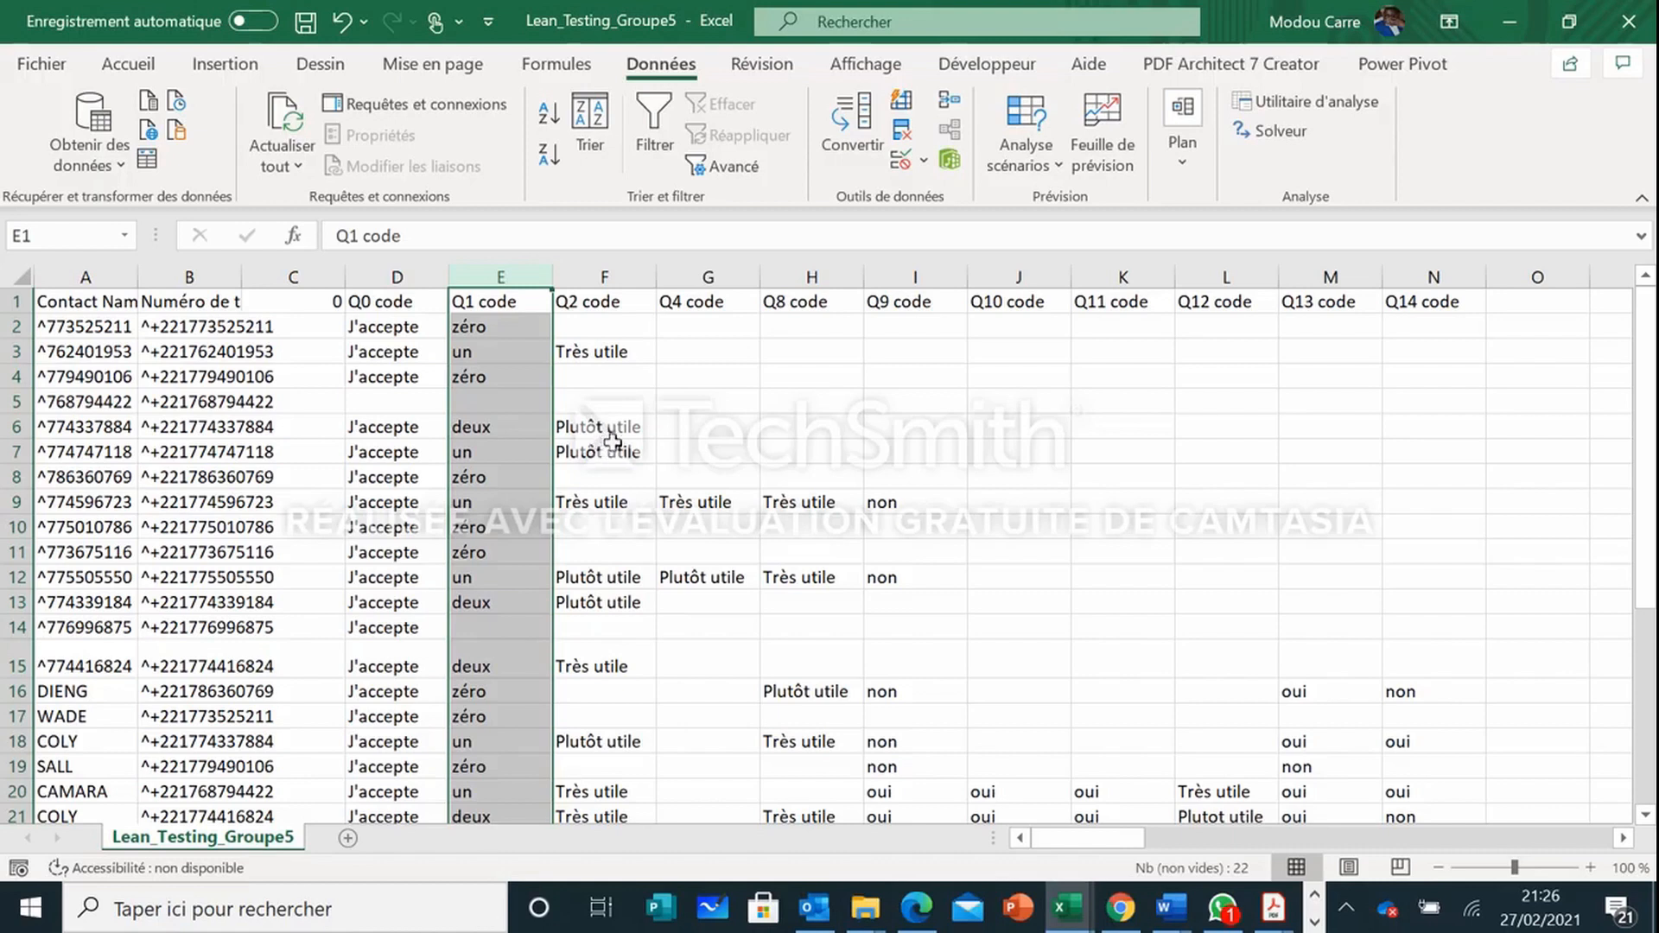
click(699, 278)
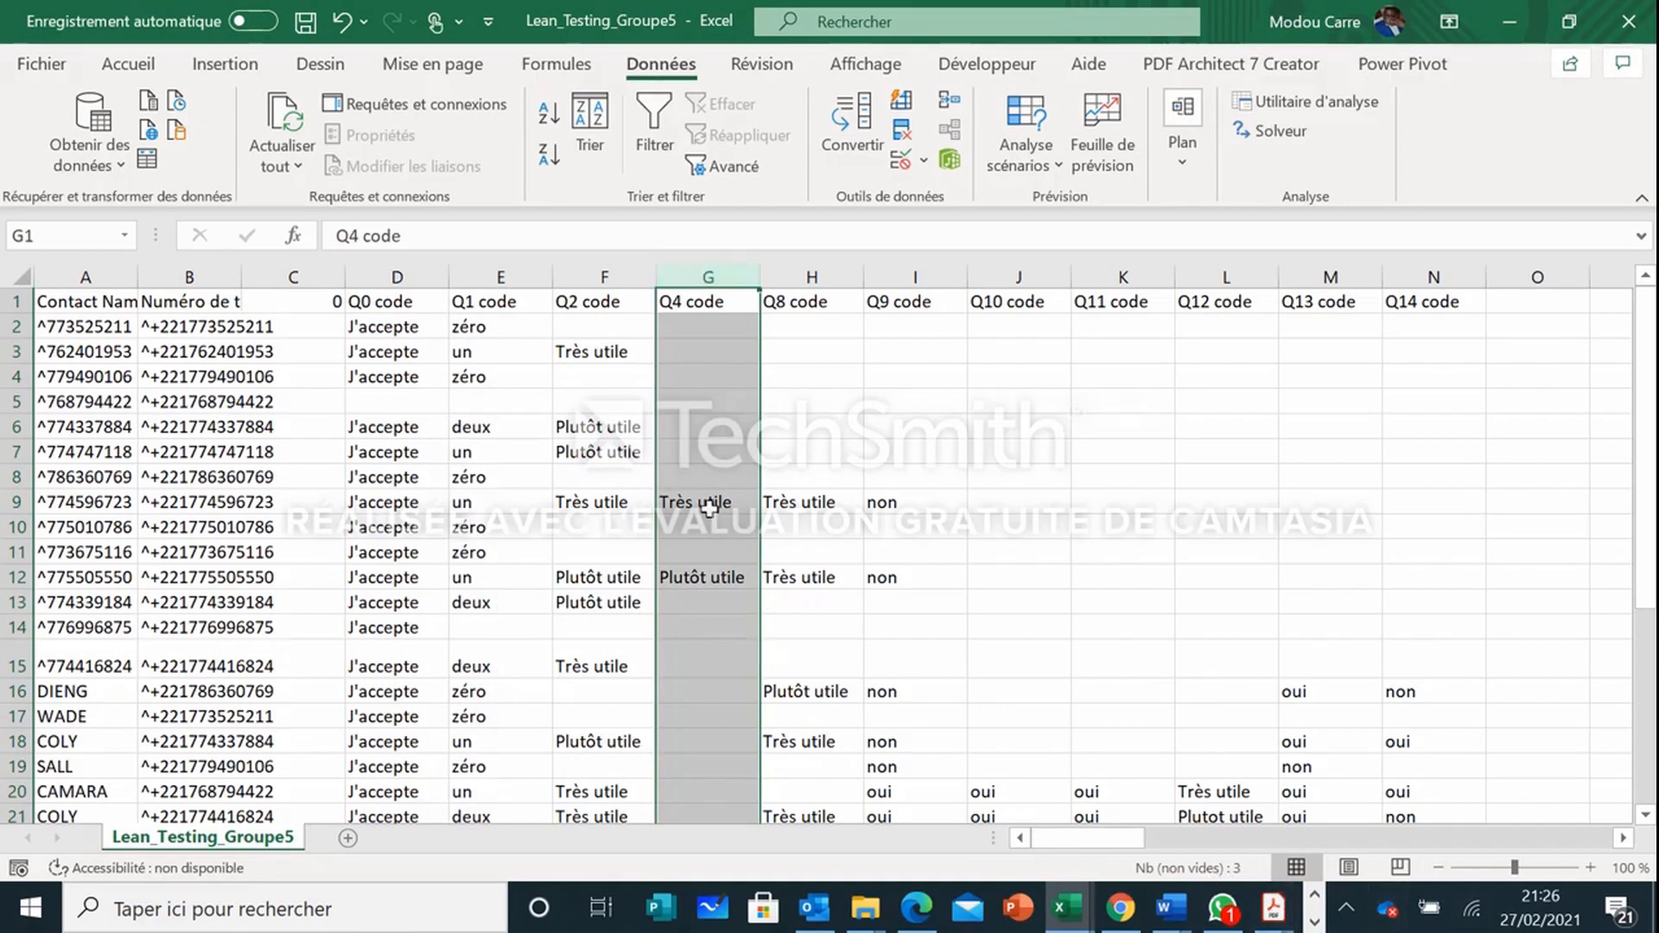
right_click(722, 265)
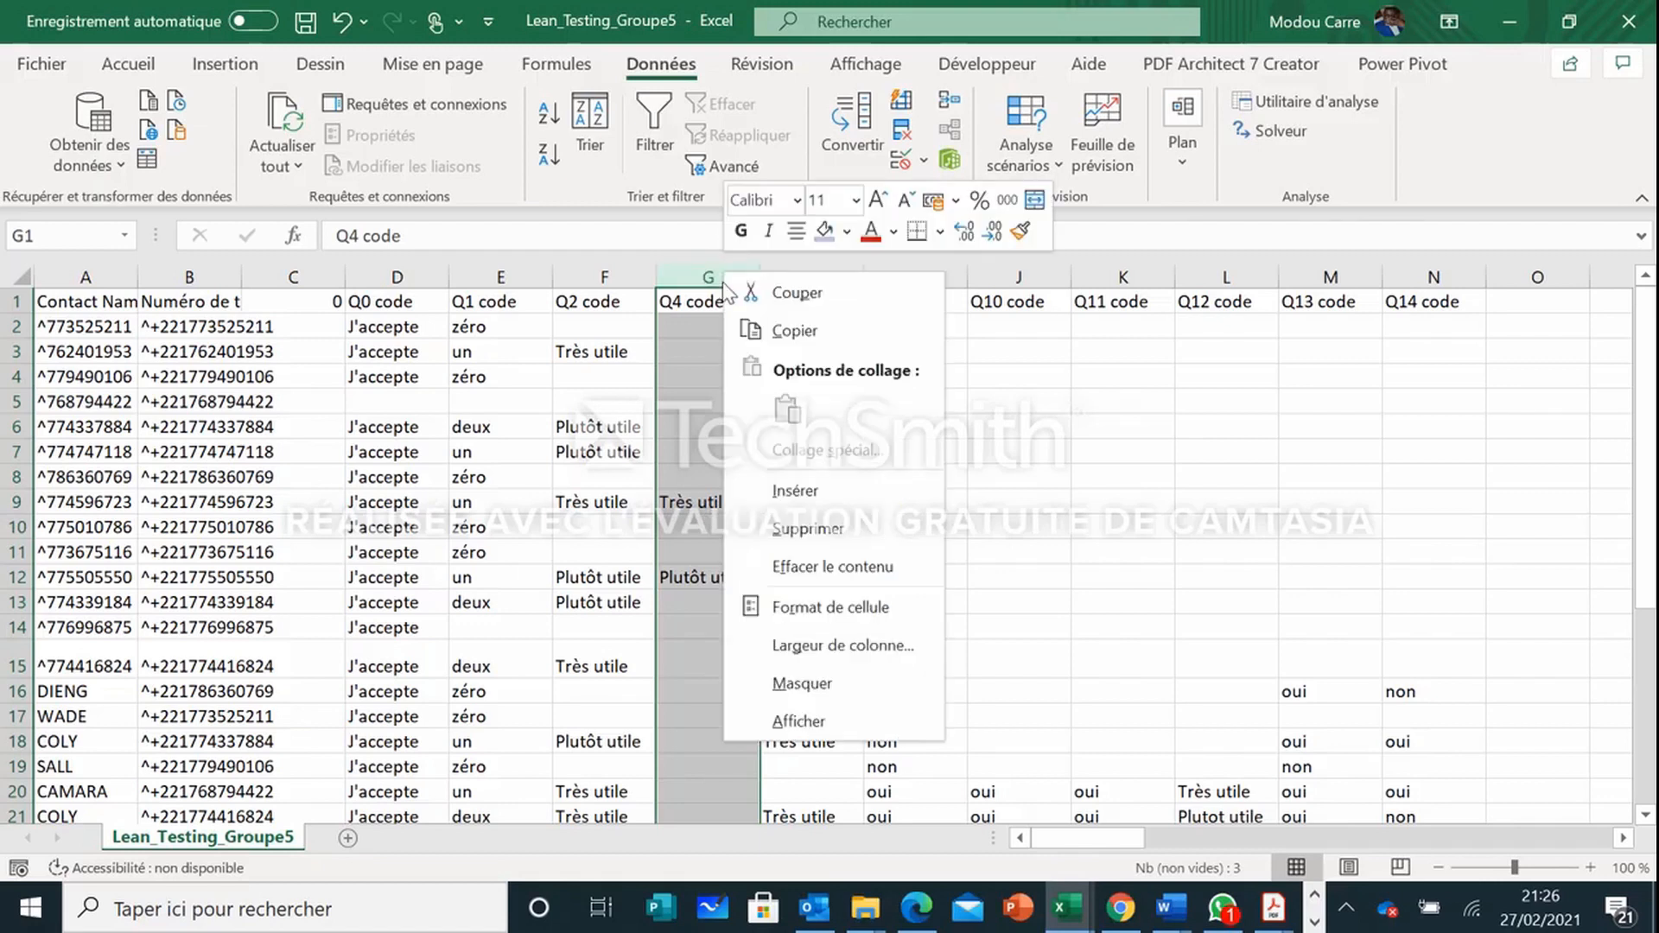
click(810, 529)
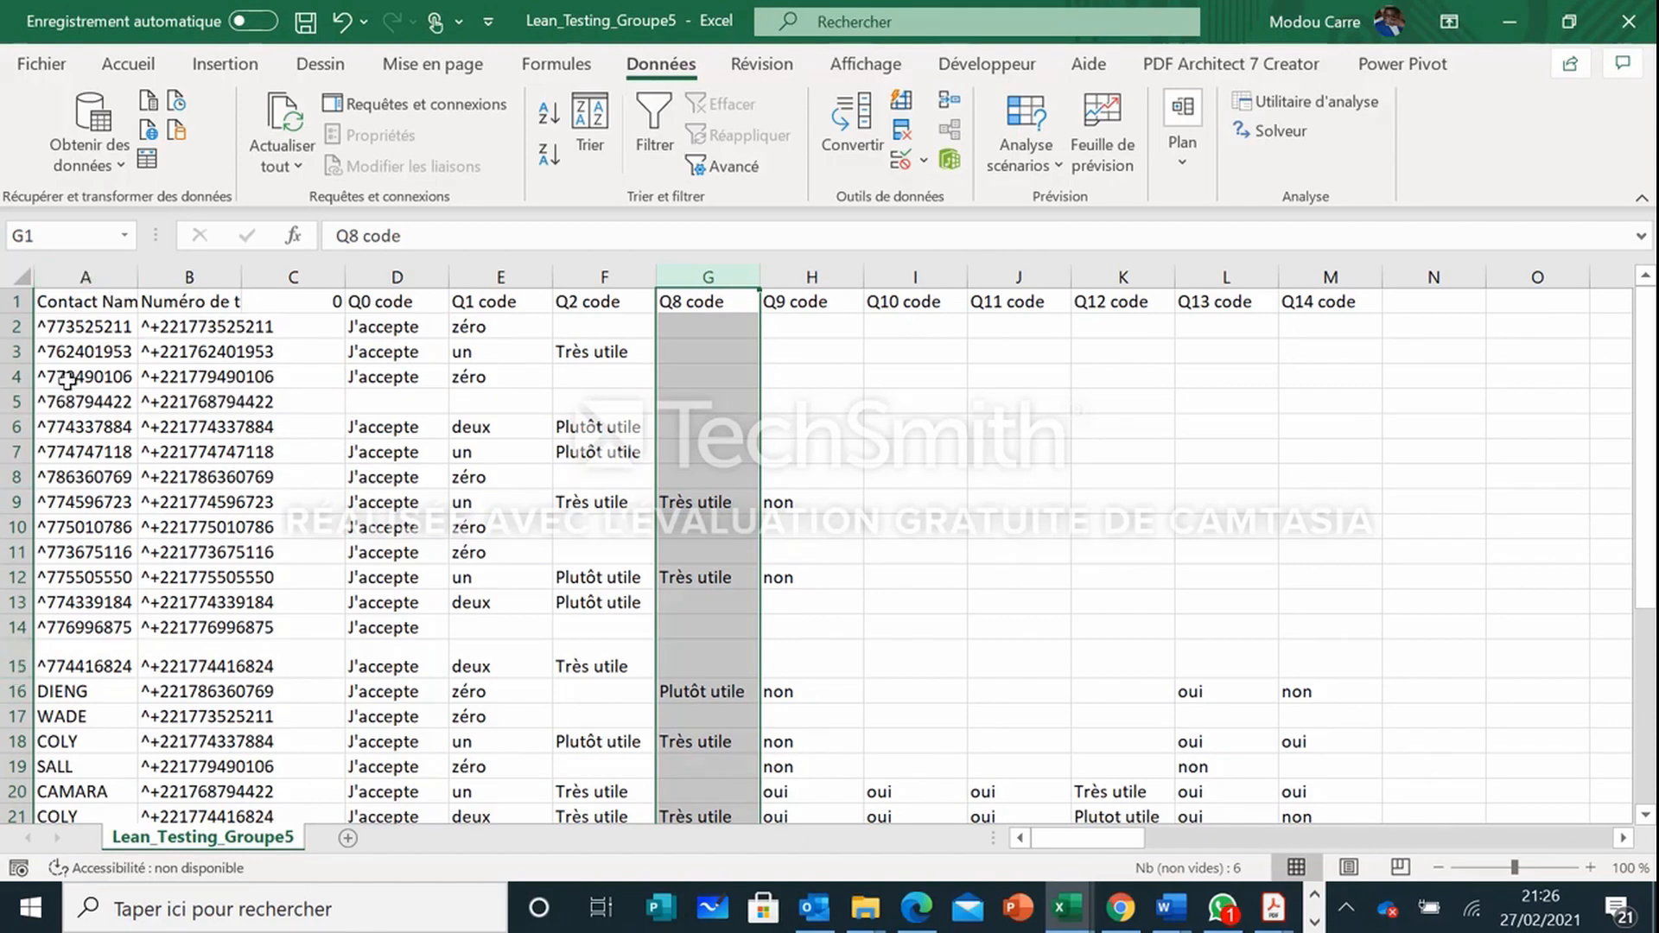
Step: Delete the Q10 code and Q11 code columns, keeping Q8 code and Q9 code
click(85, 272)
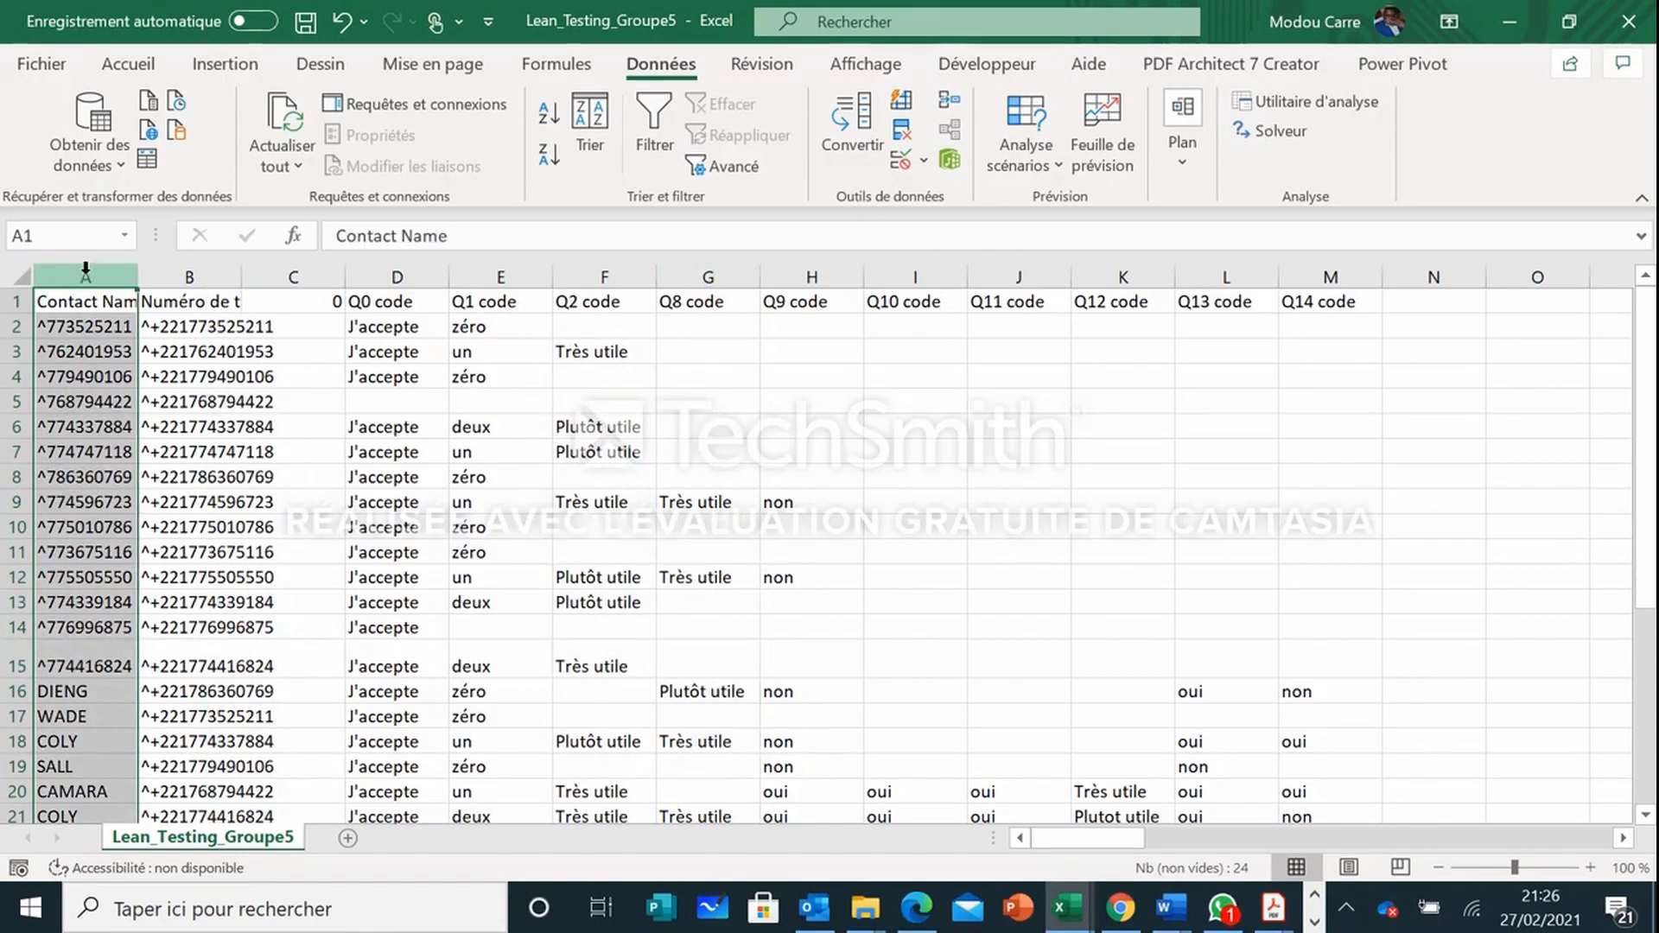
click(718, 273)
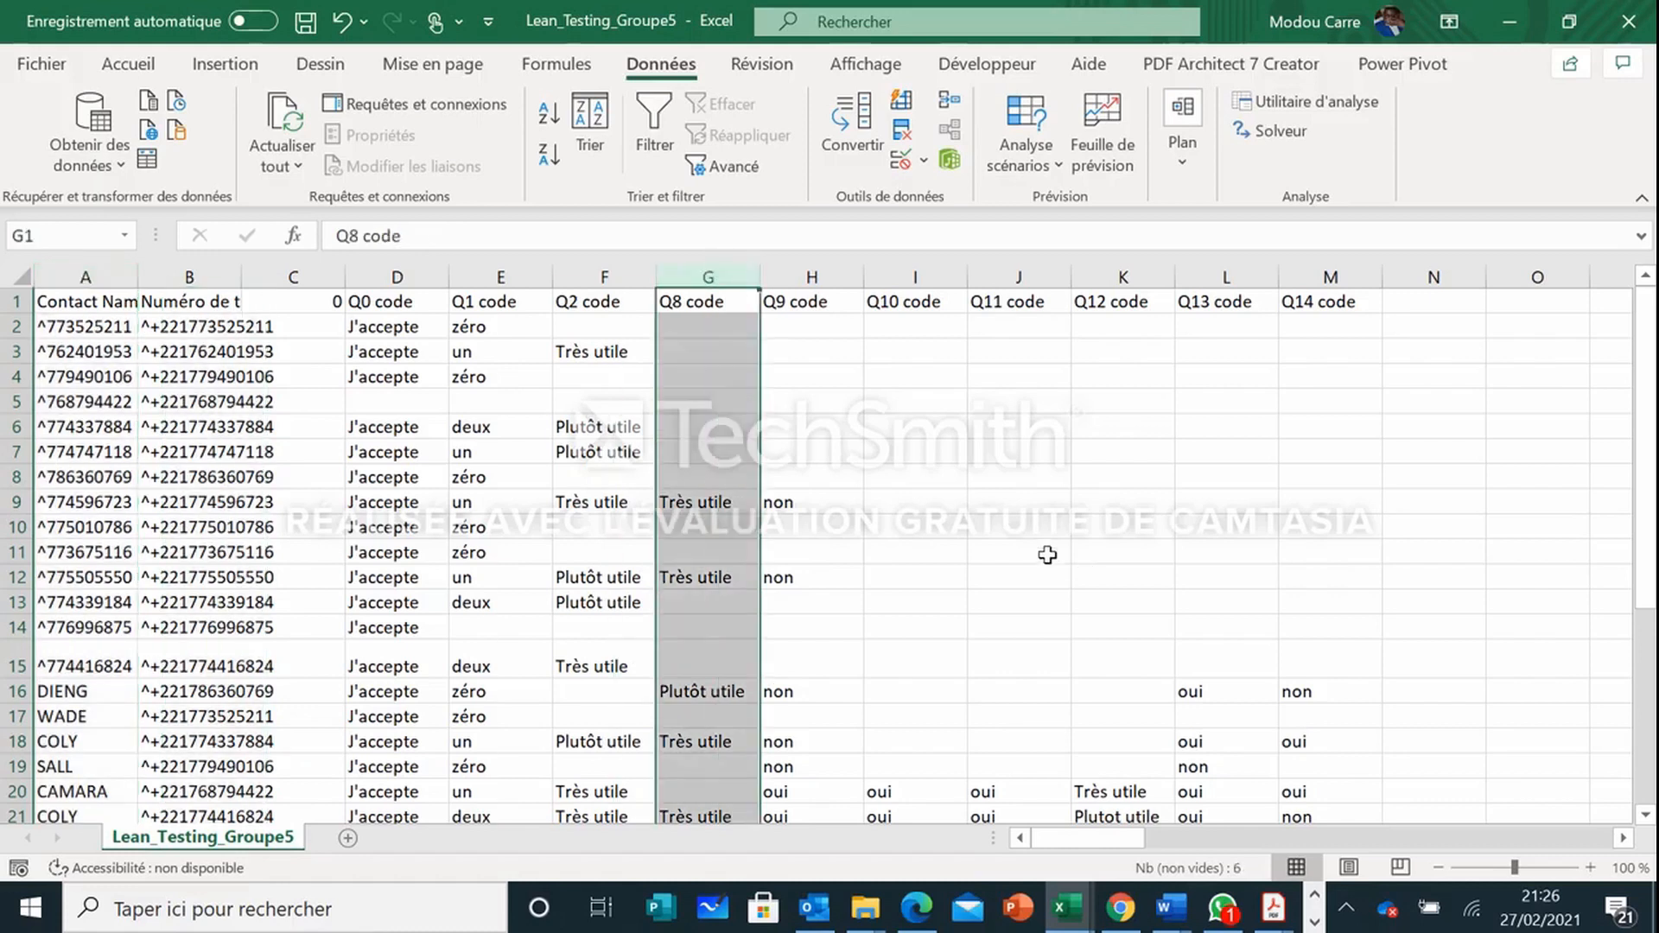
click(803, 273)
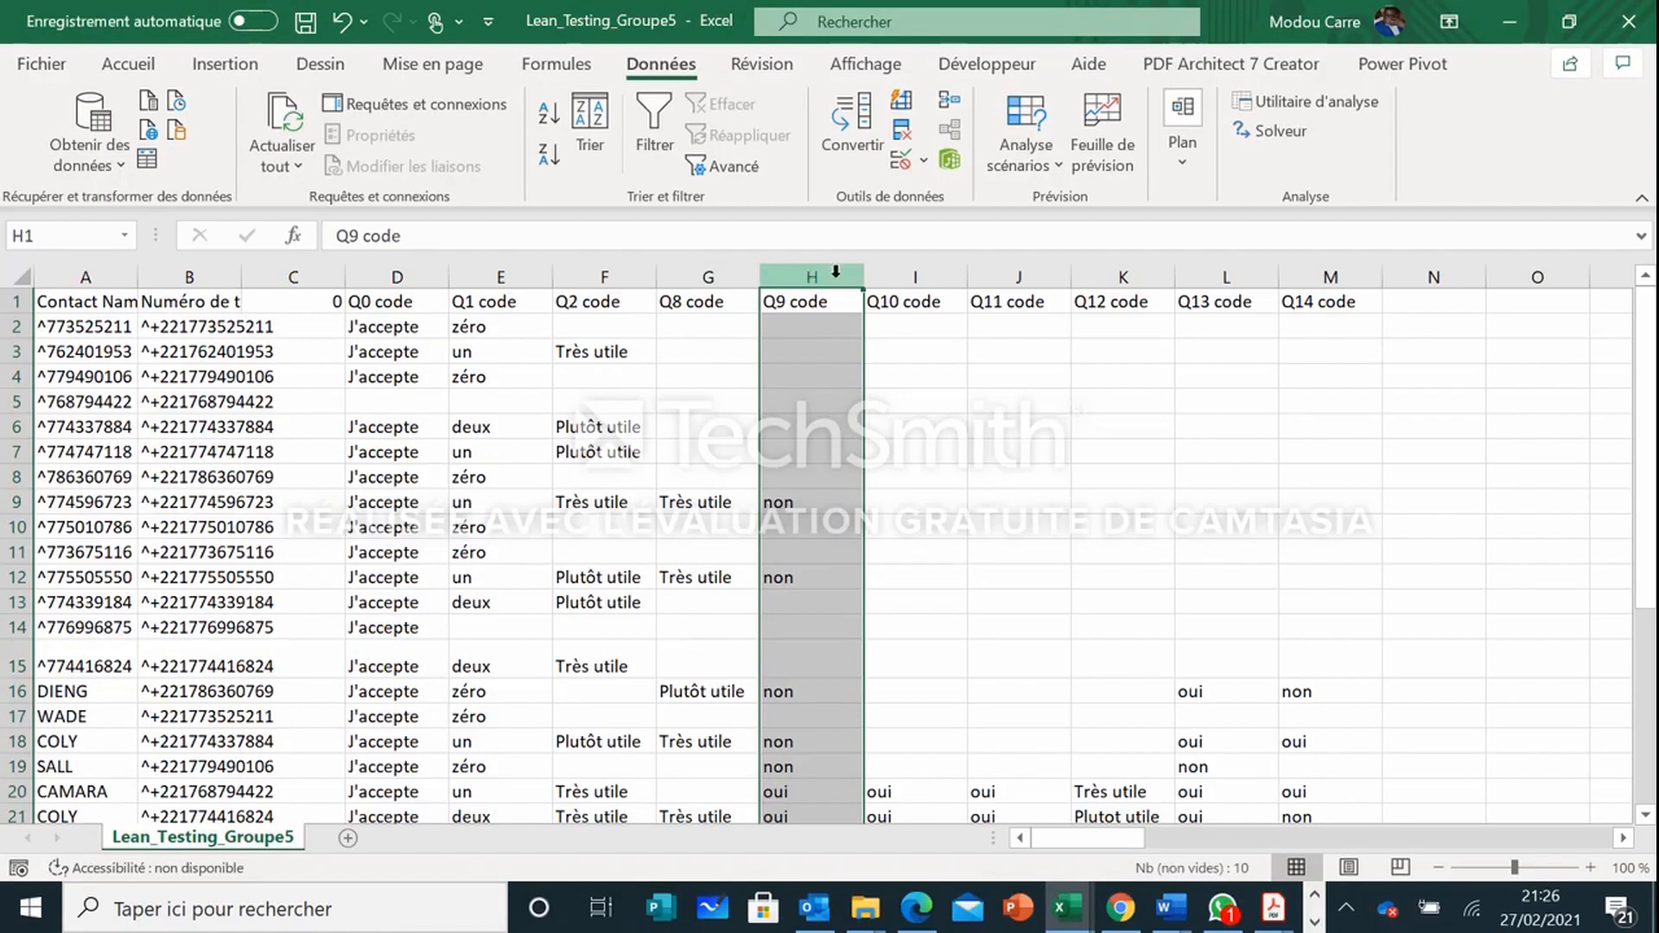
click(919, 273)
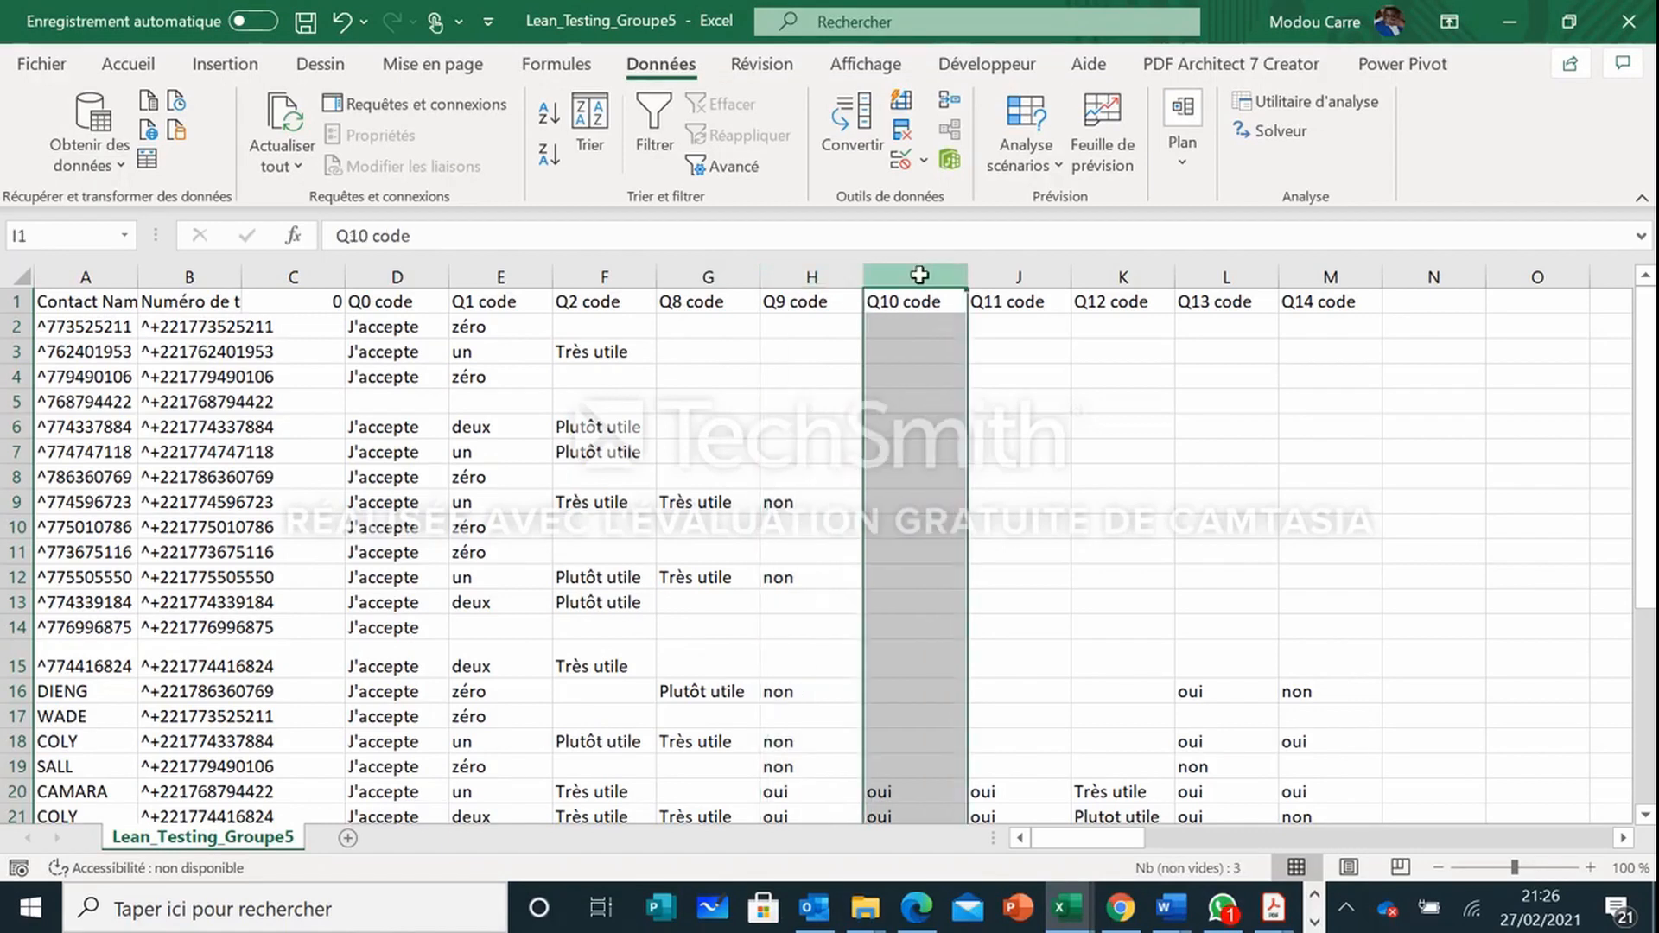
right_click(919, 271)
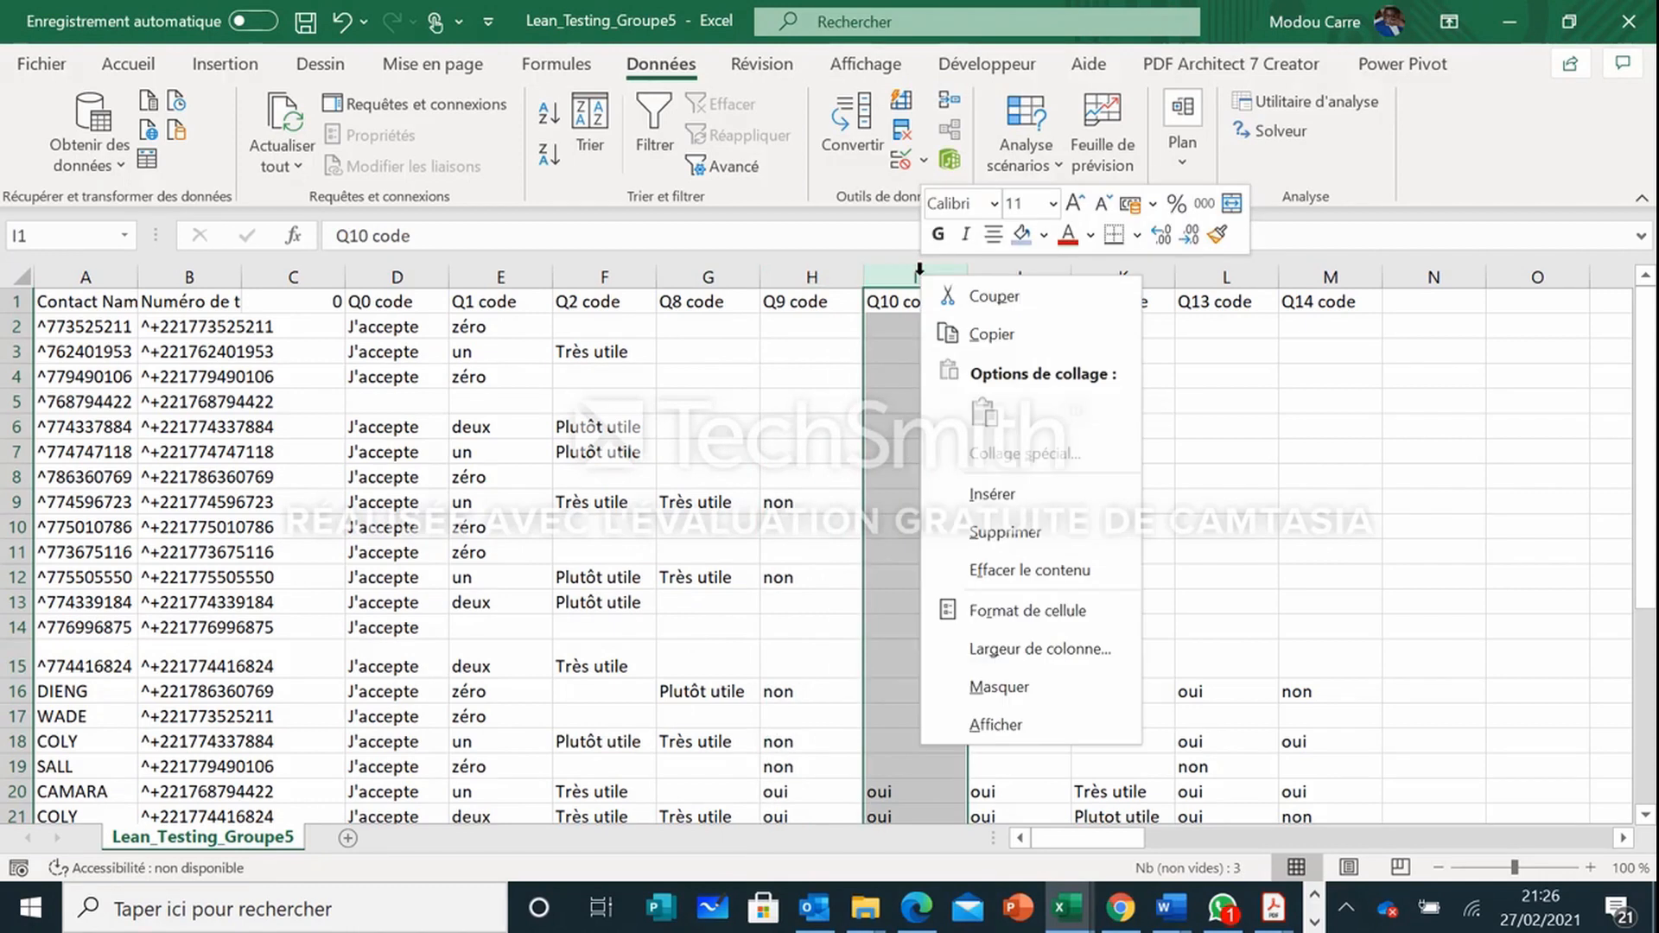
click(990, 530)
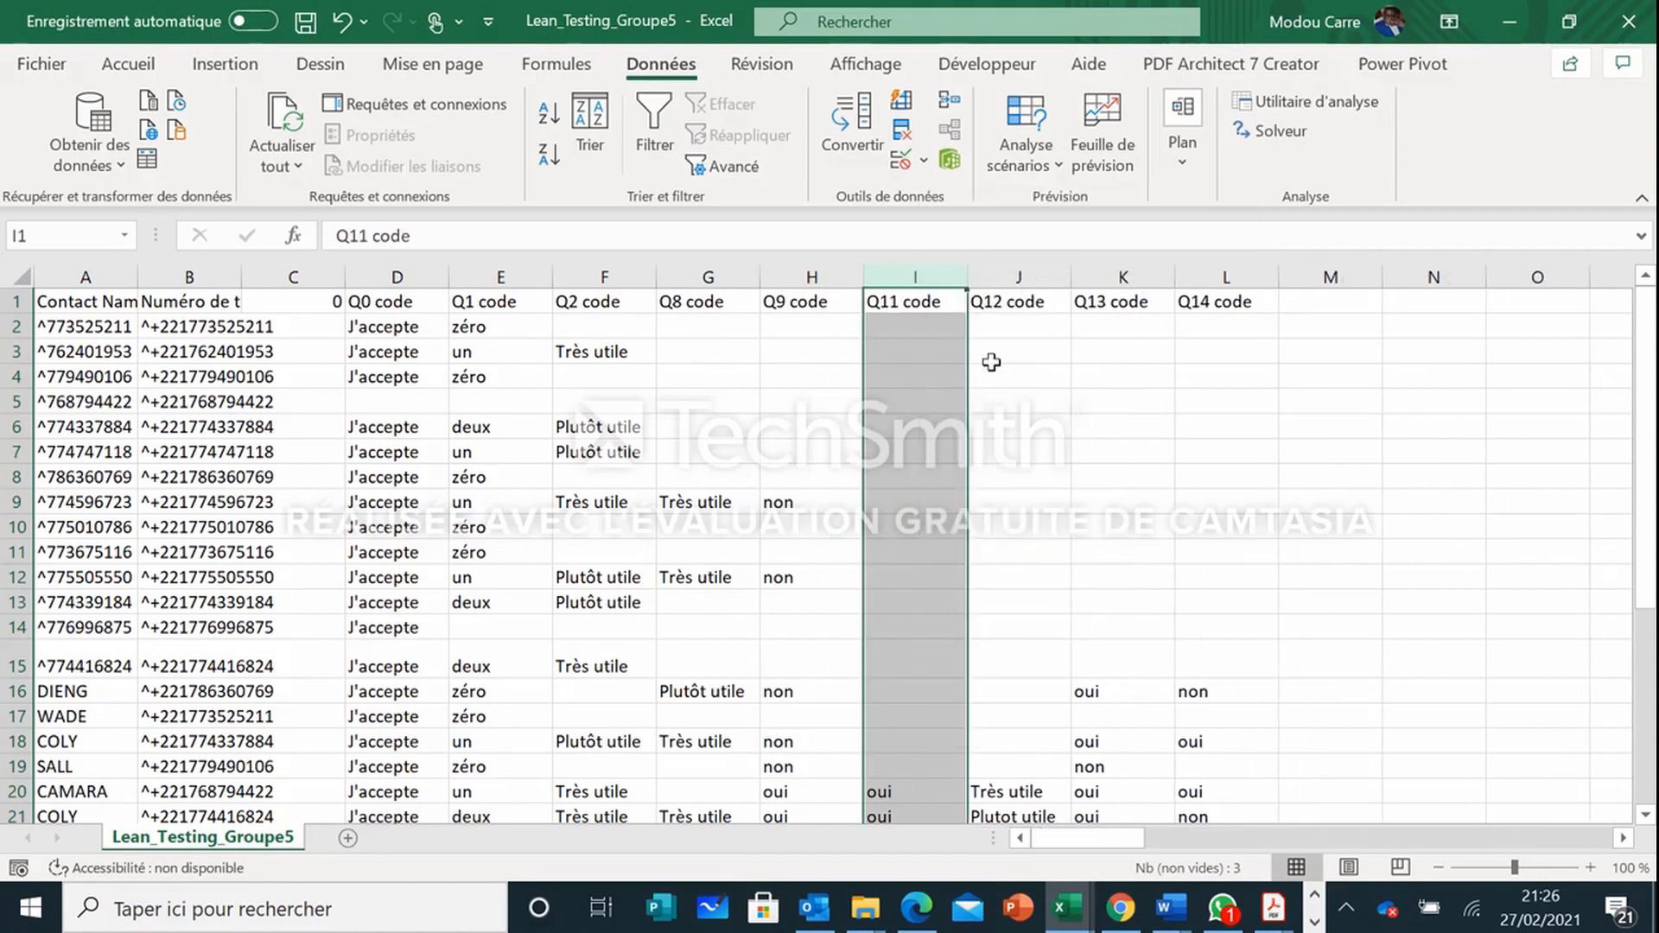
right_click(930, 274)
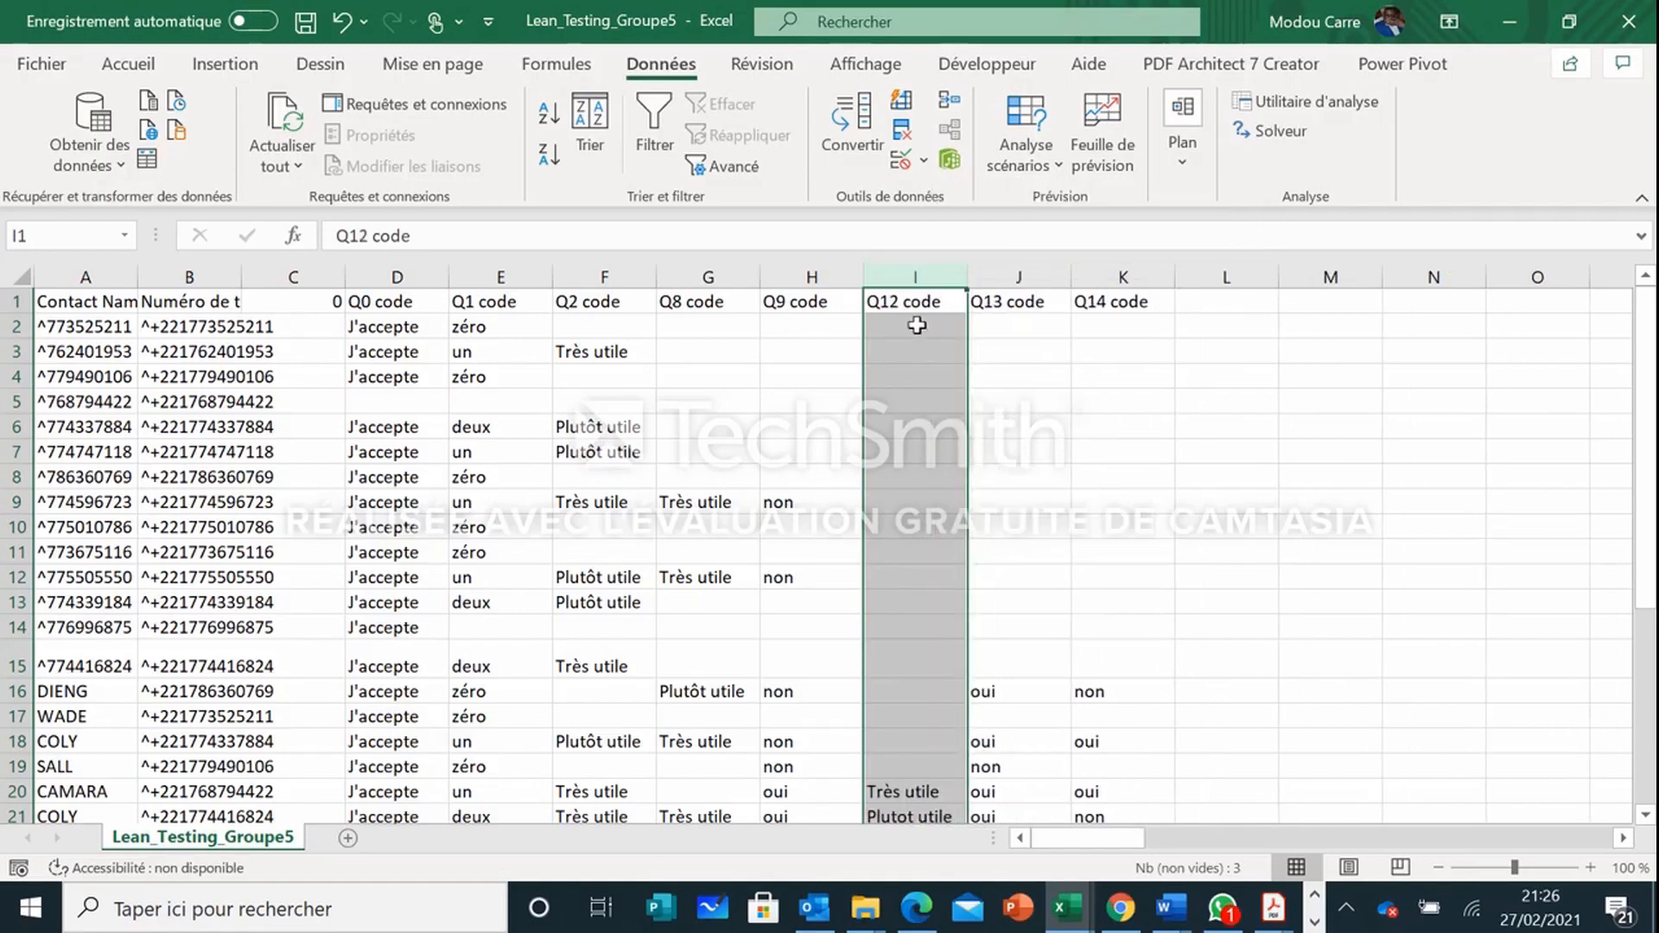
Step: Check the answers in the Q12 code column down to the last row and delete that column
scroll(901, 432, down, 2)
scroll(901, 431, up, 2)
right_click(908, 277)
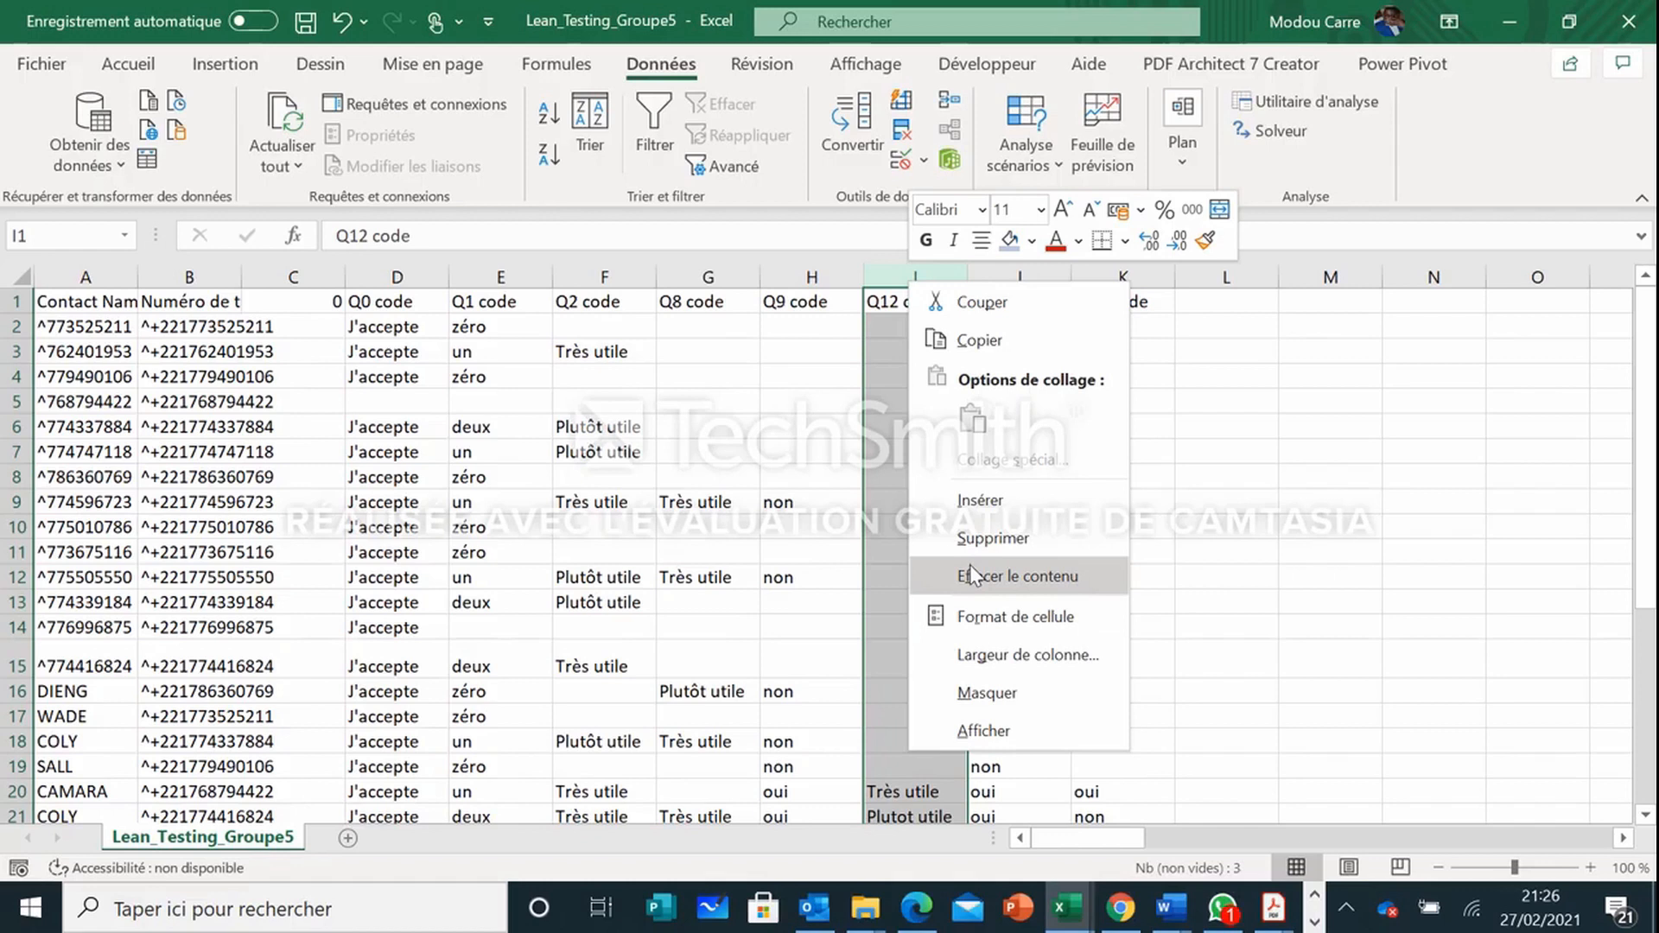
click(985, 539)
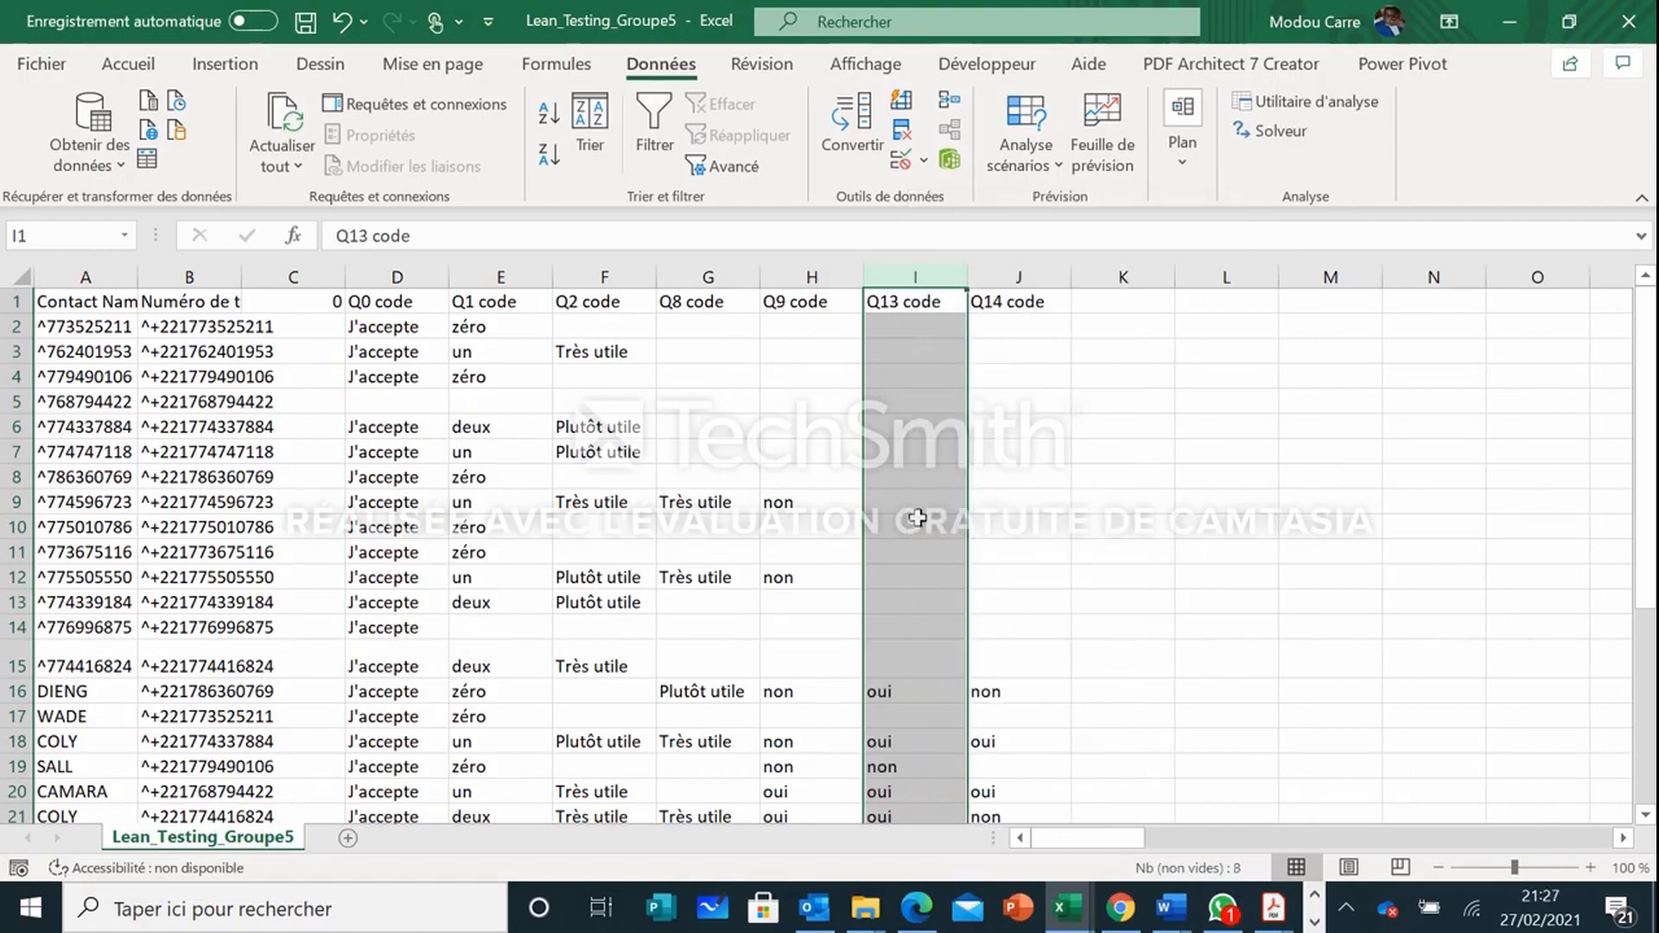
Step: Check the Q13 code answers, keep that column, and delete the Q14 code column
scroll(916, 517, down, 2)
scroll(918, 519, up, 2)
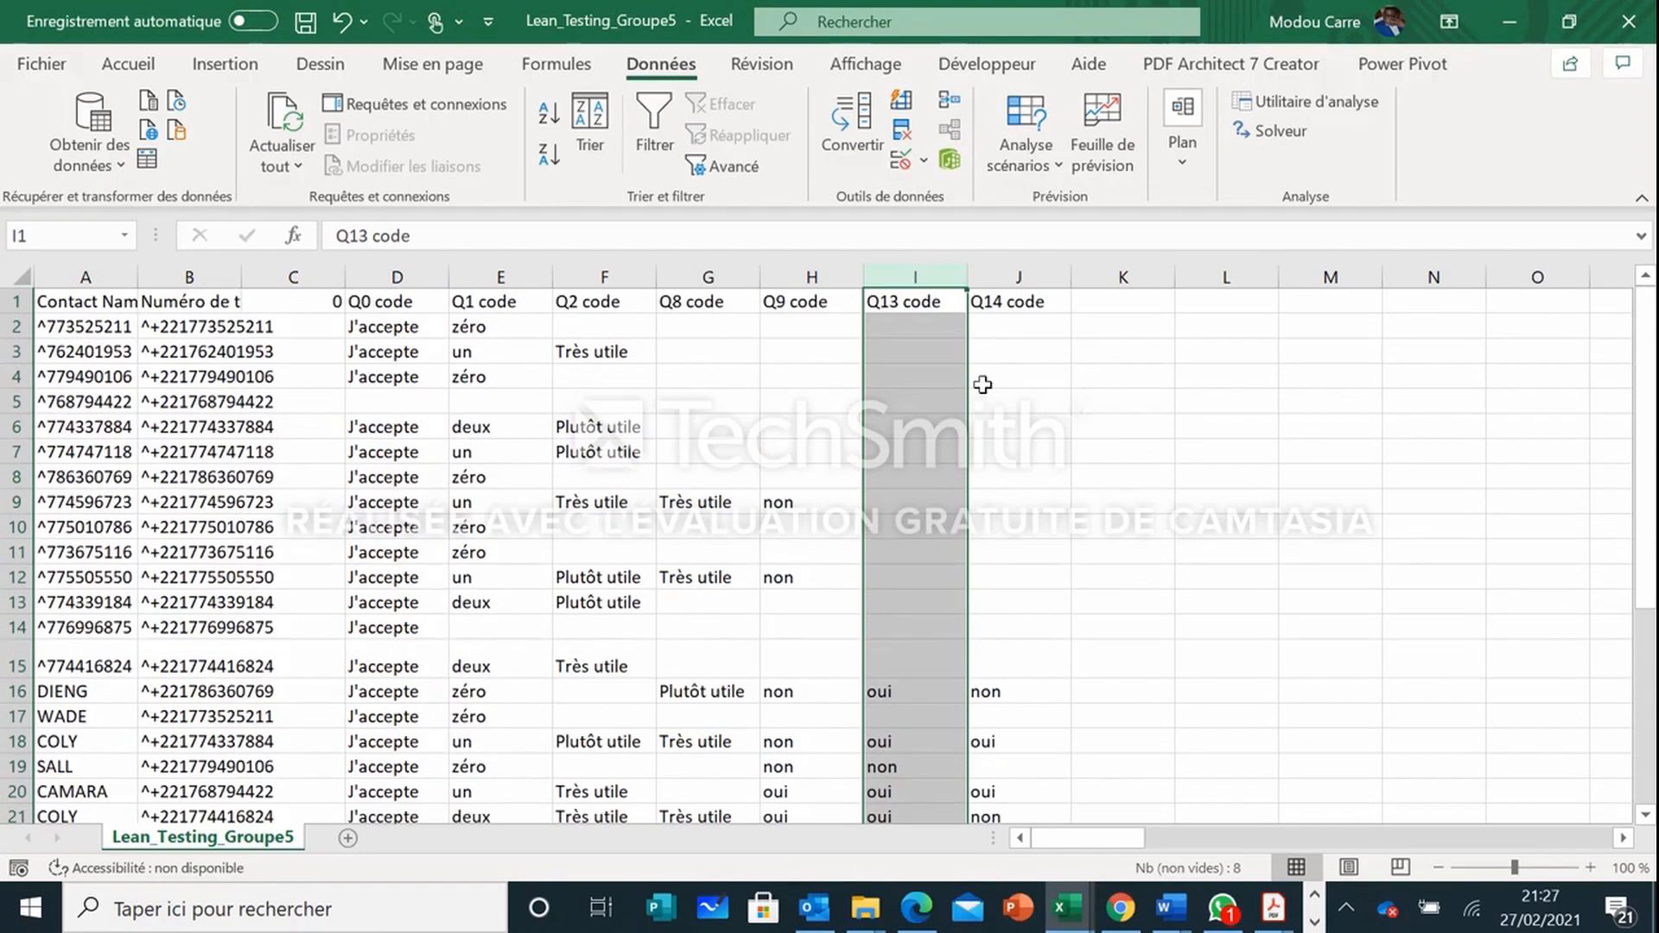
click(1020, 276)
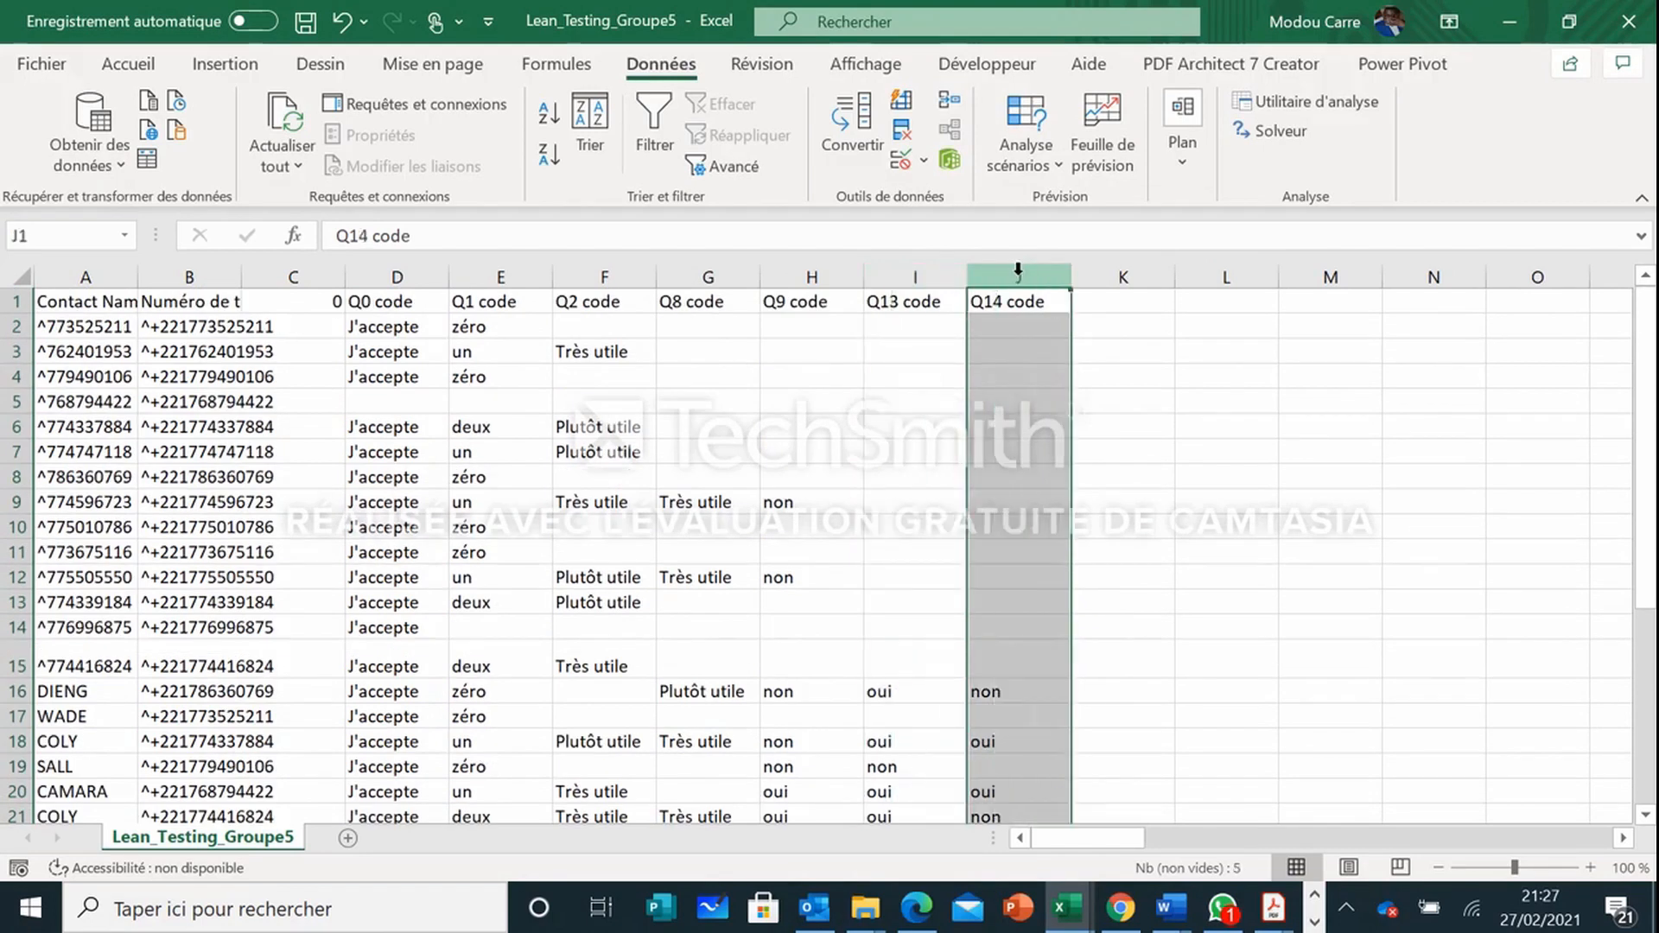
right_click(1011, 275)
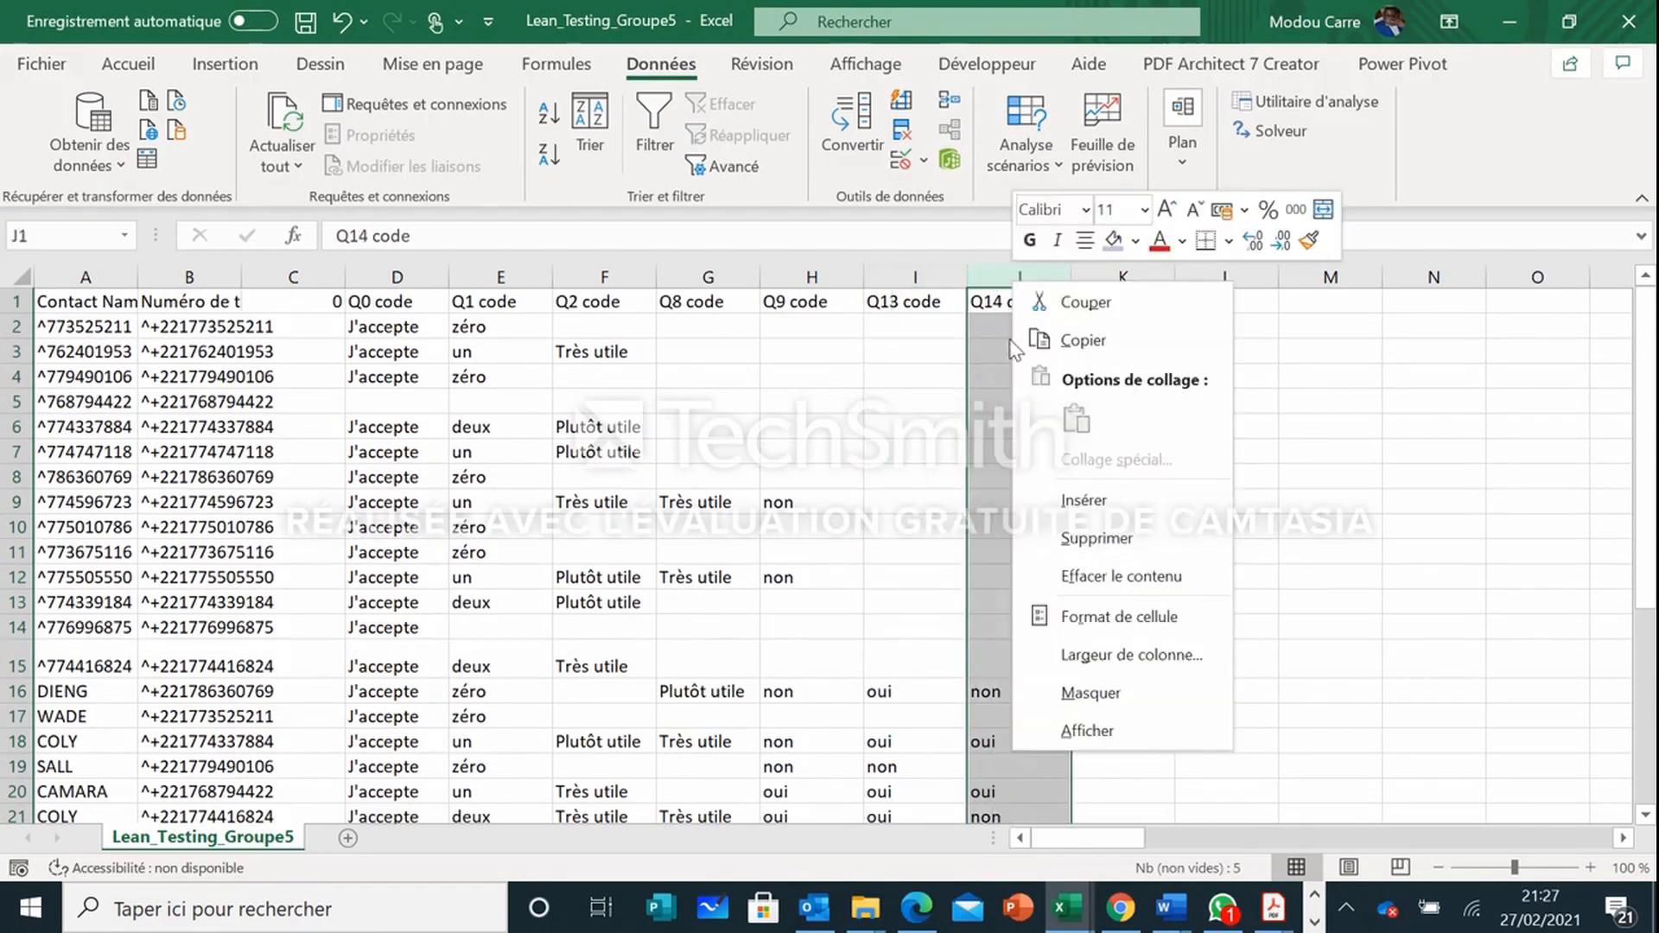
click(1087, 553)
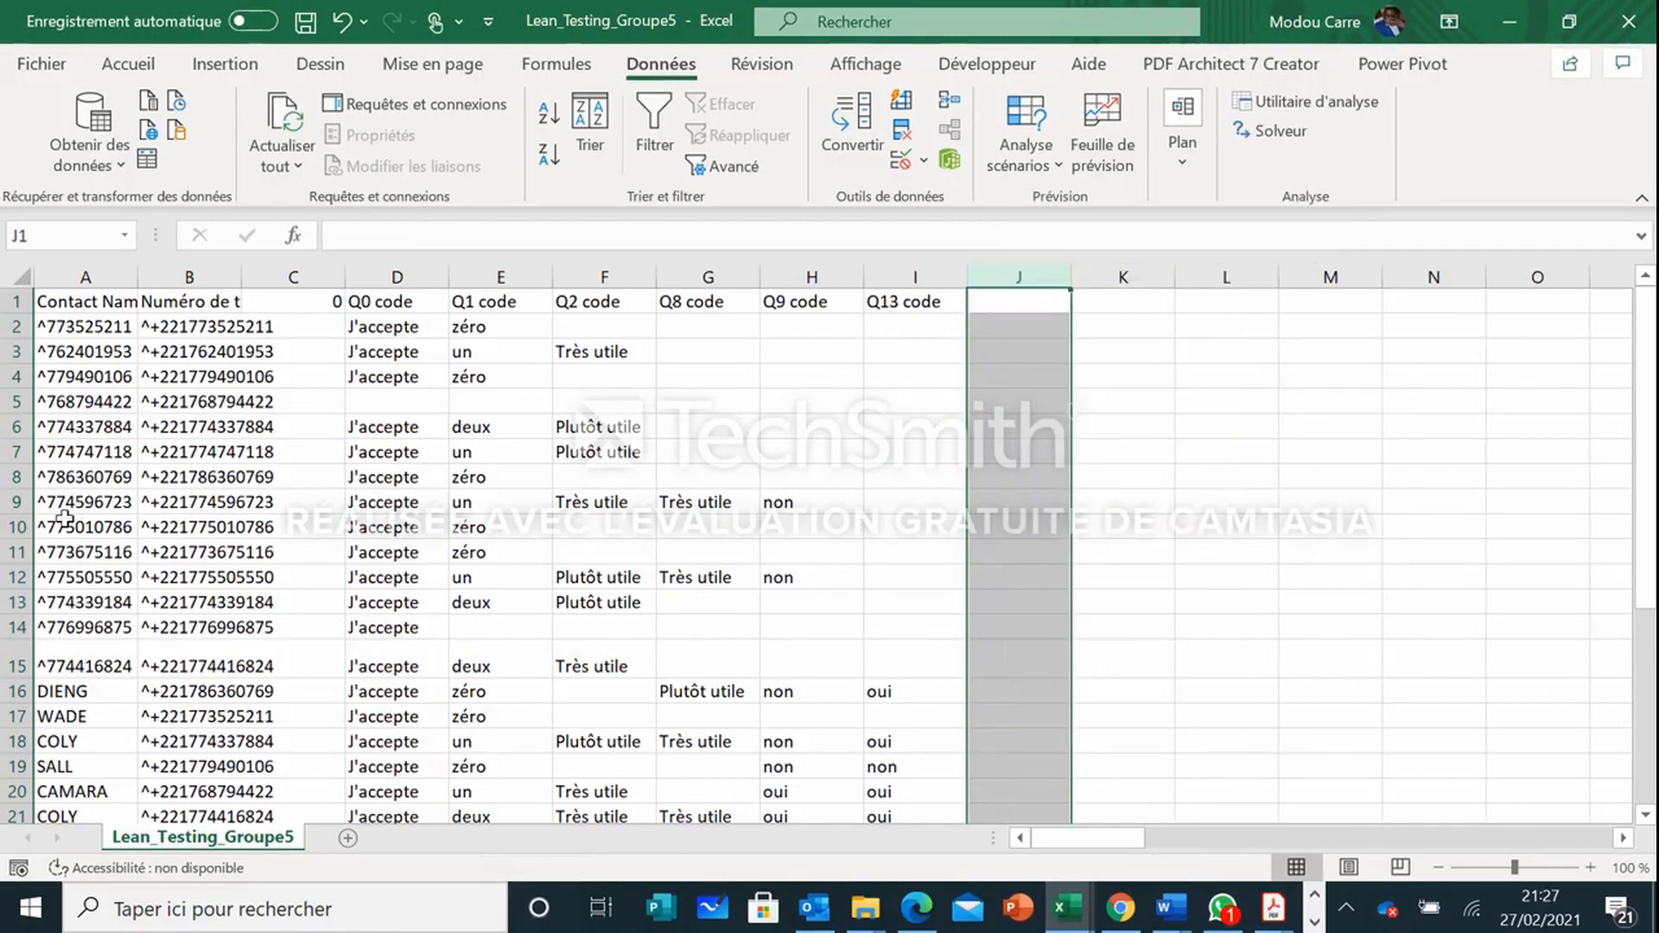
Step: Delete row 5, the response that has a phone number but no answers
click(21, 401)
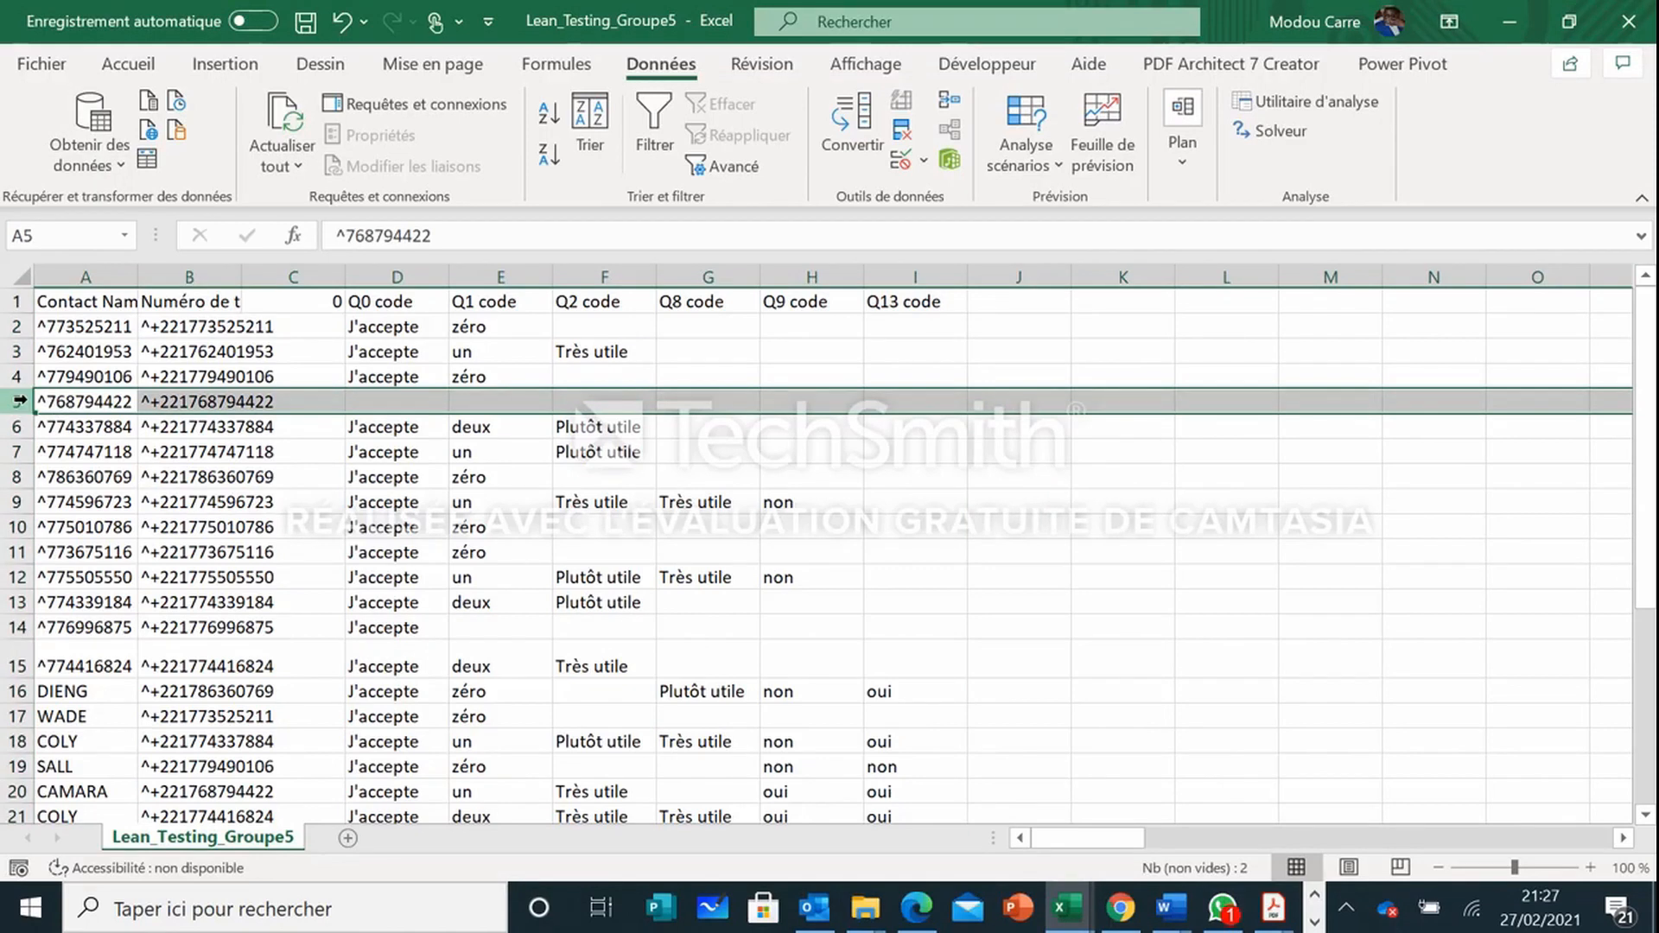
right_click(21, 401)
click(144, 657)
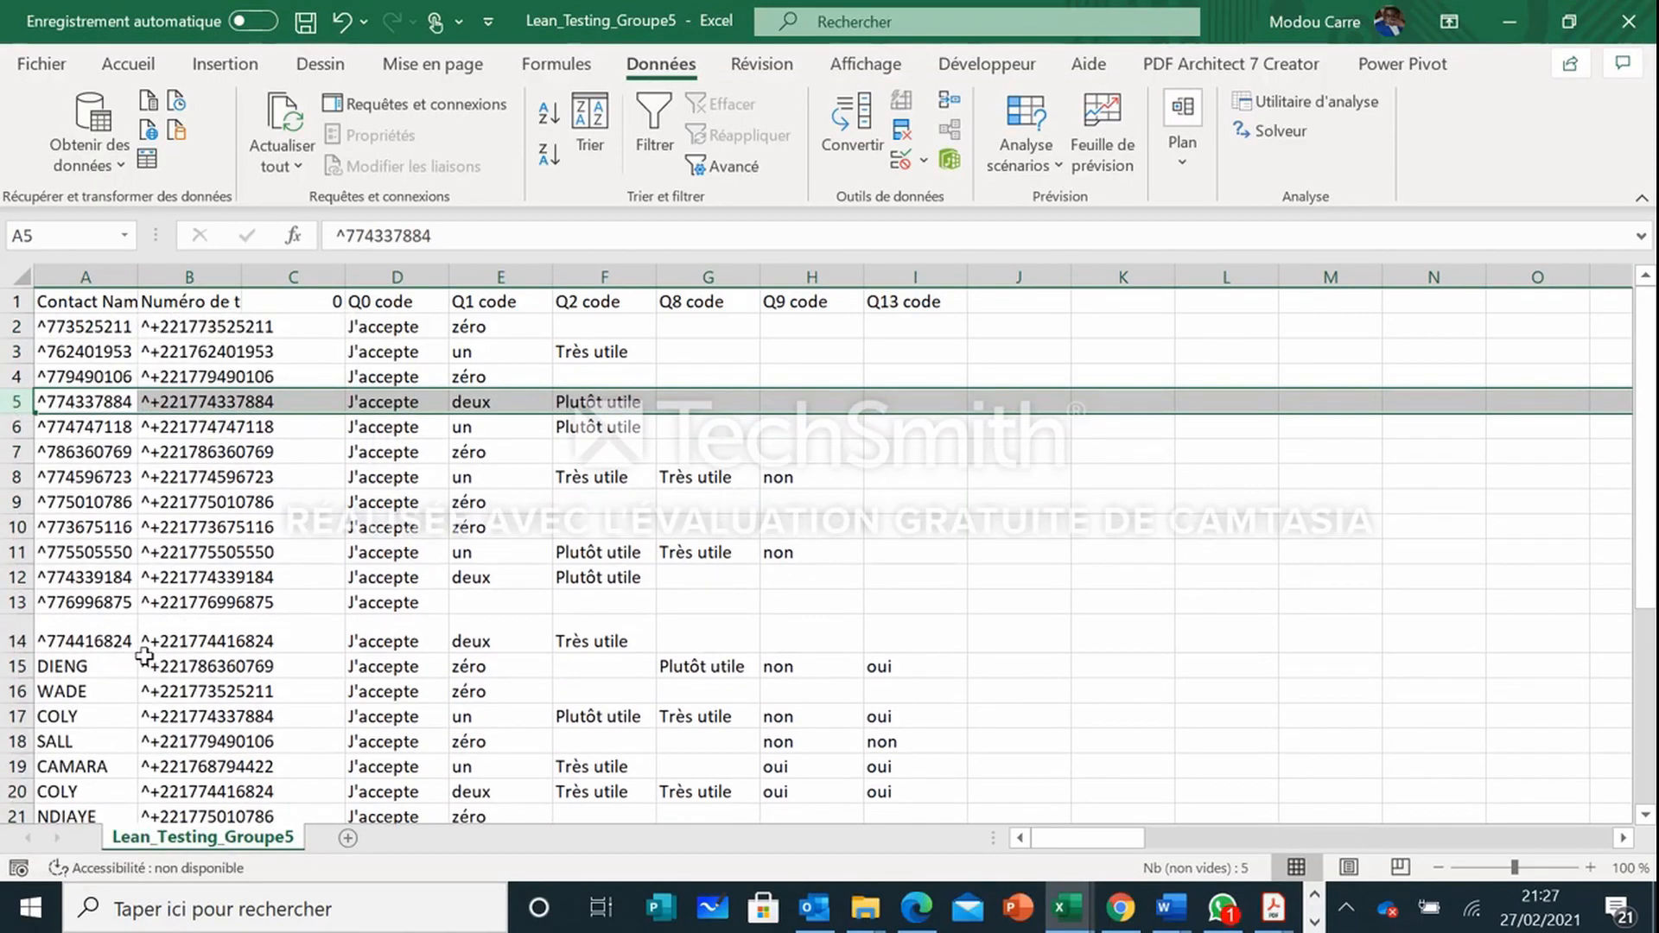
Step: Autofit the height of the oversized row 14 so it matches the other rows
click(954, 499)
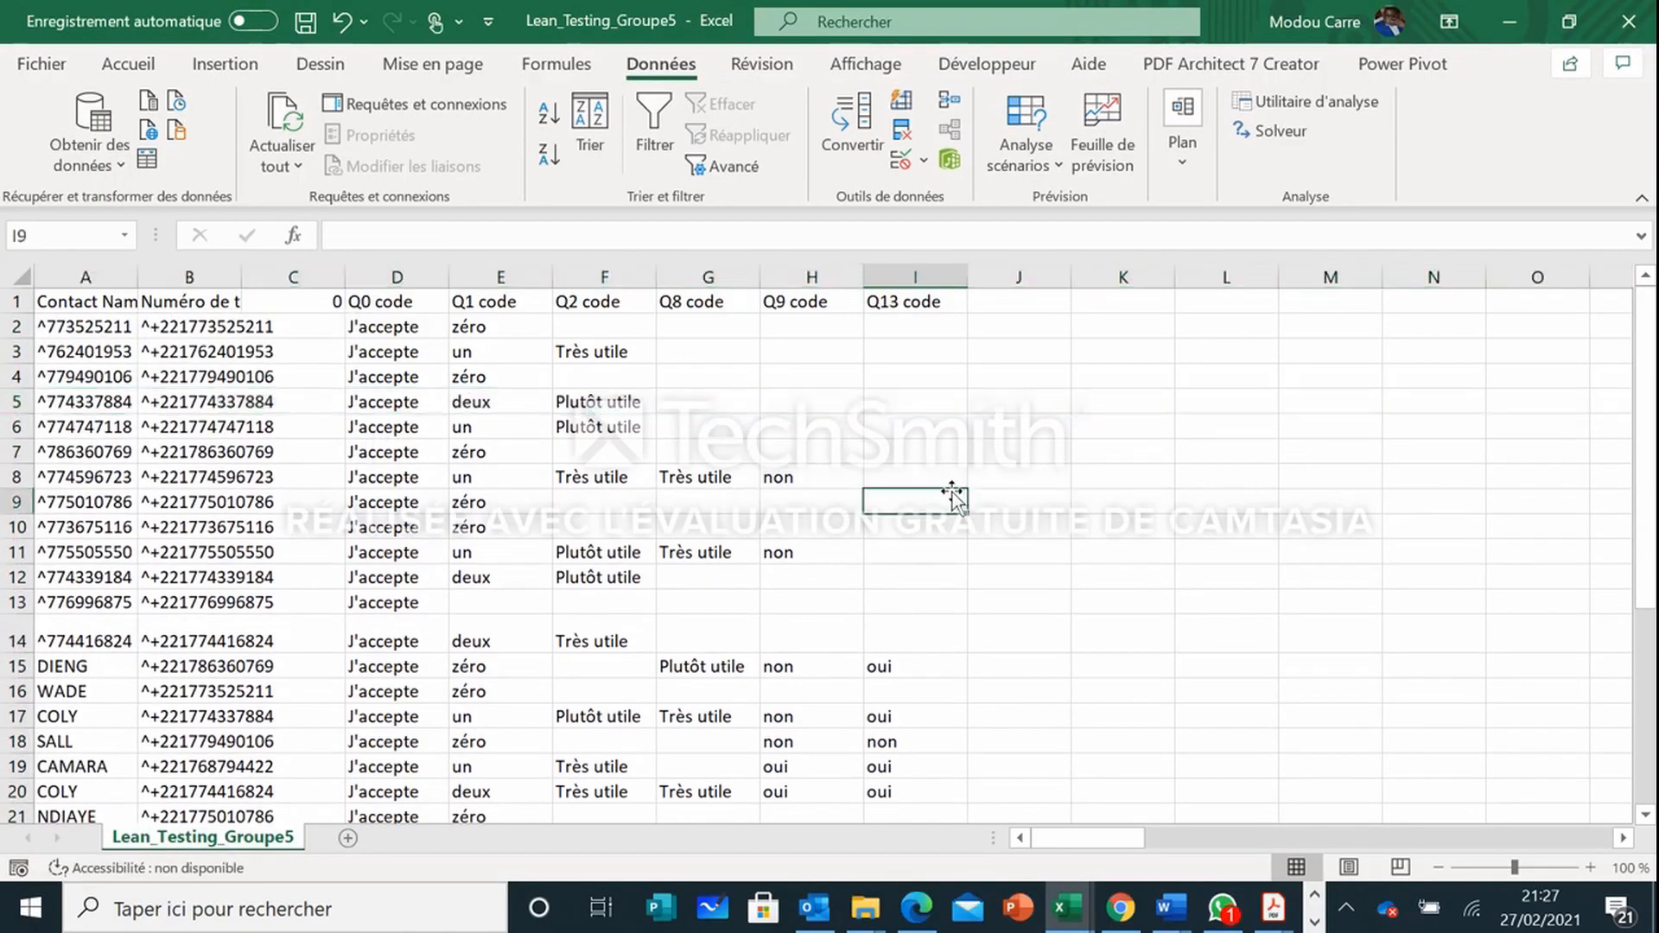
scroll(556, 522, down, 1)
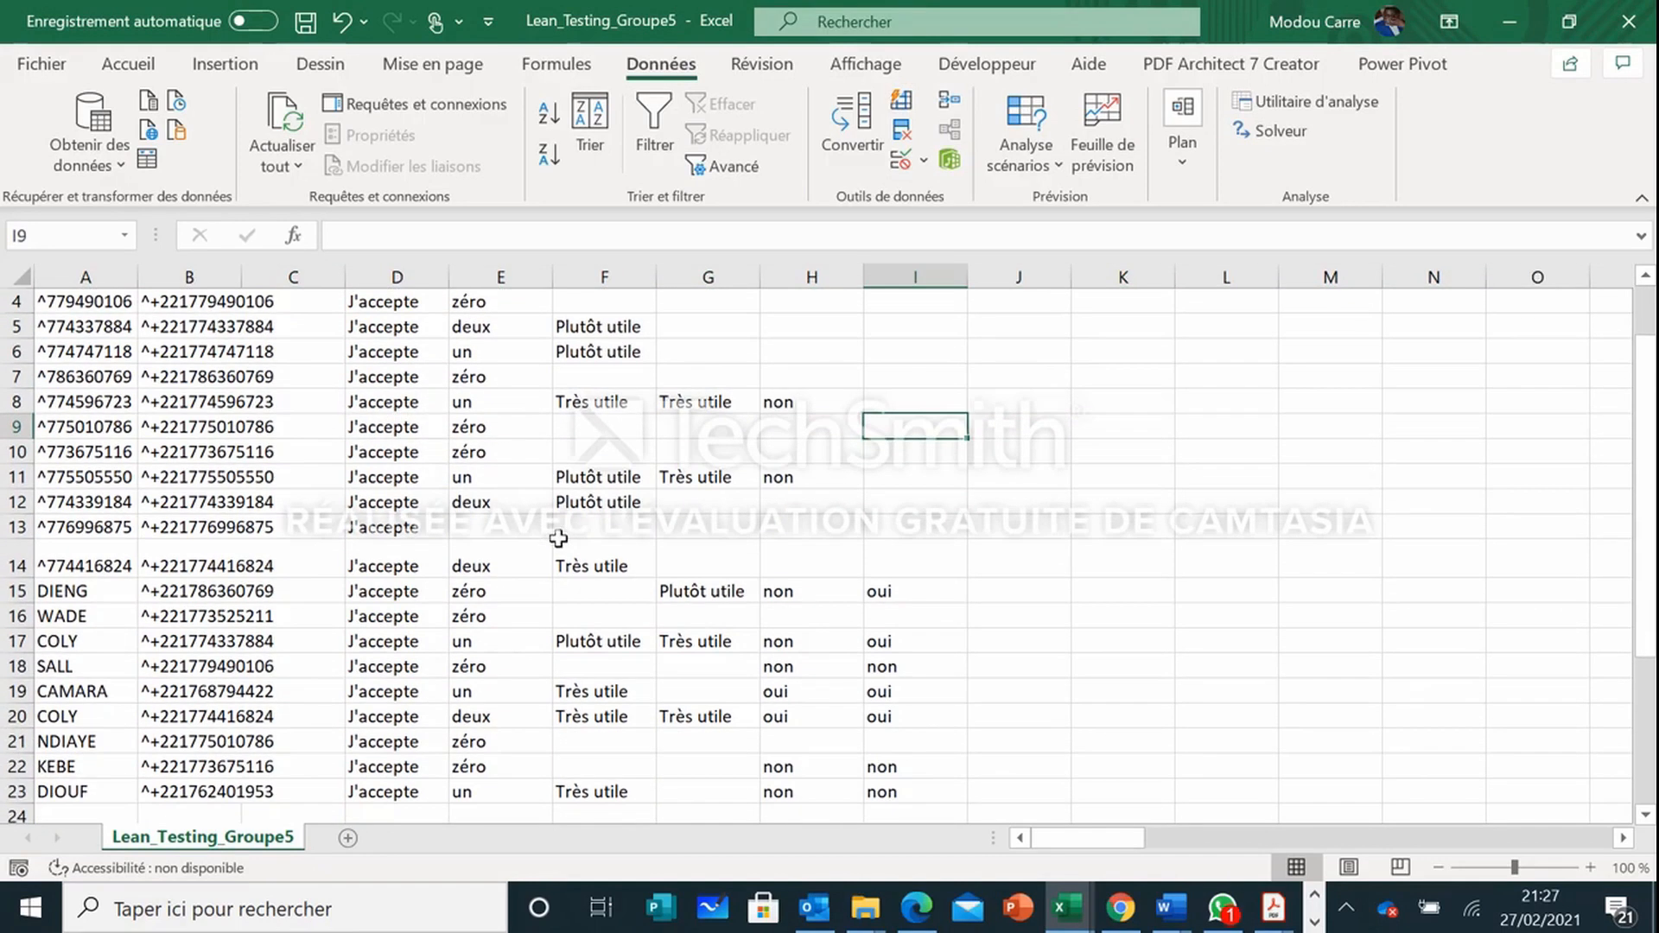
double_click(21, 578)
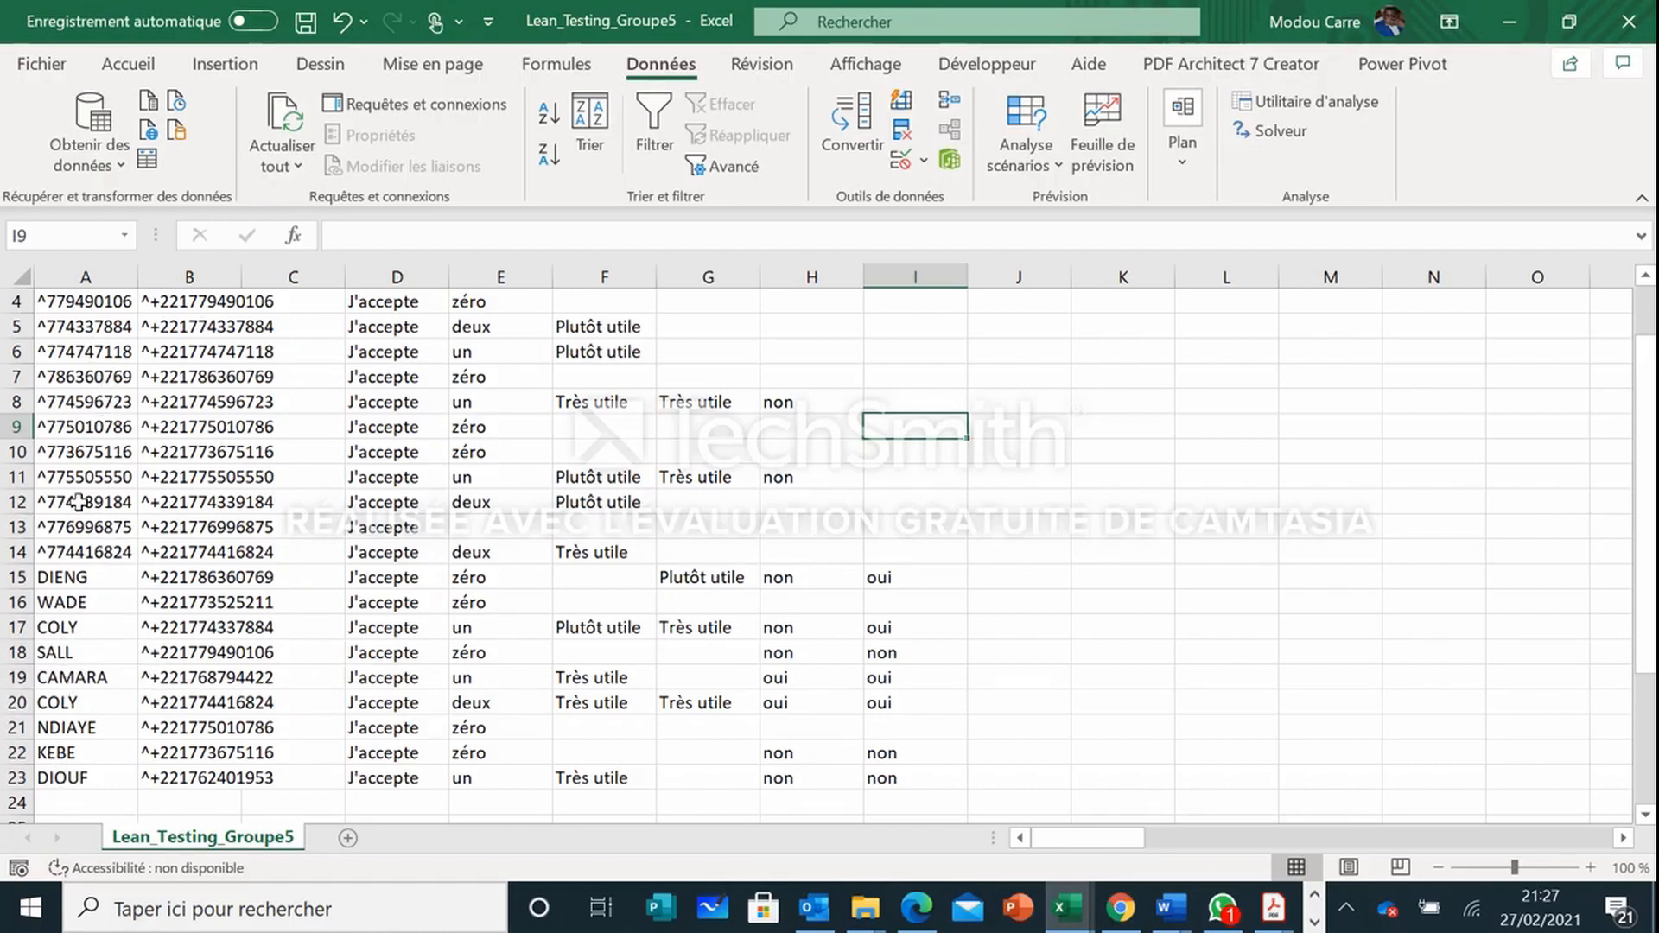
Step: Delete the Contact Name column, leaving the phone number column first
click(101, 268)
right_click(101, 267)
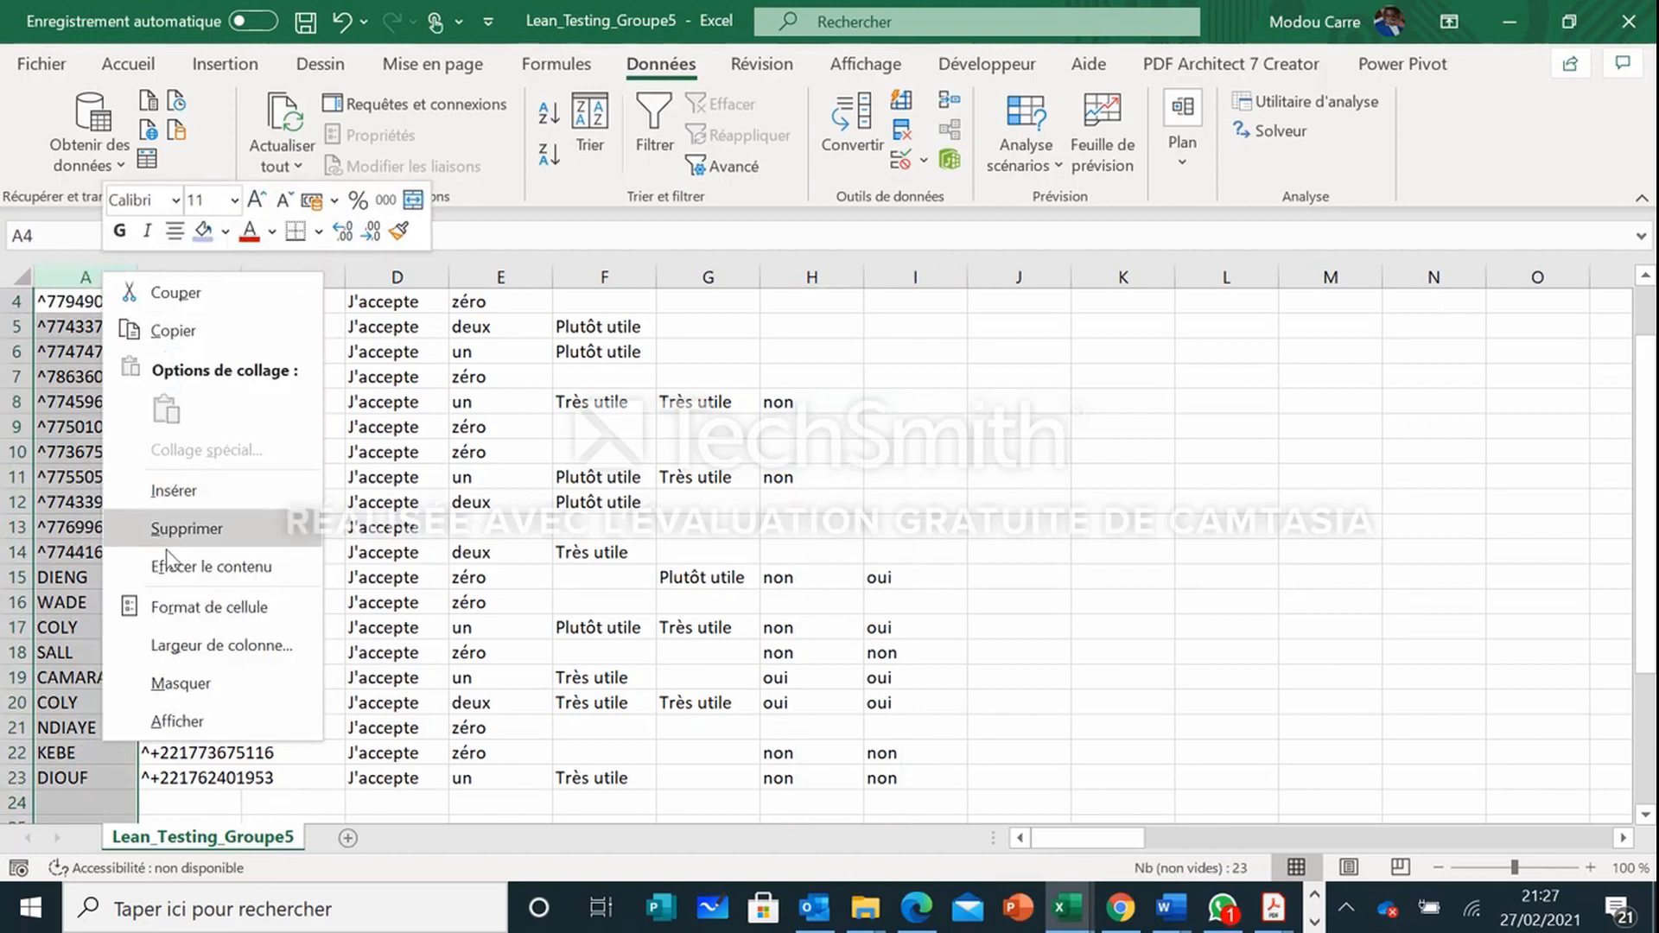
click(182, 529)
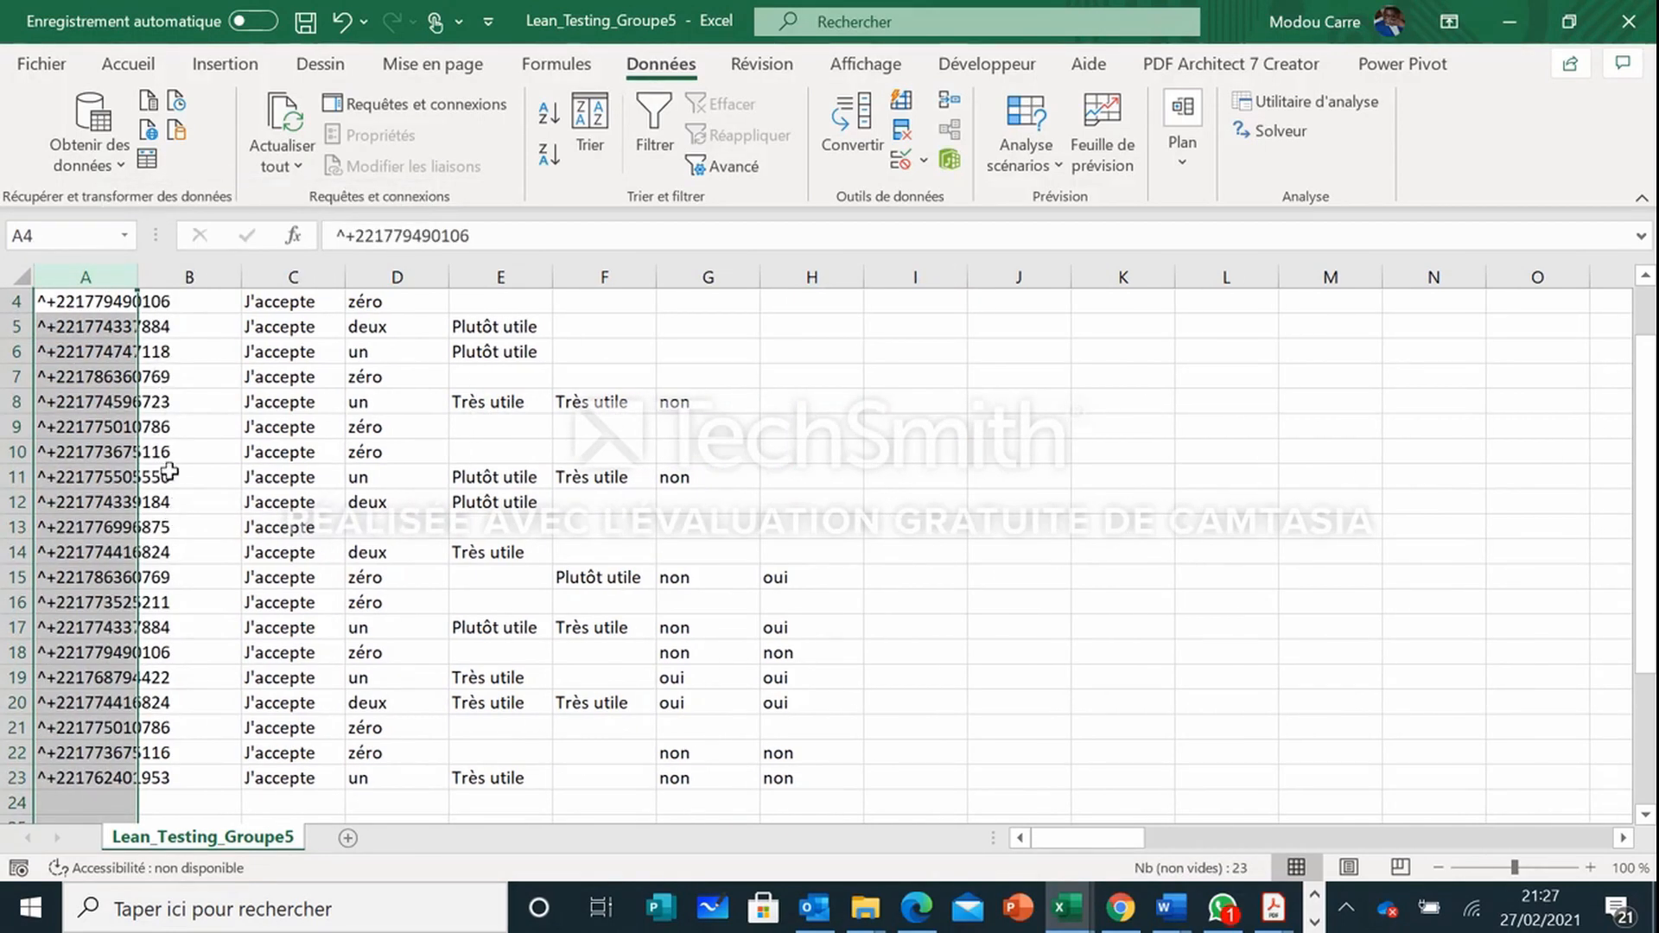
Step: Delete the blank column B between the phone numbers and the Q0 answers
click(174, 424)
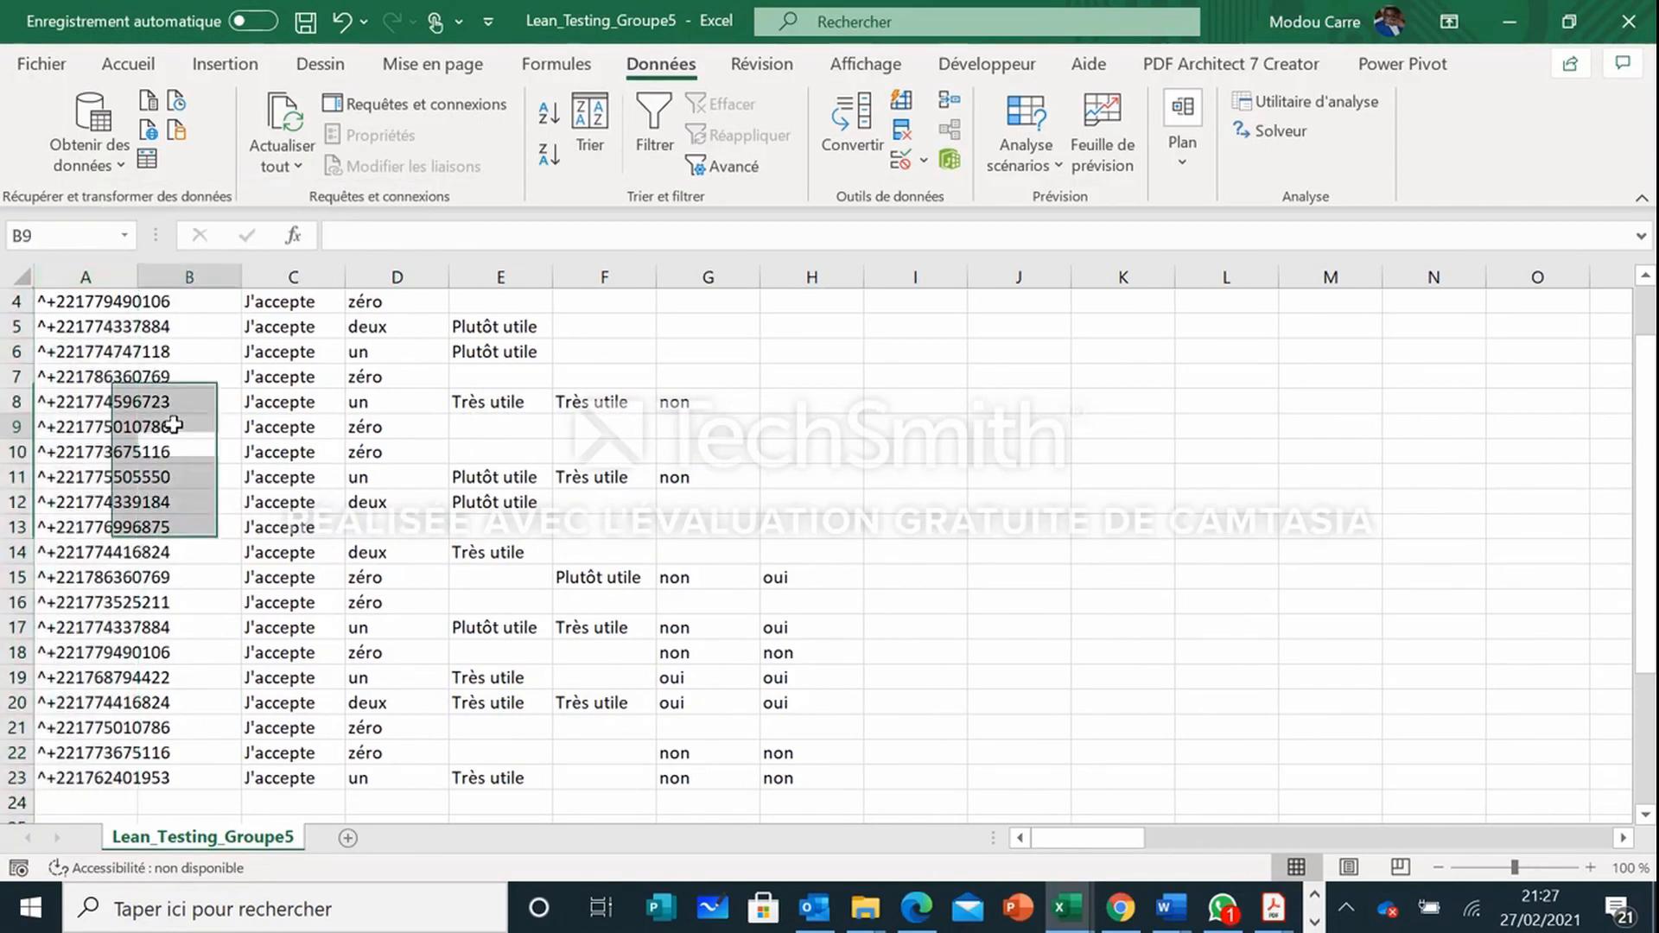
click(137, 300)
click(221, 259)
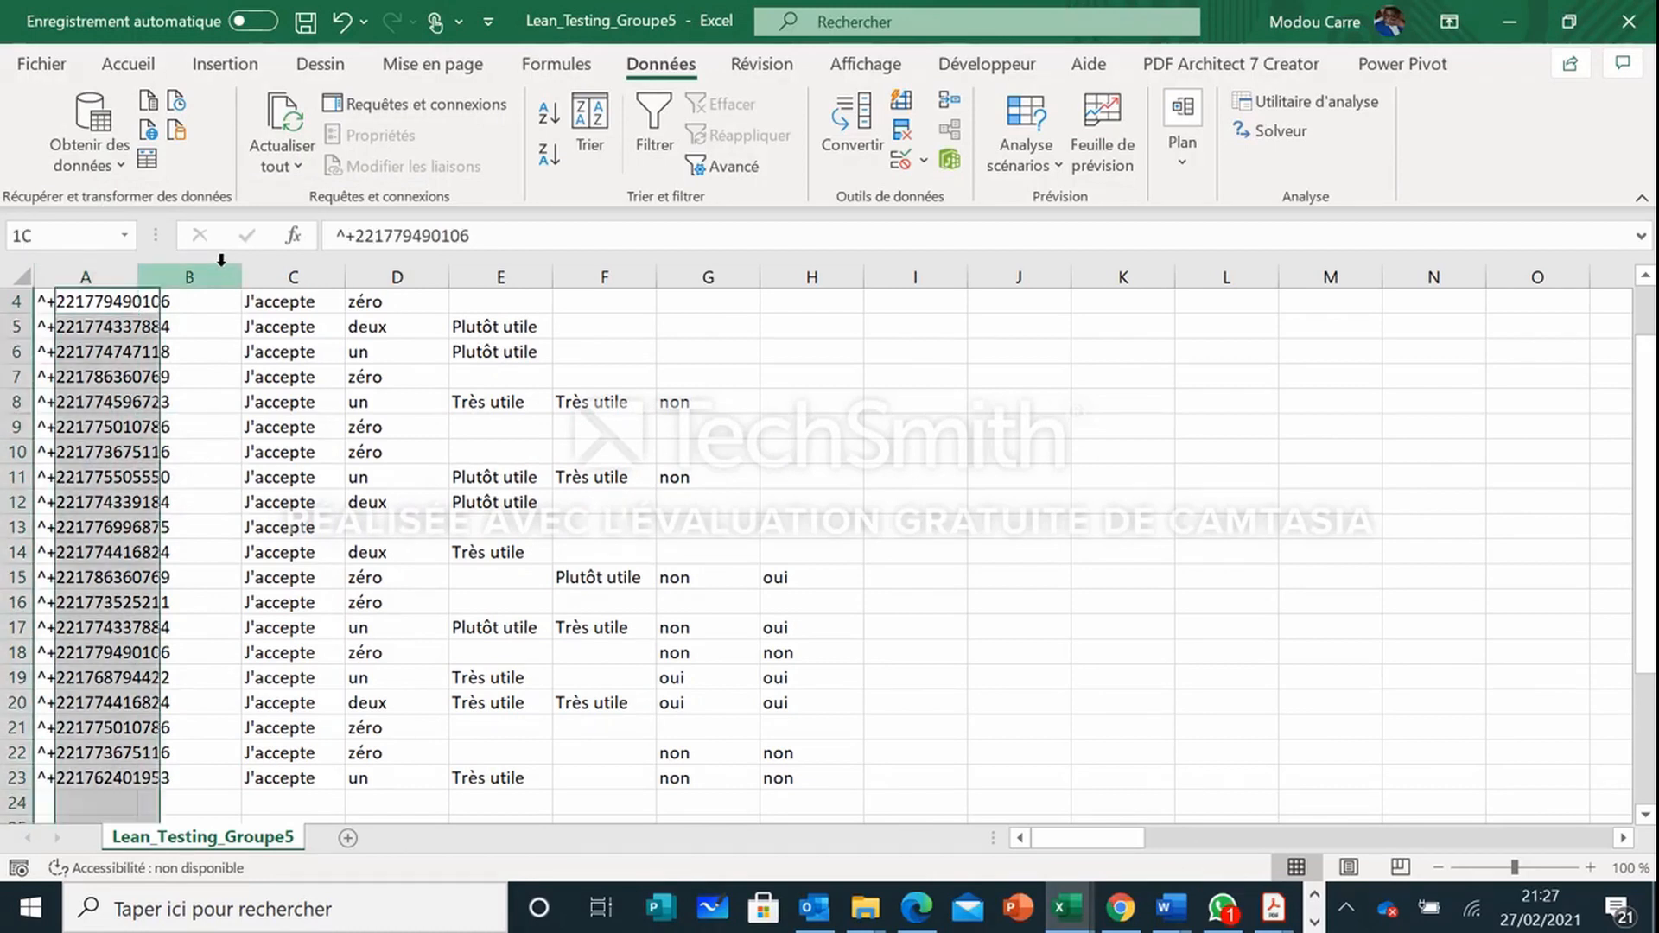
right_click(221, 259)
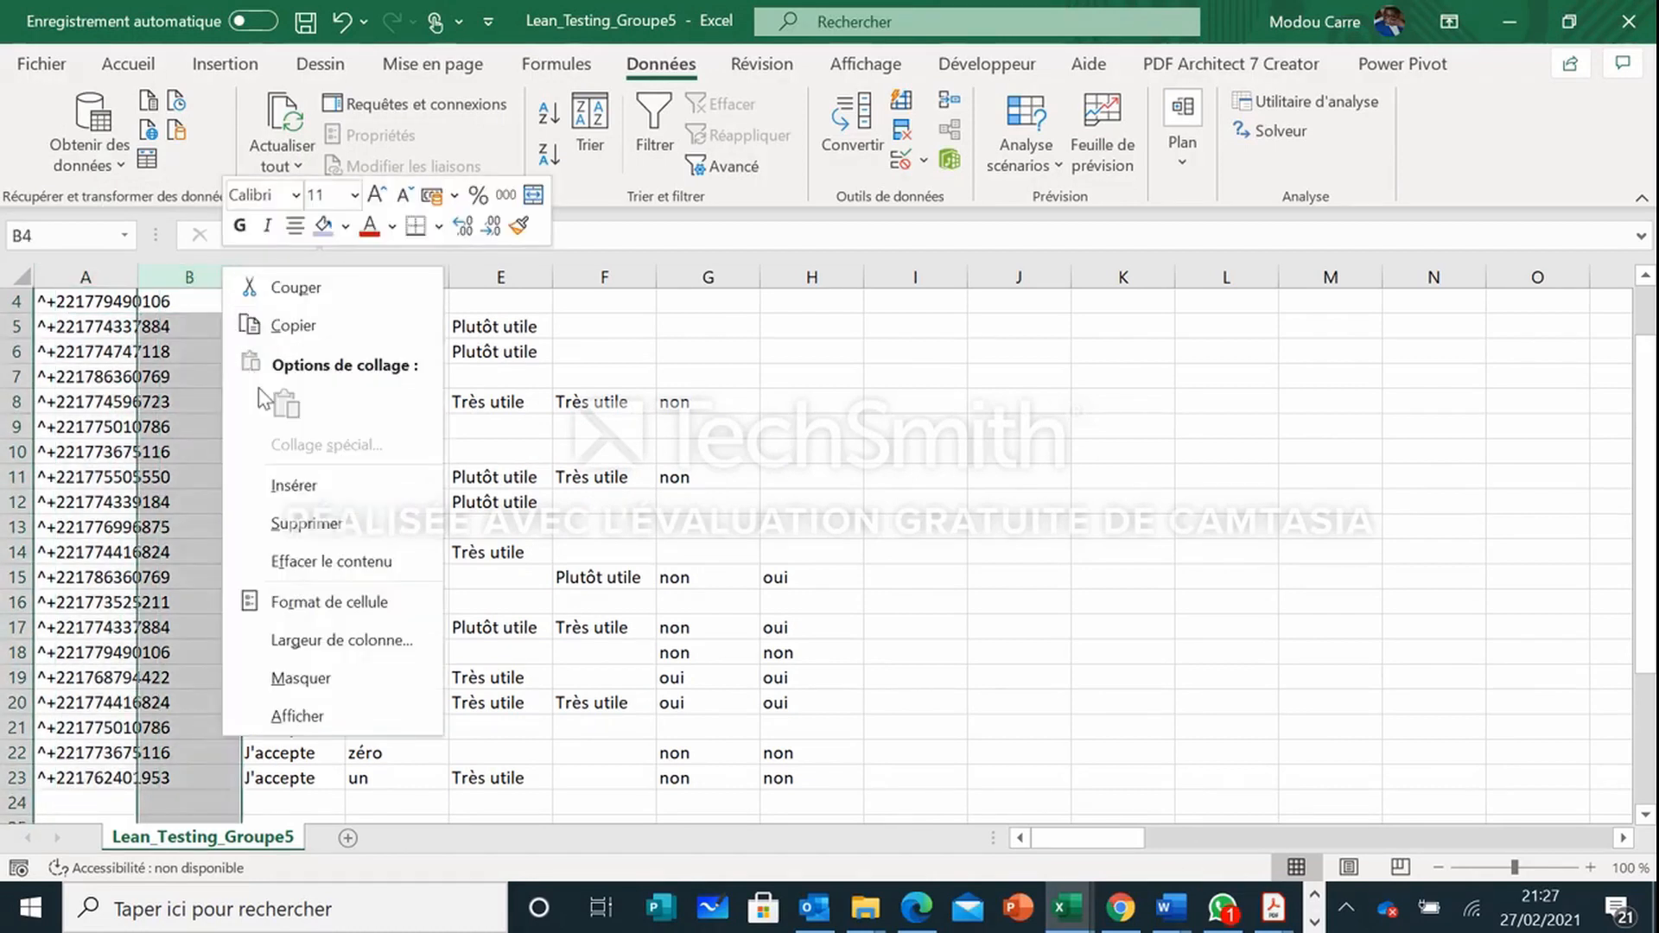
click(307, 533)
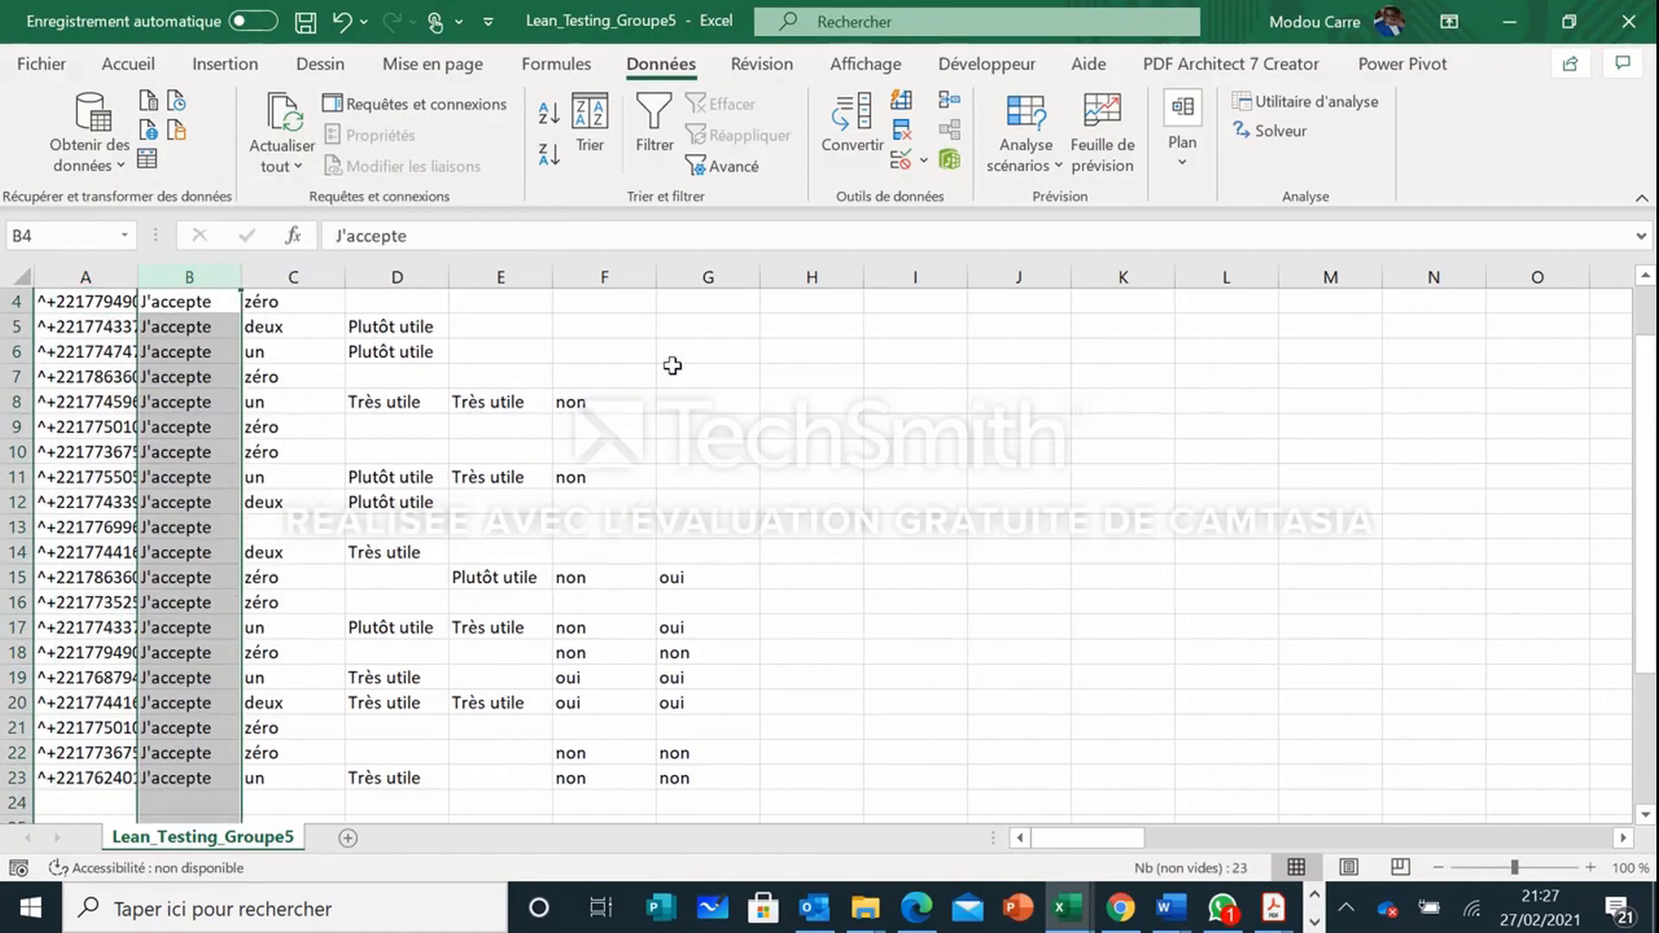
click(320, 261)
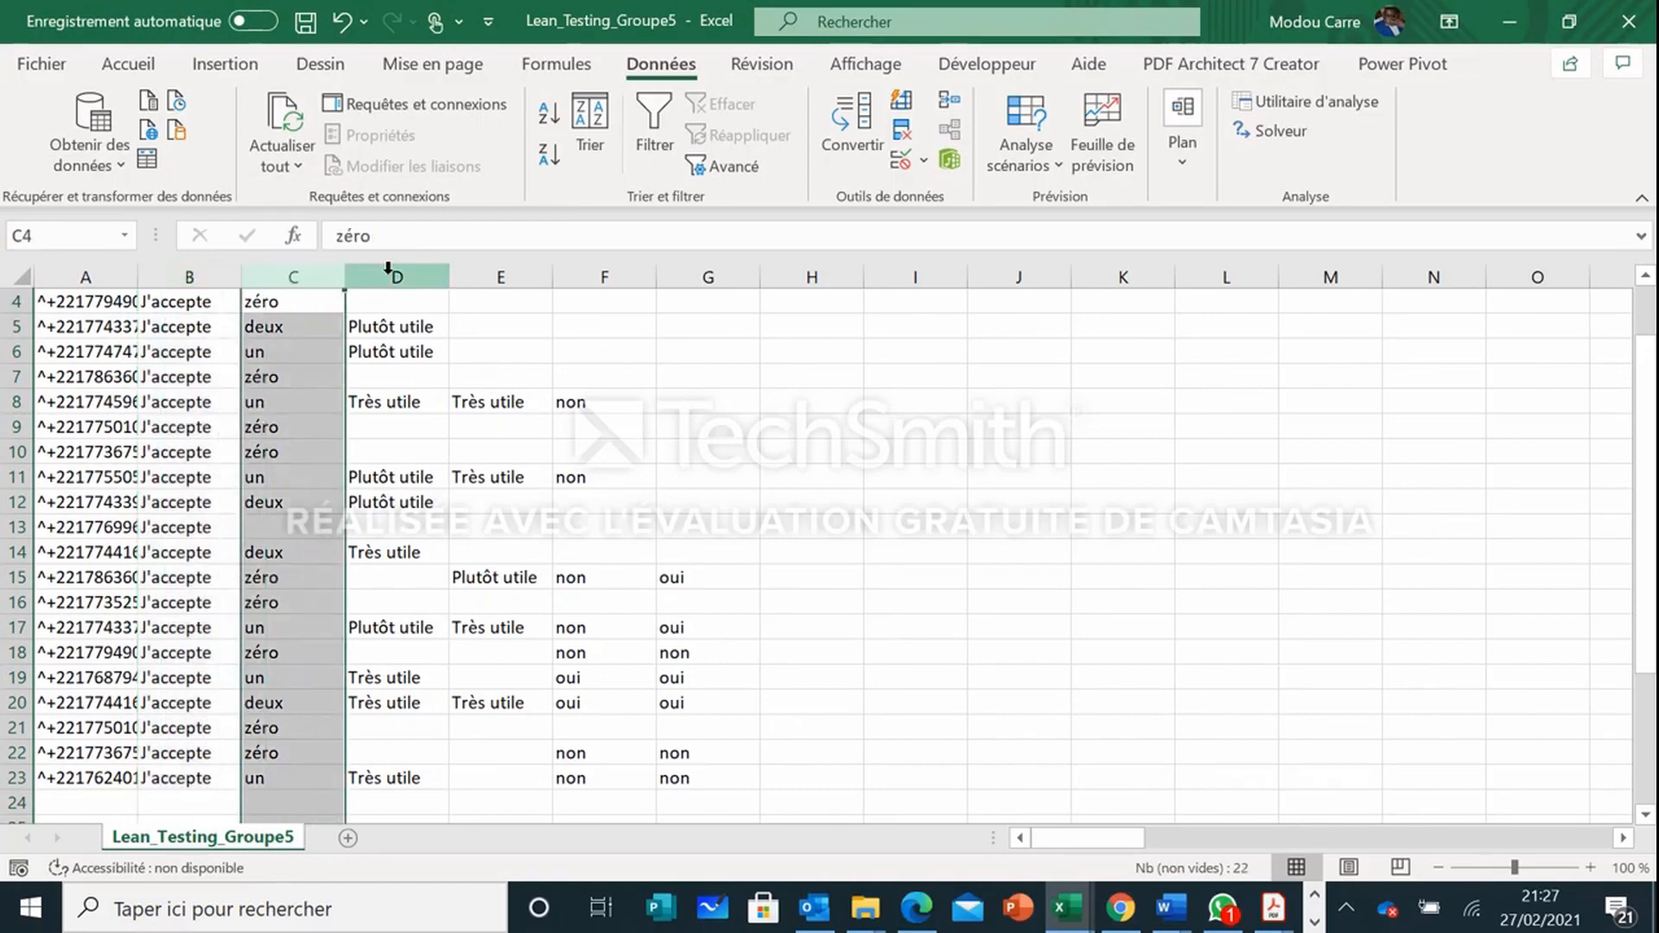
Step: Review the remaining answer columns, their headers and the first response row for anything left to clean up
click(396, 267)
click(480, 266)
click(605, 273)
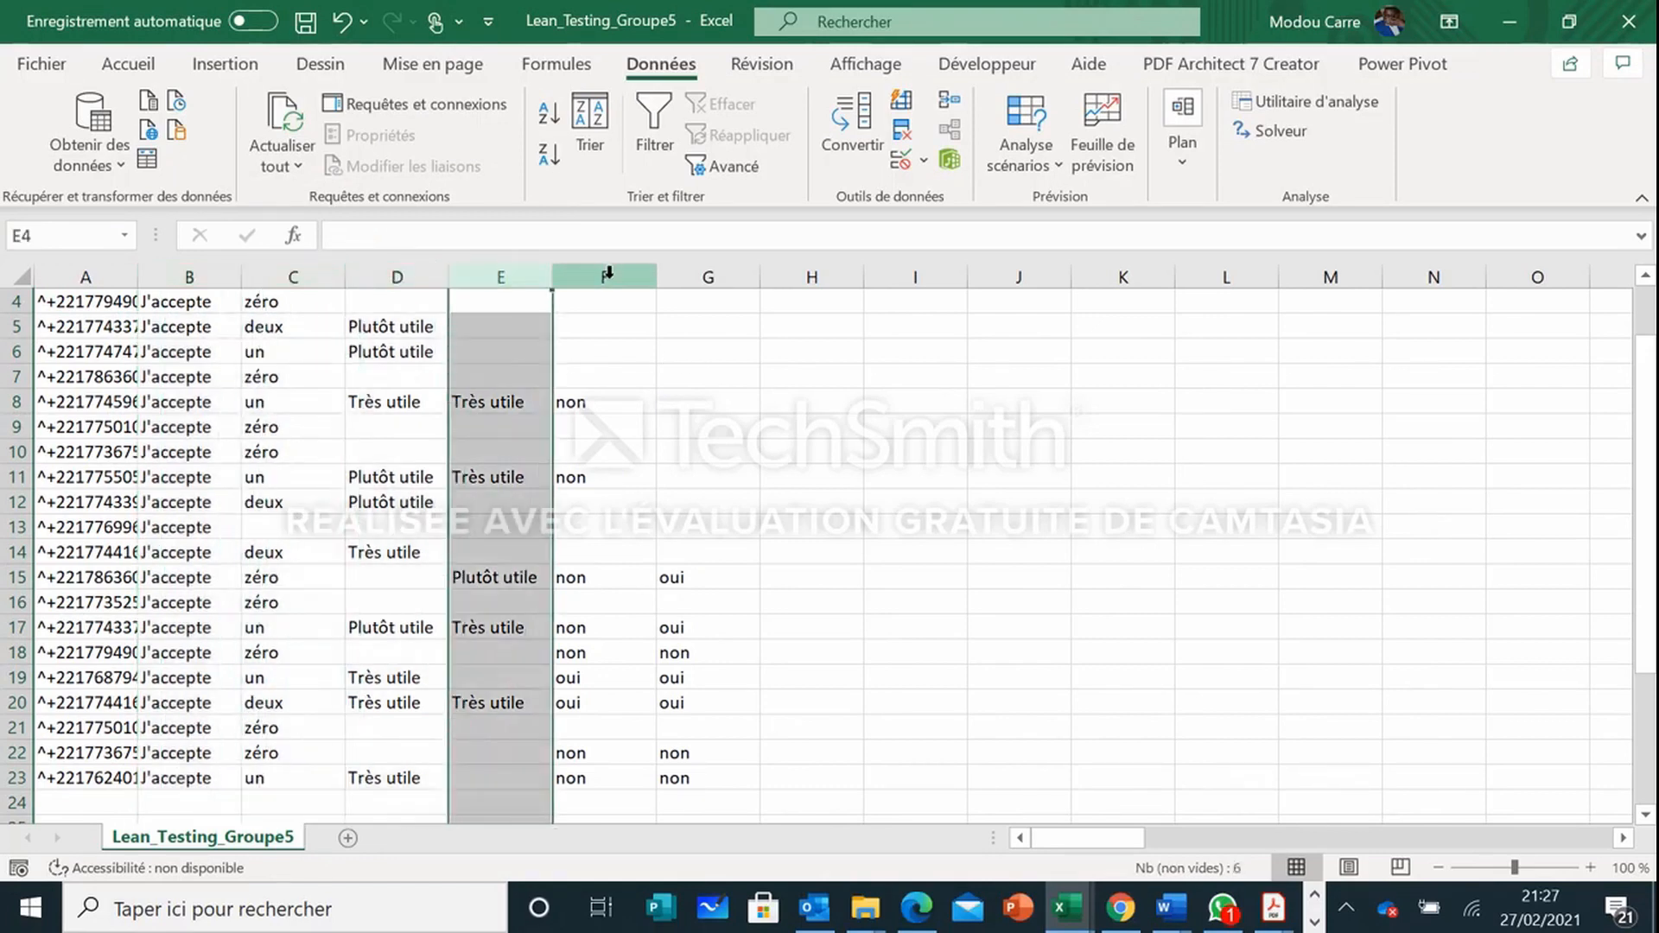
click(687, 295)
scroll(658, 479, up, 1)
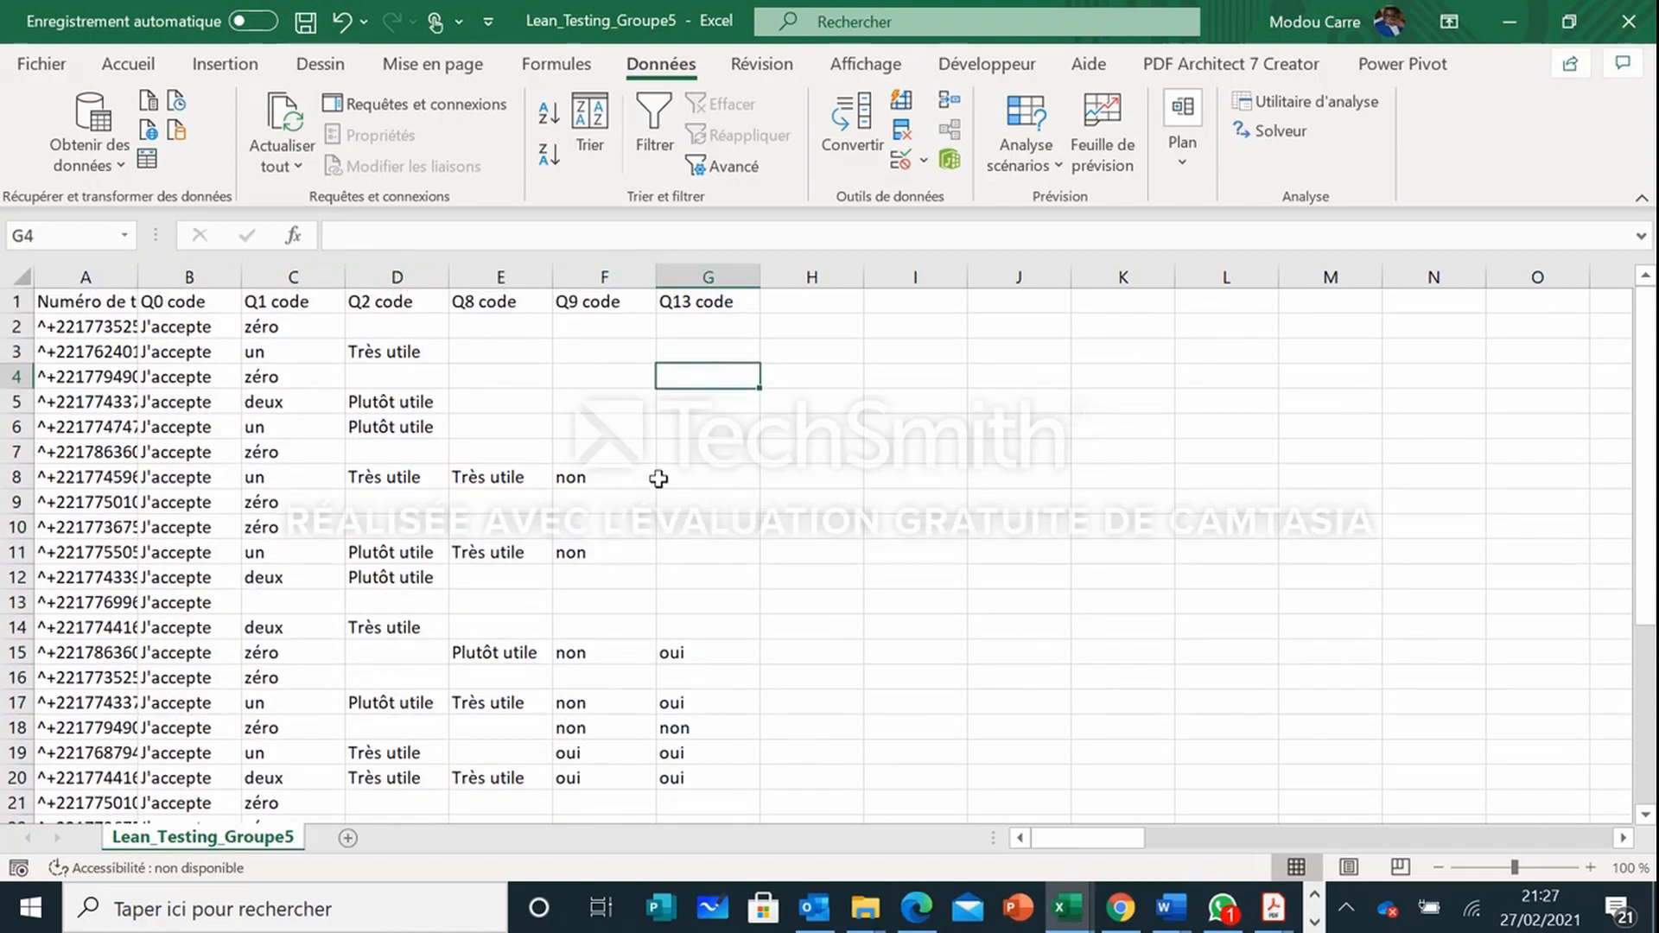
click(20, 325)
right_click(20, 325)
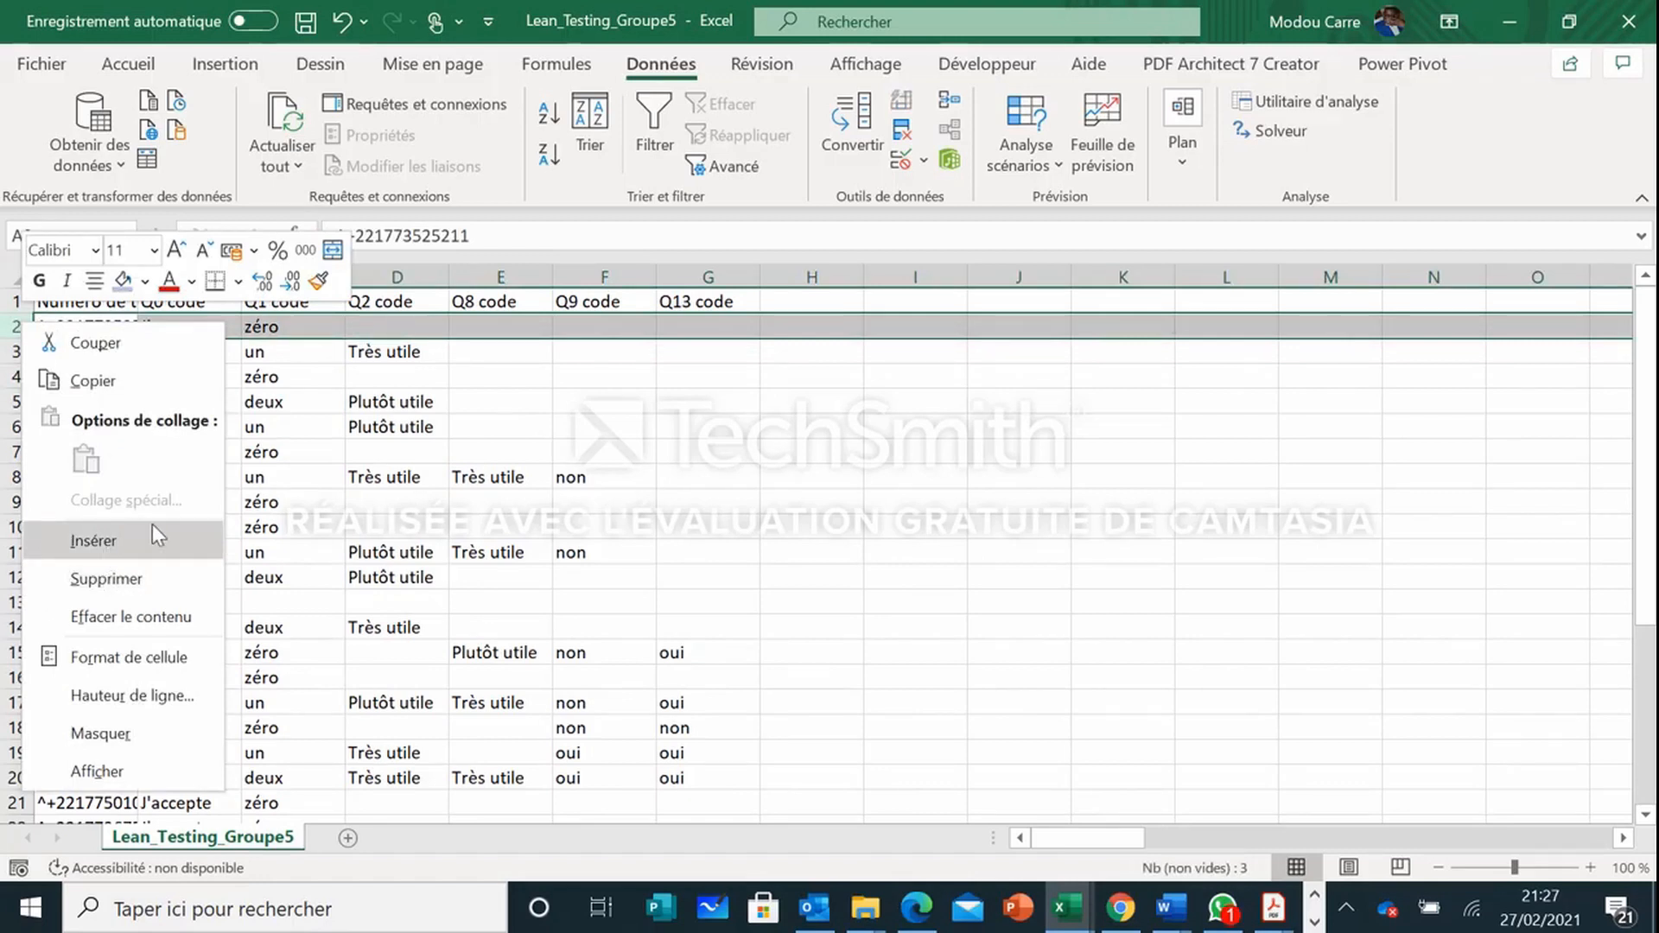
click(785, 421)
click(573, 388)
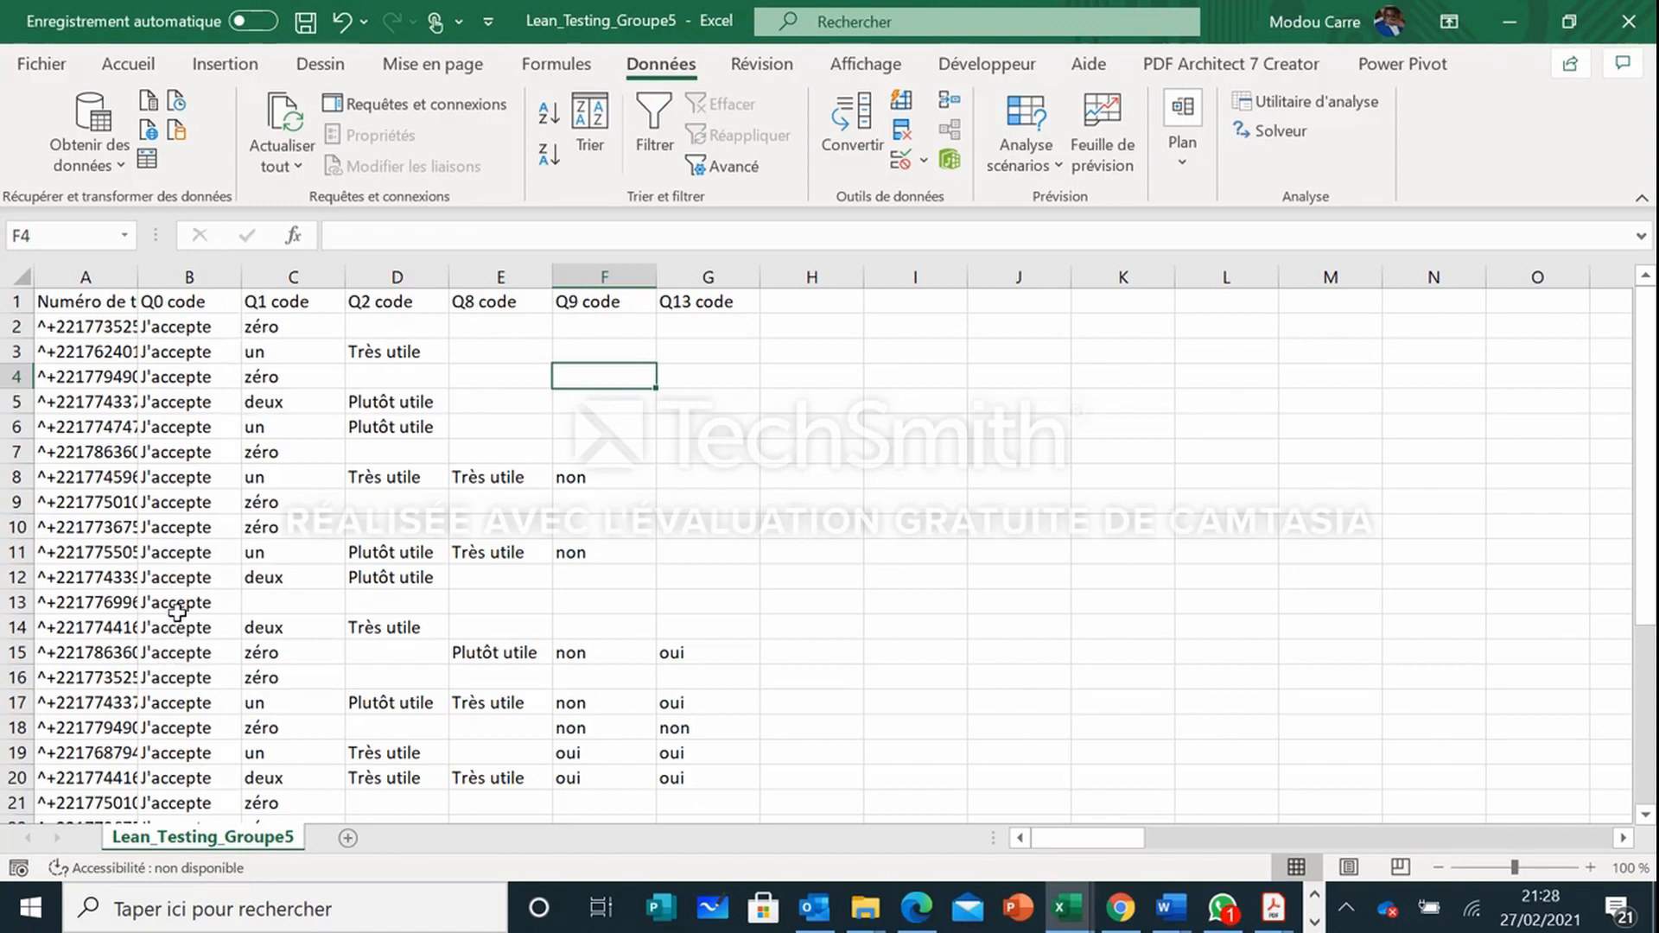
Step: Delete row 13, the response that contains only the phone number and the J'accepte answer
click(15, 600)
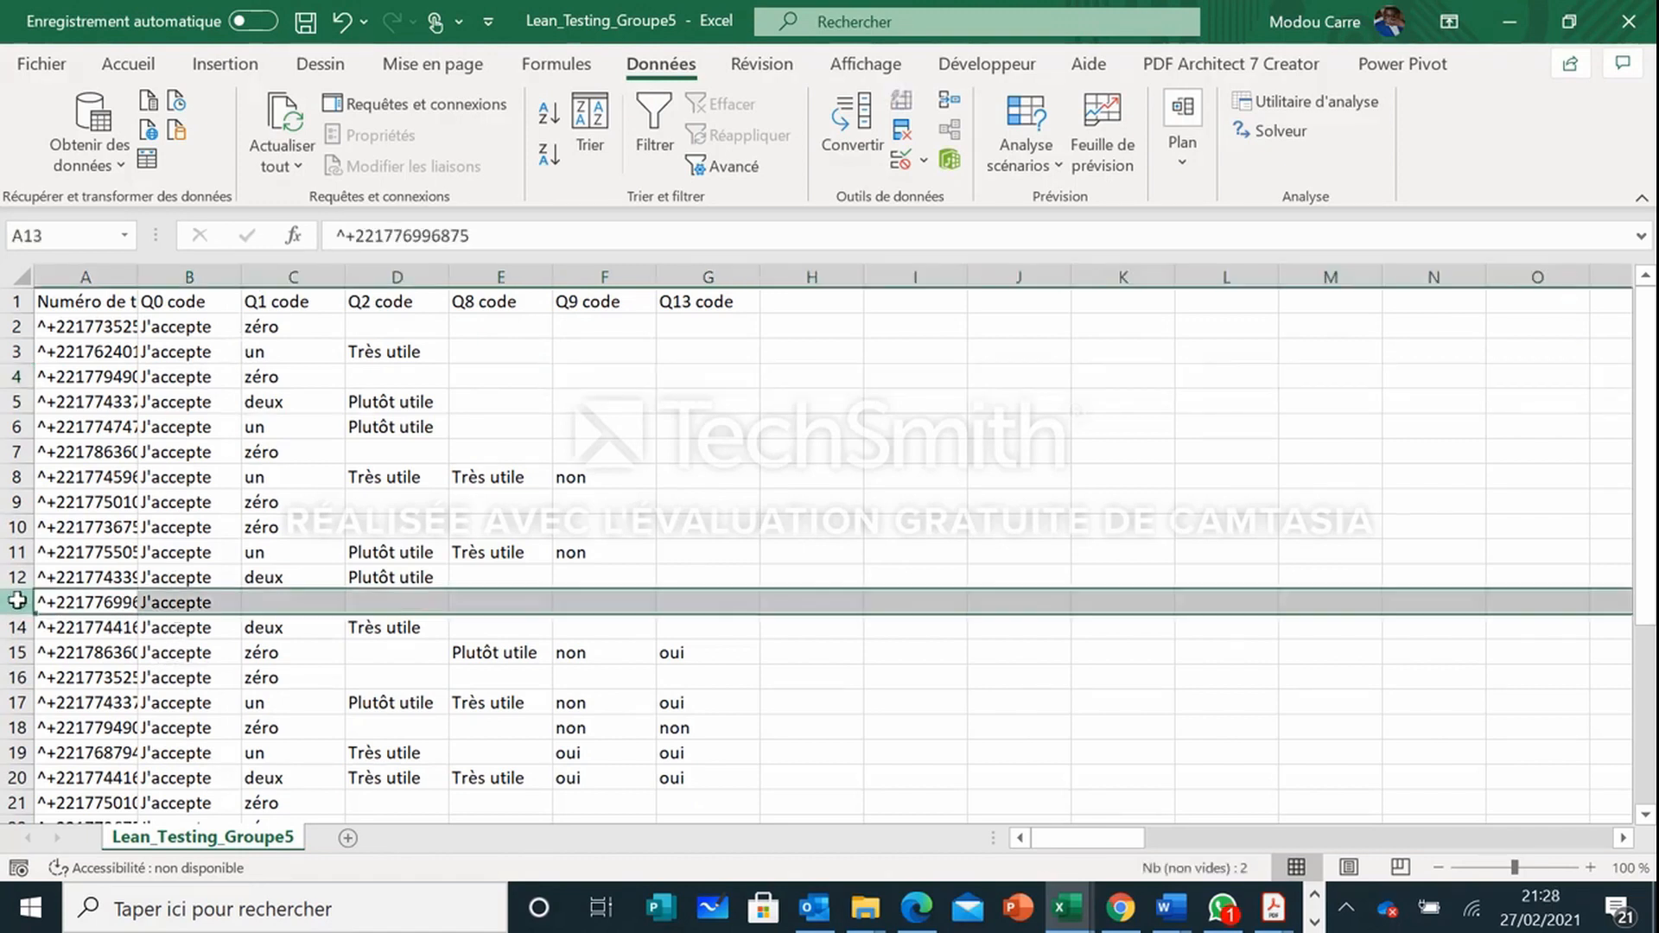
right_click(12, 600)
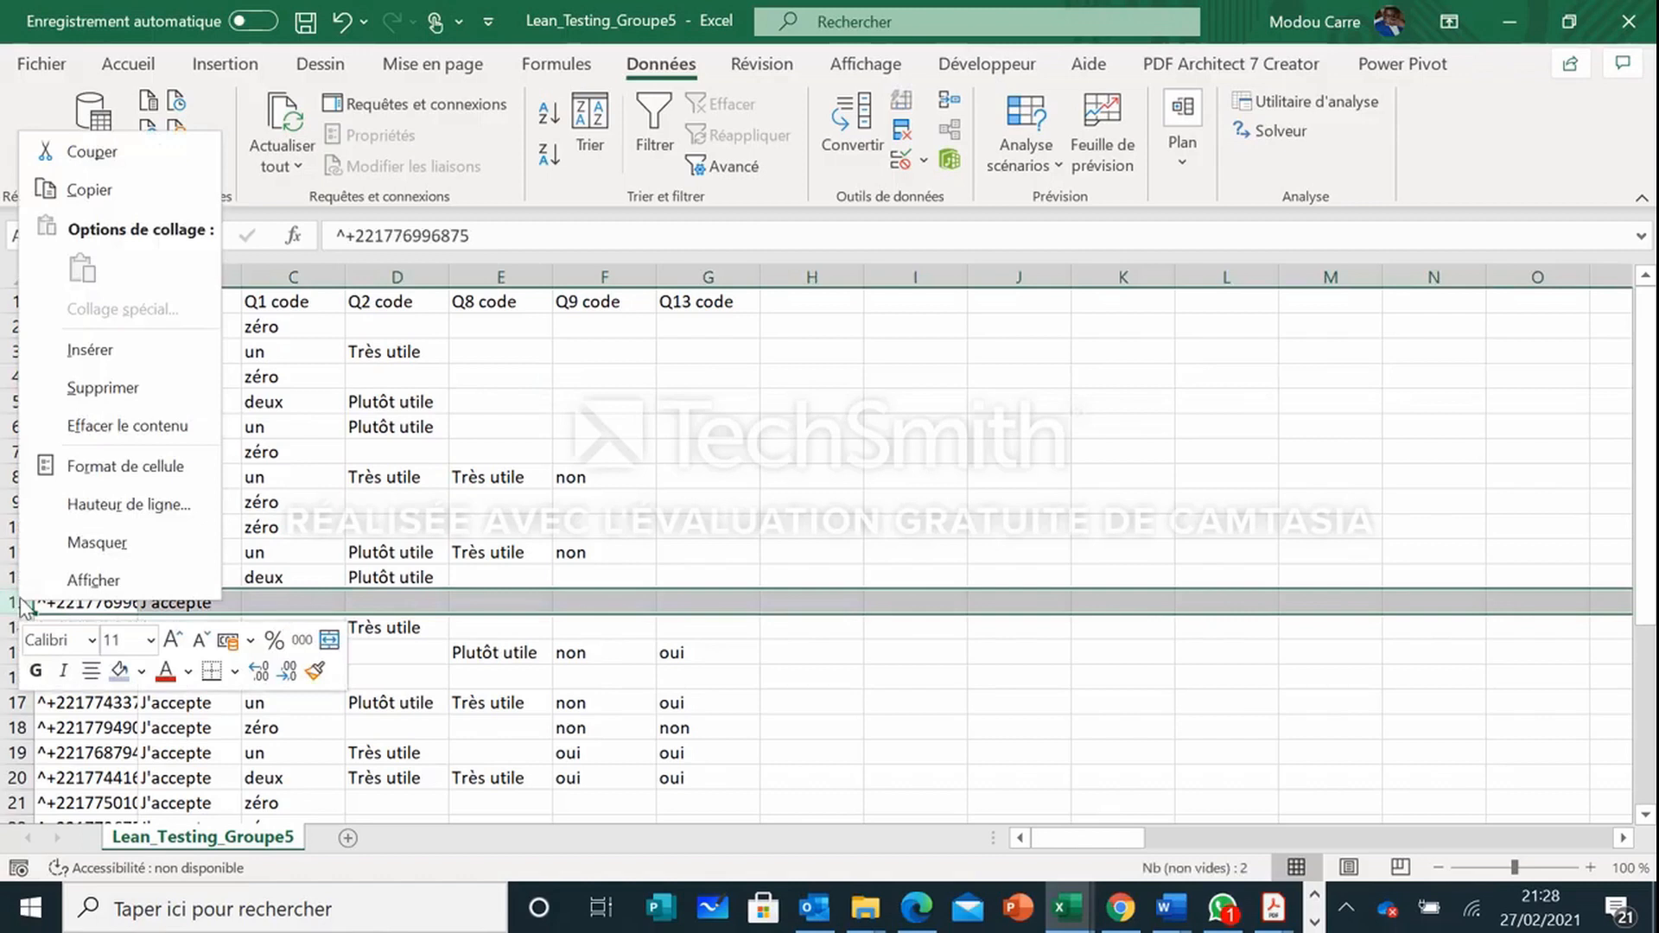
click(104, 386)
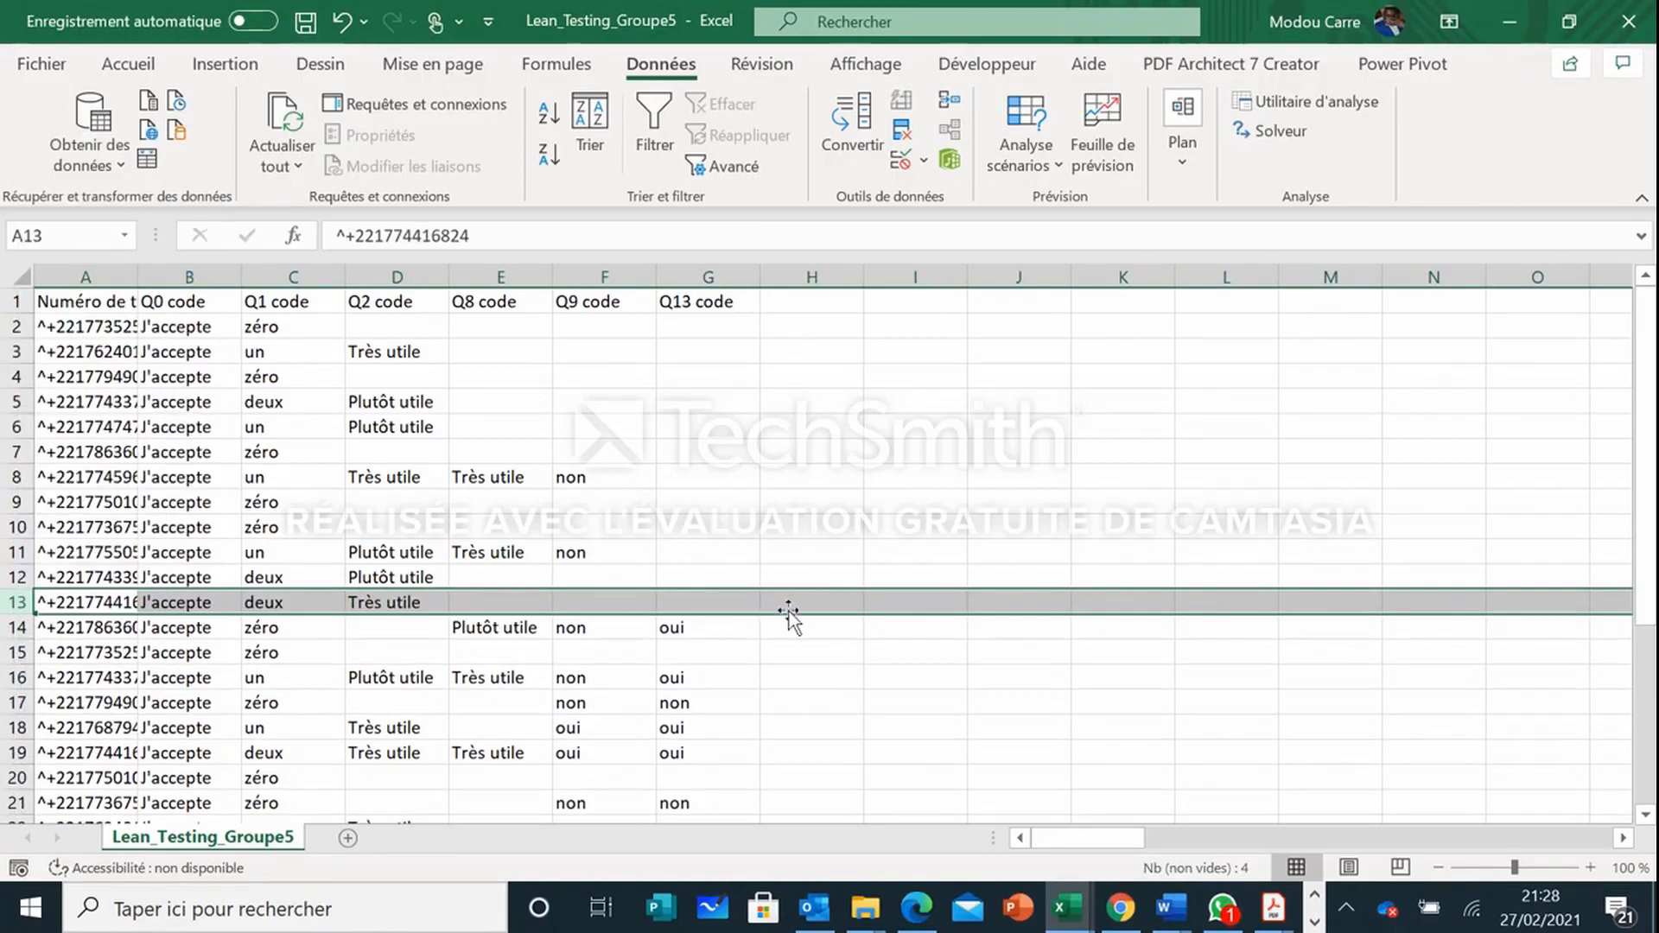
scroll(187, 311, down, 1)
scroll(186, 311, up, 1)
Step: Rename the Q0 code column header in B1 to Accord
click(188, 269)
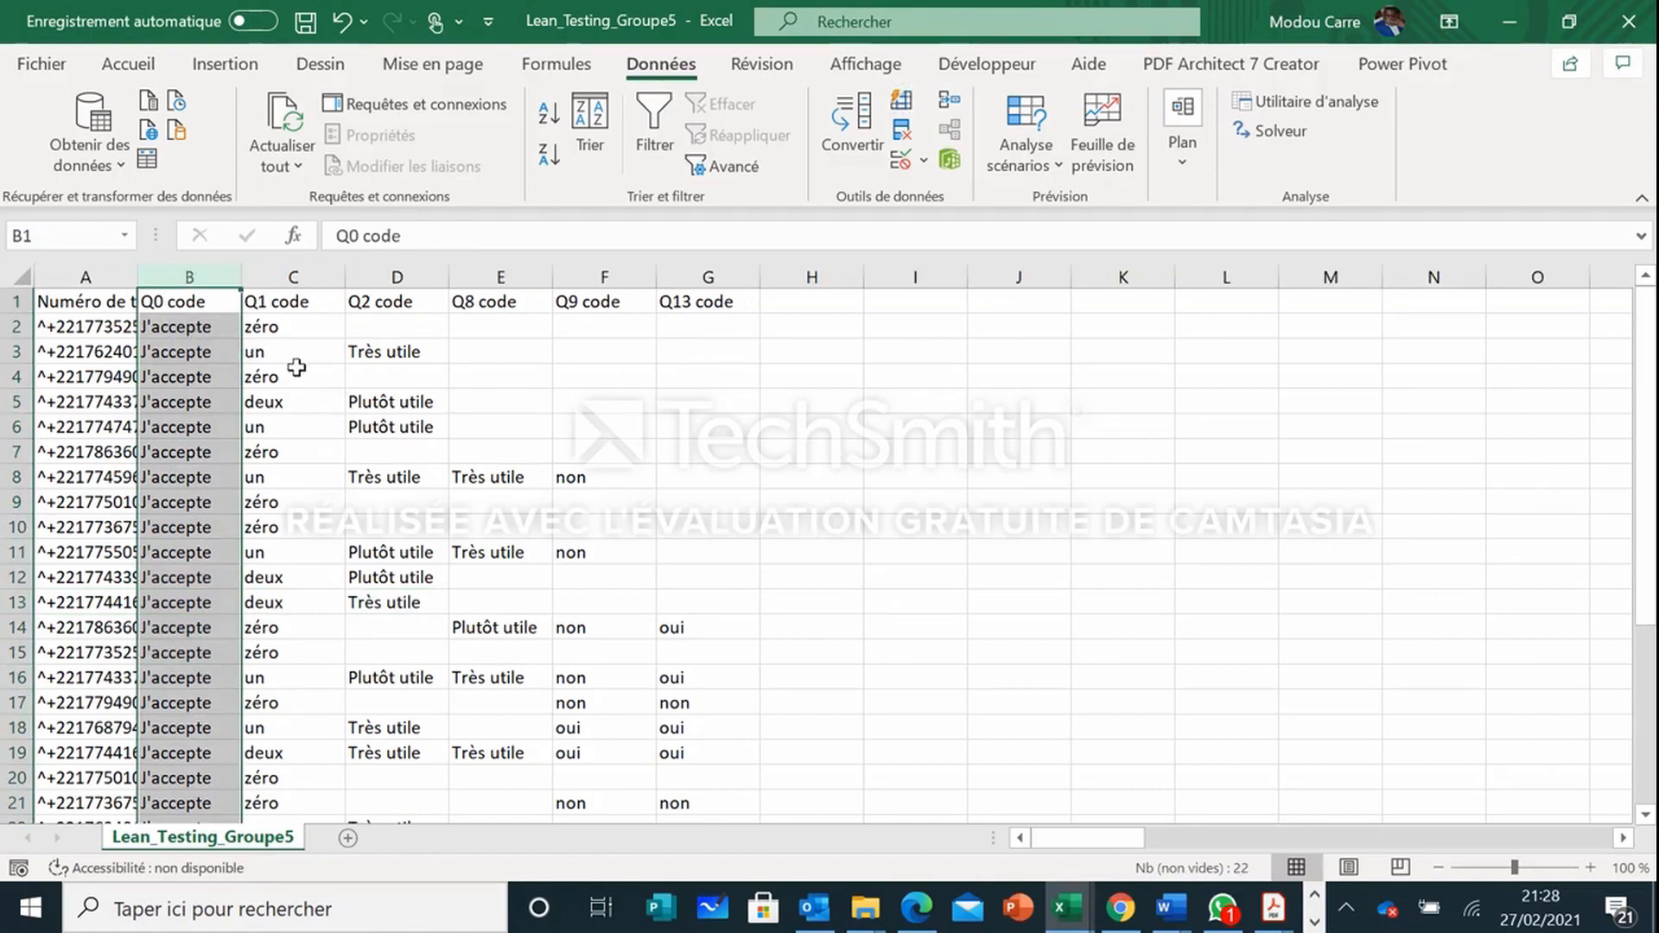
click(177, 301)
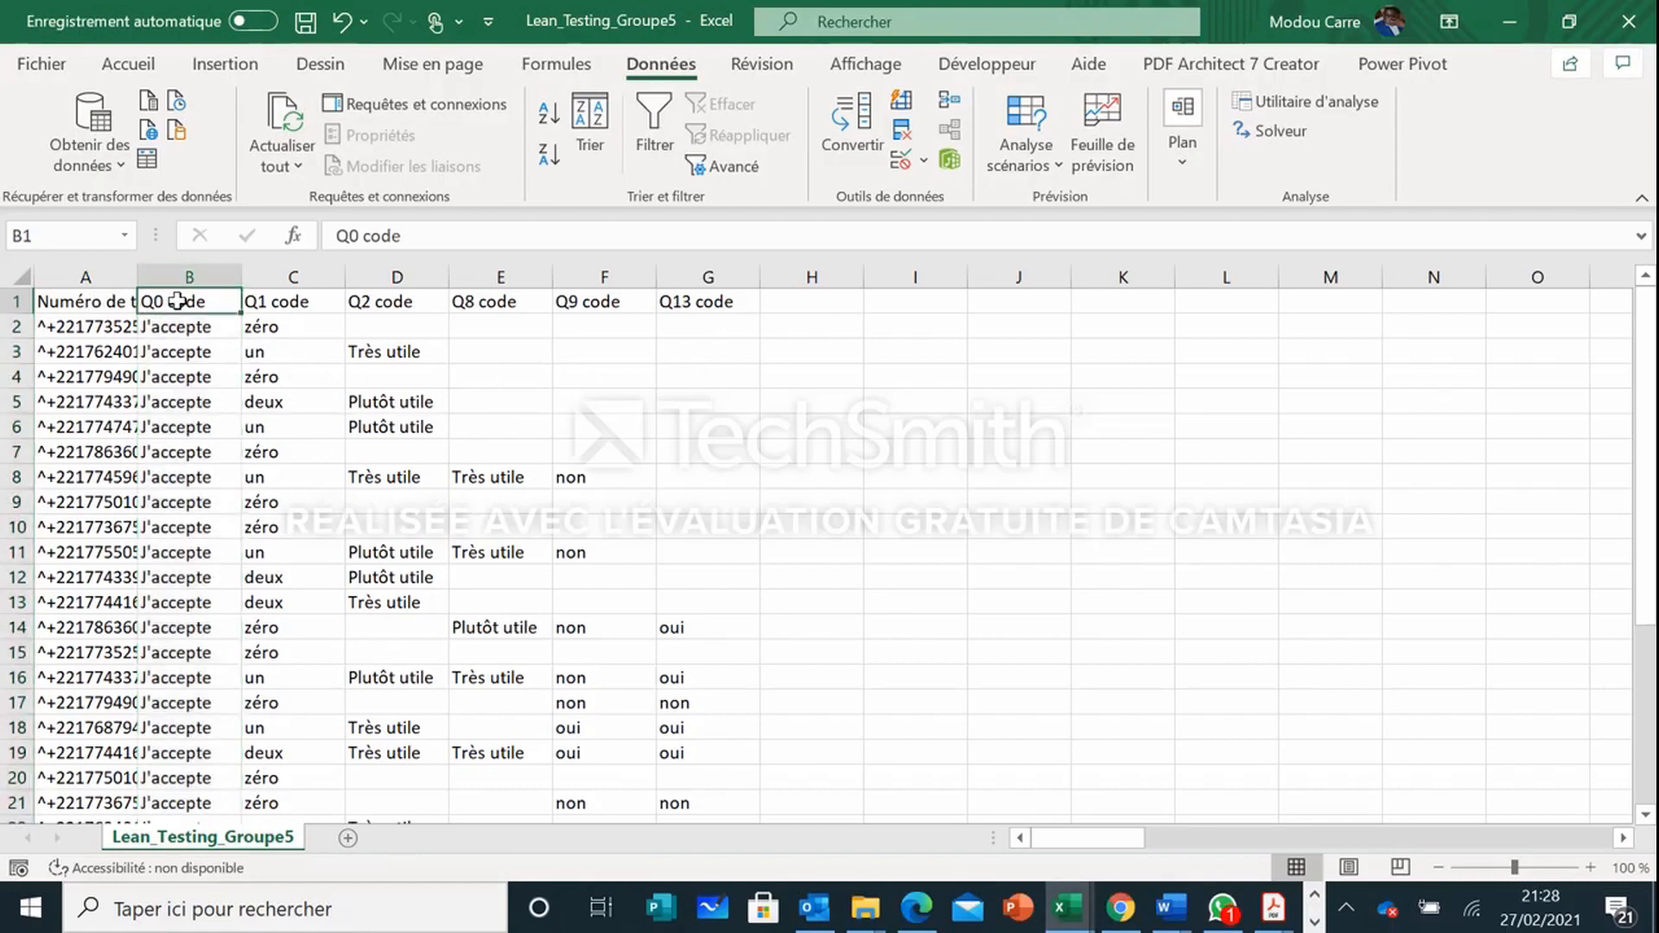
text(Accord)
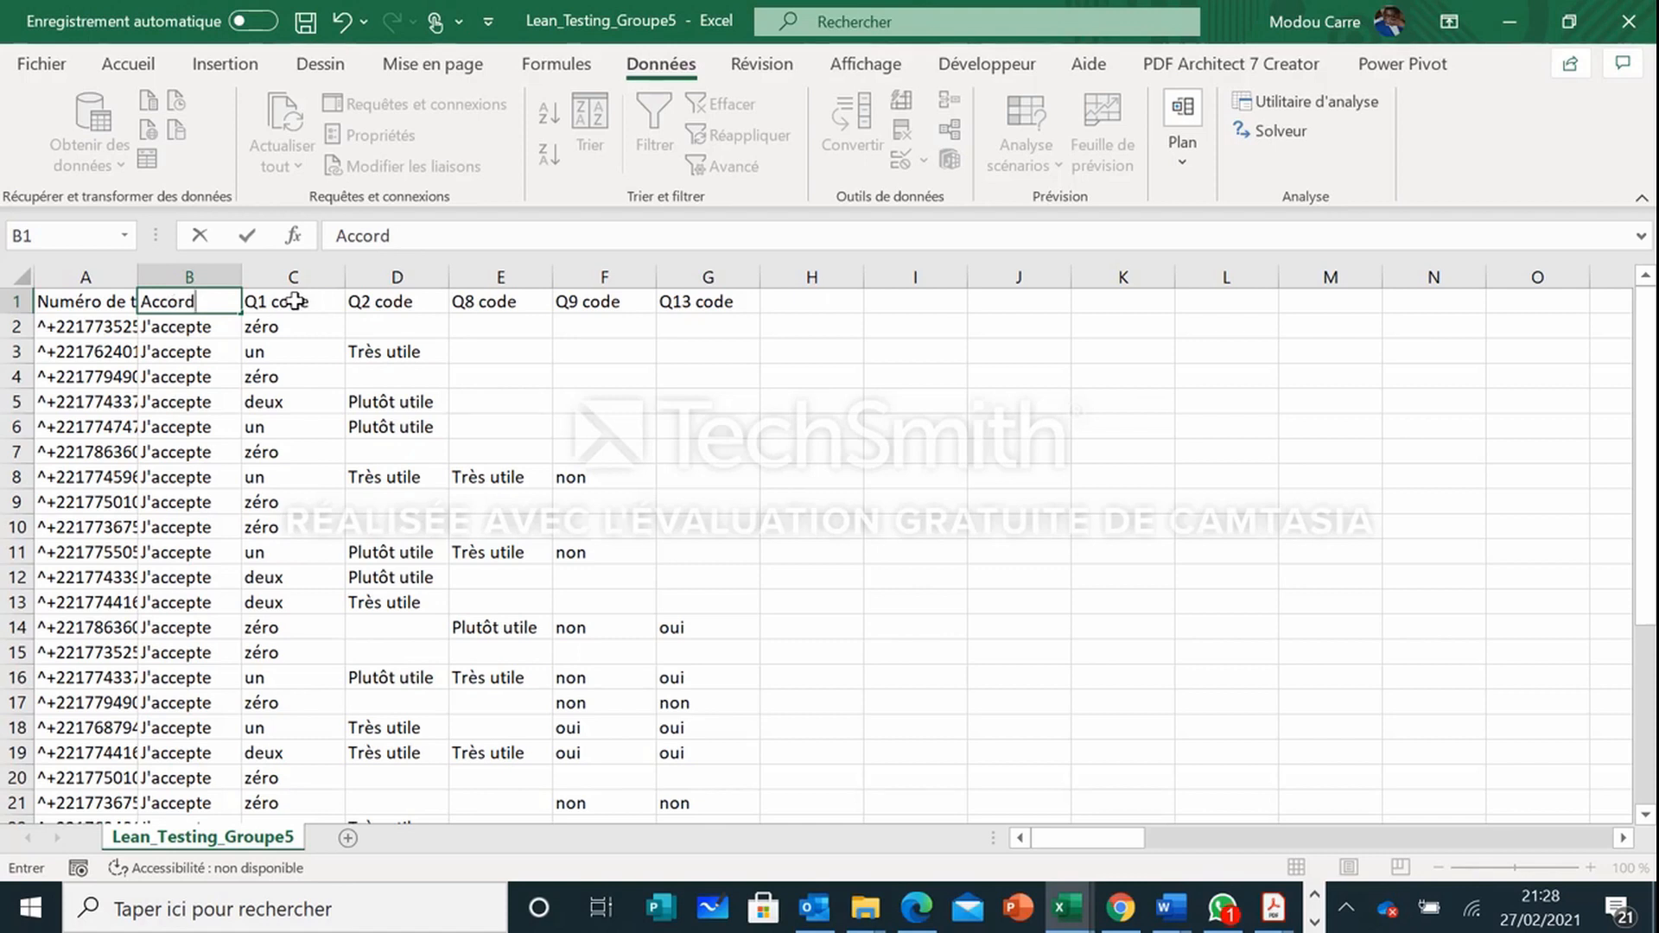
click(295, 301)
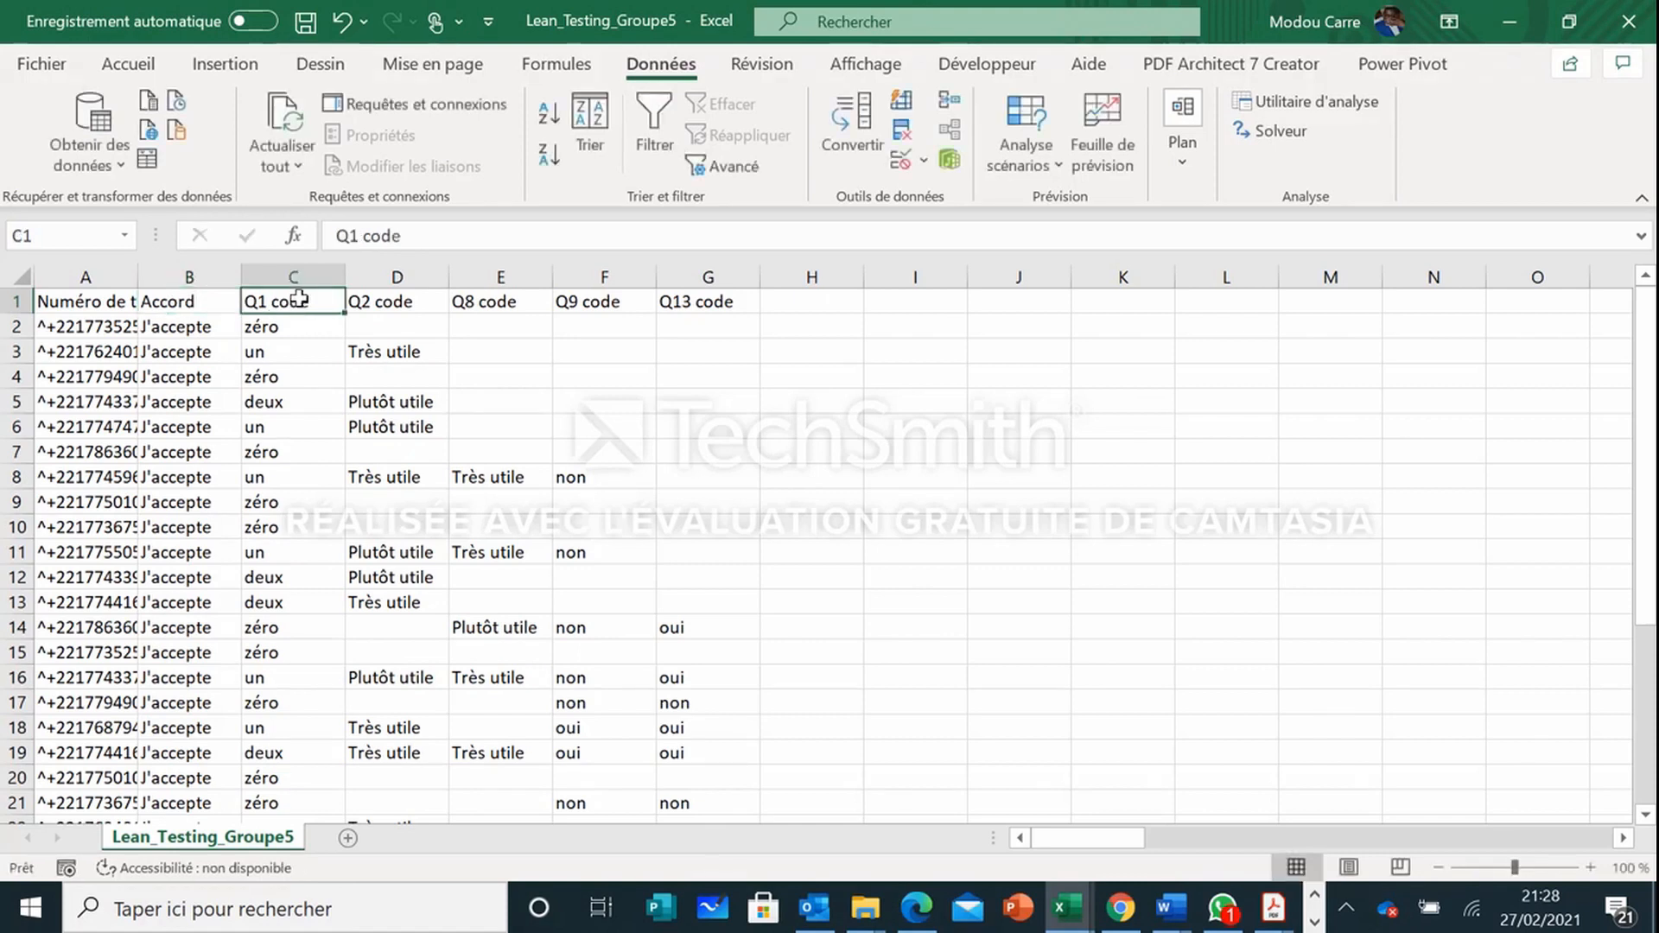
Step: Apply all borders to the entire survey data table, including its header row
drag(78, 304, 697, 300)
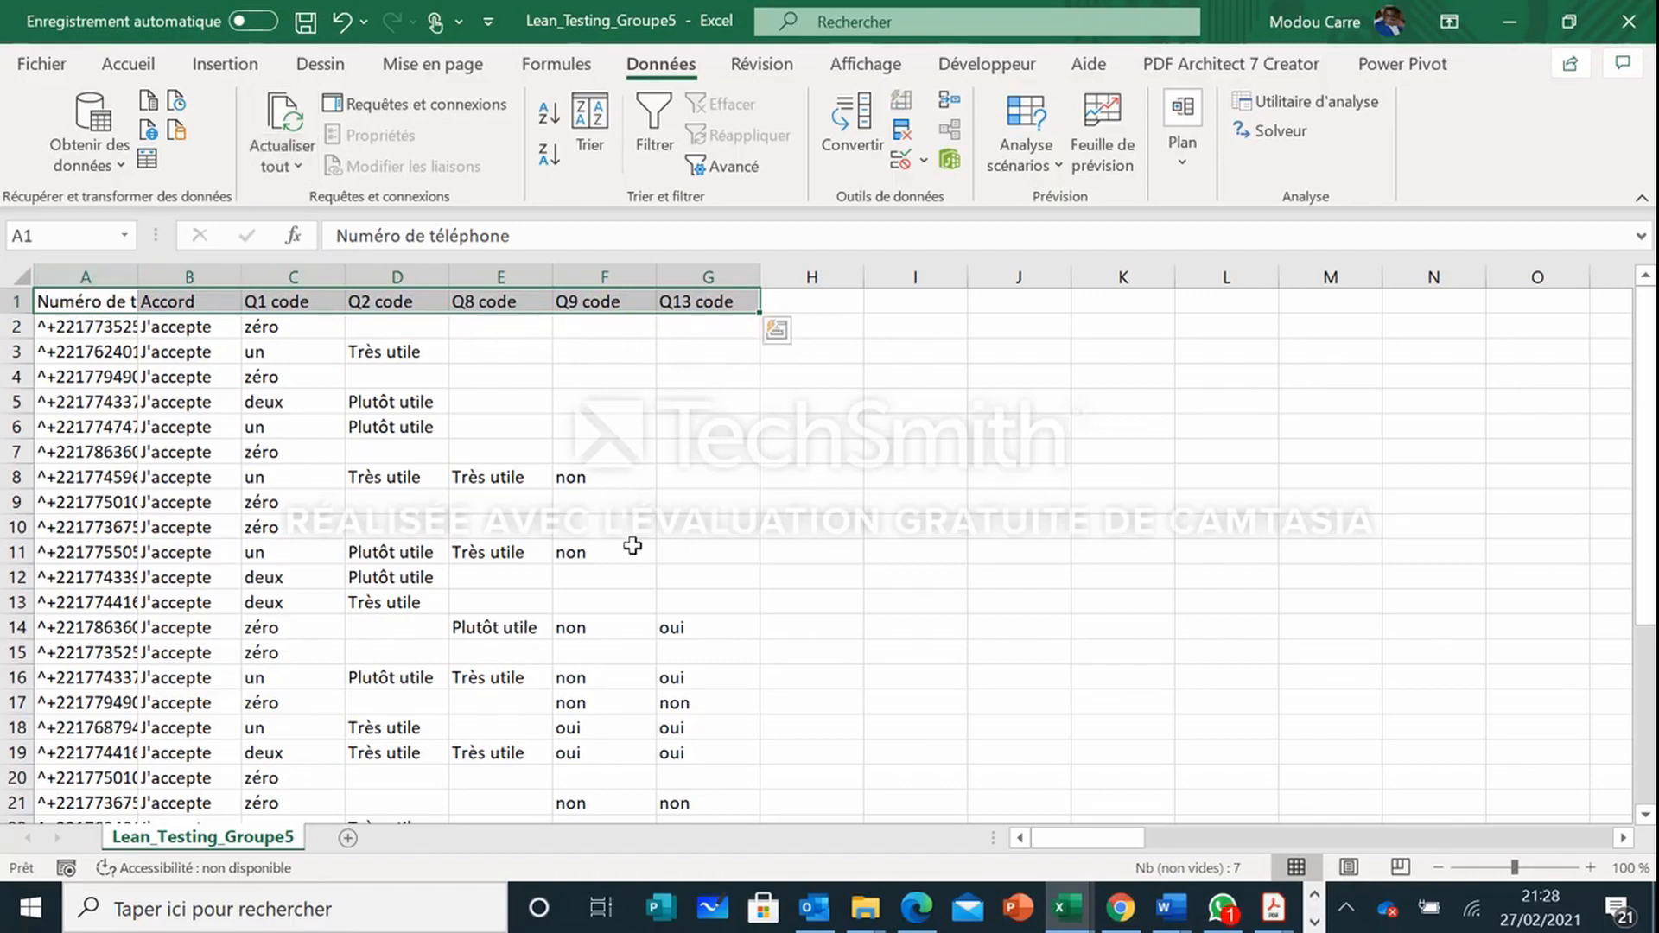
key(ctrl+a)
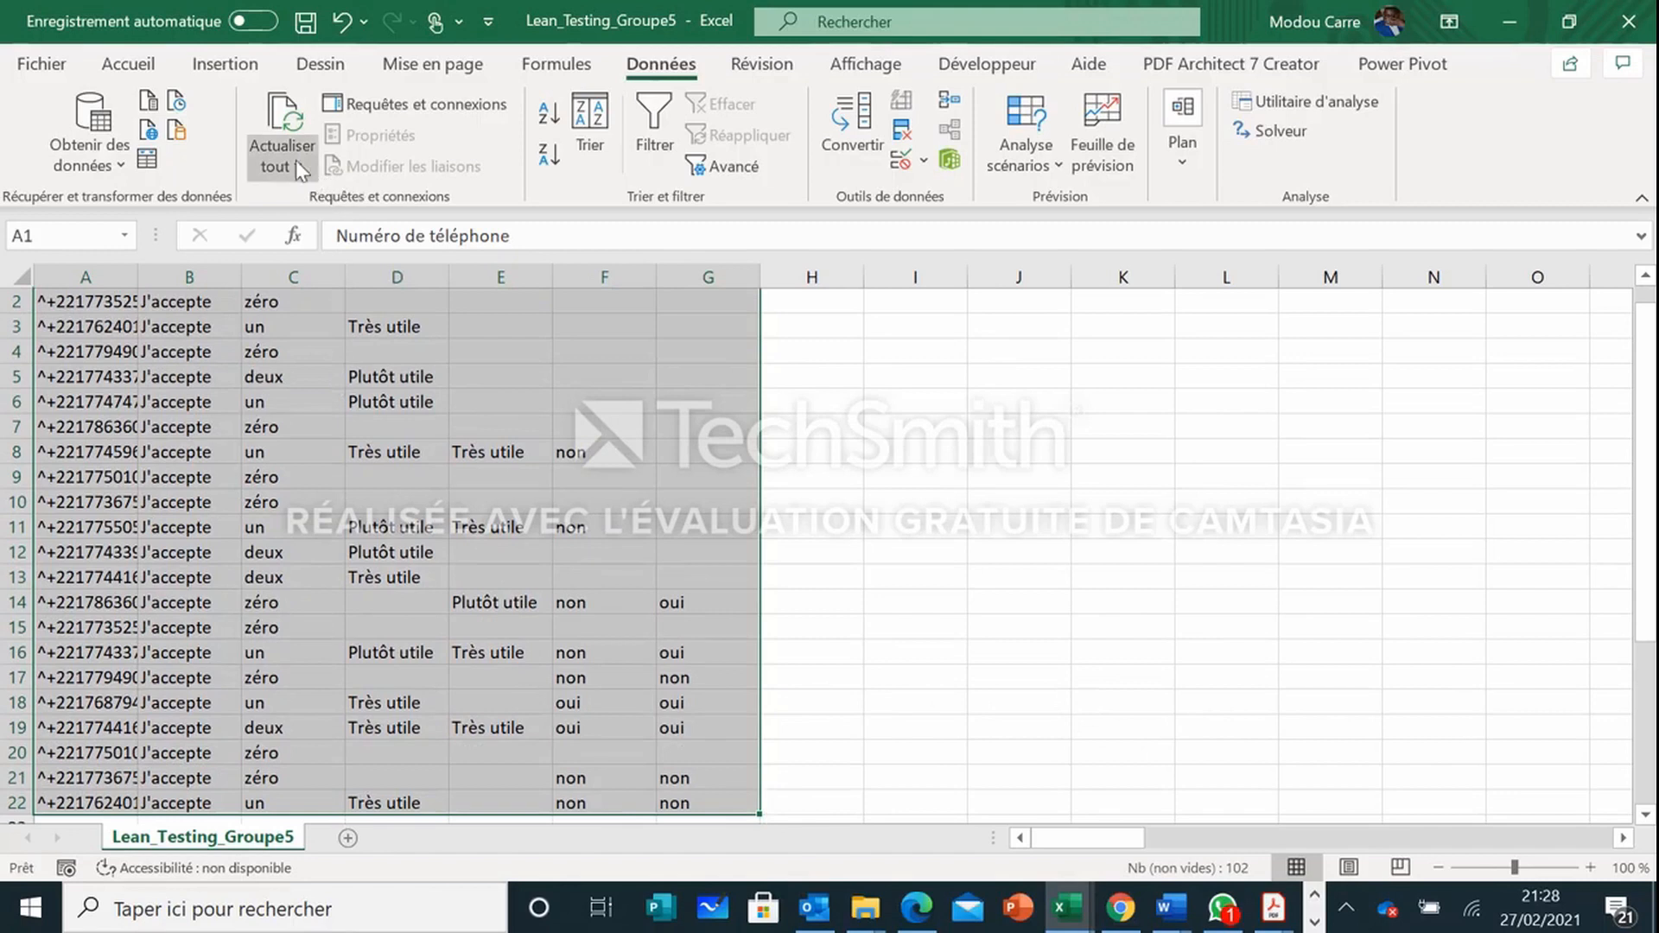
click(128, 64)
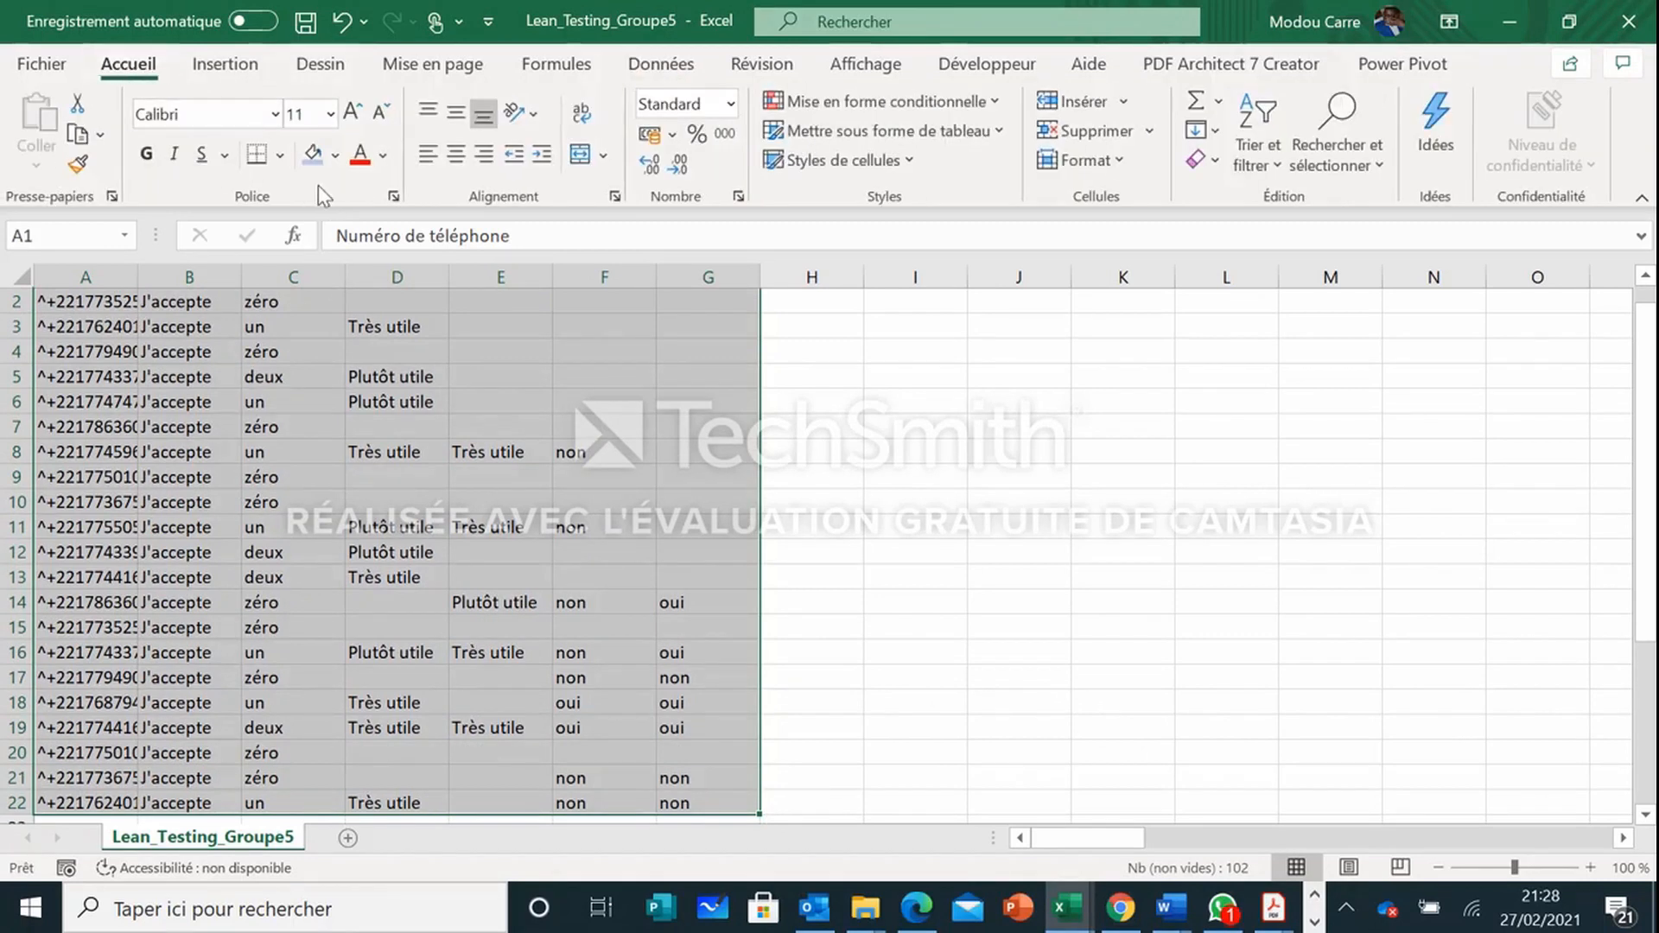
click(279, 158)
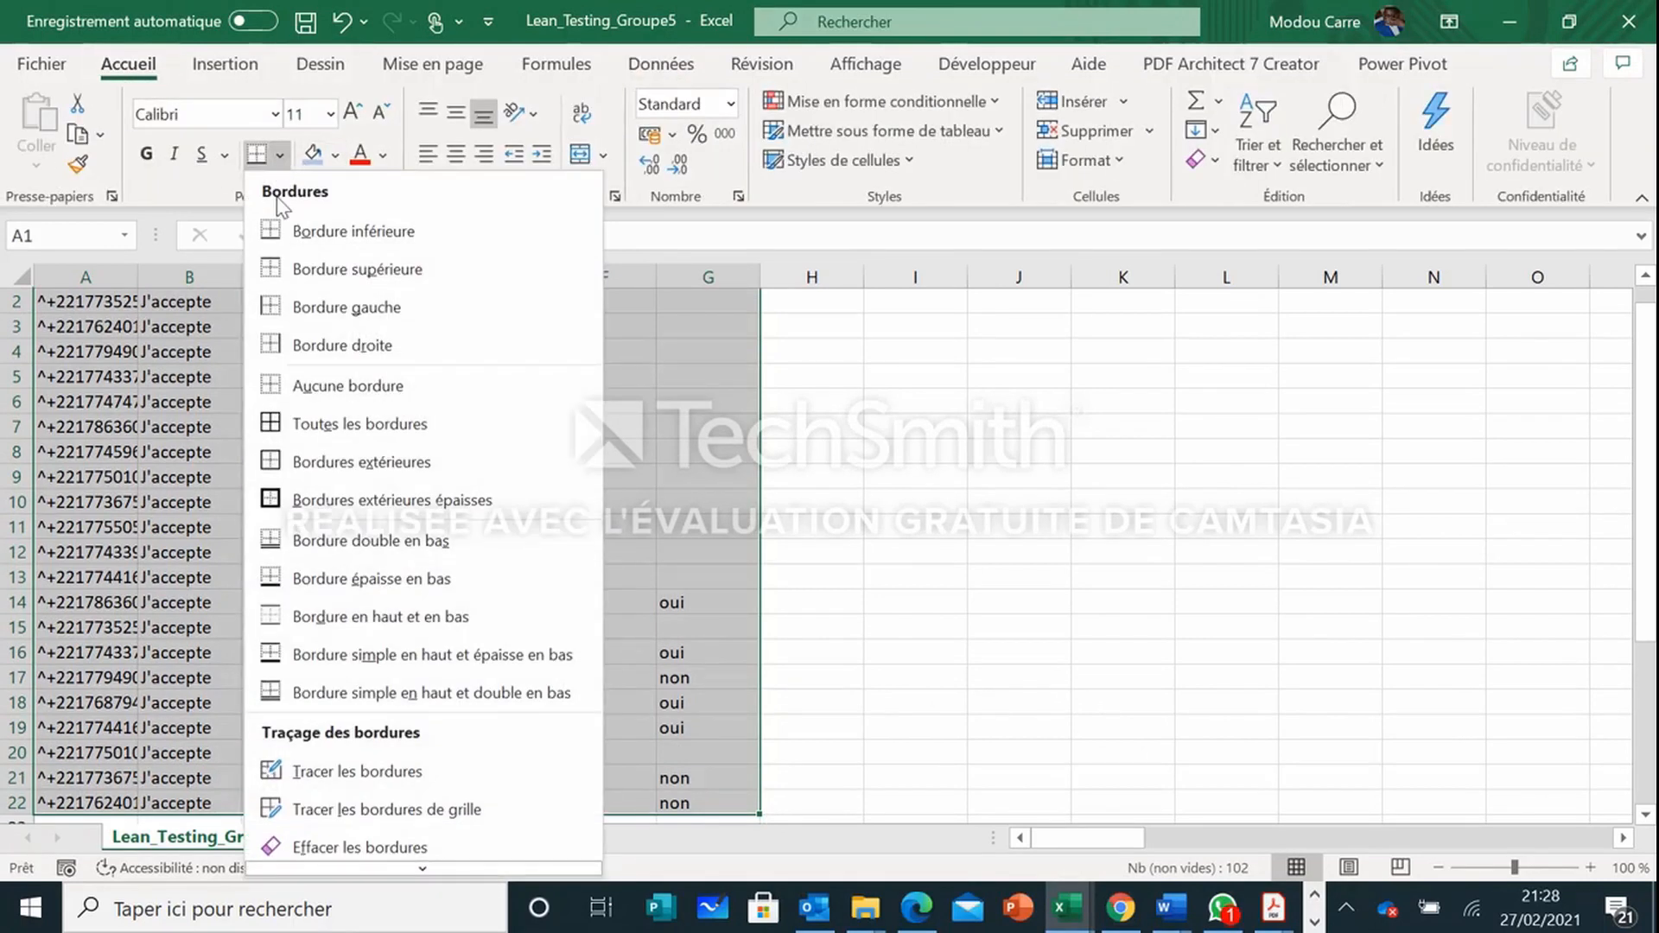
click(290, 426)
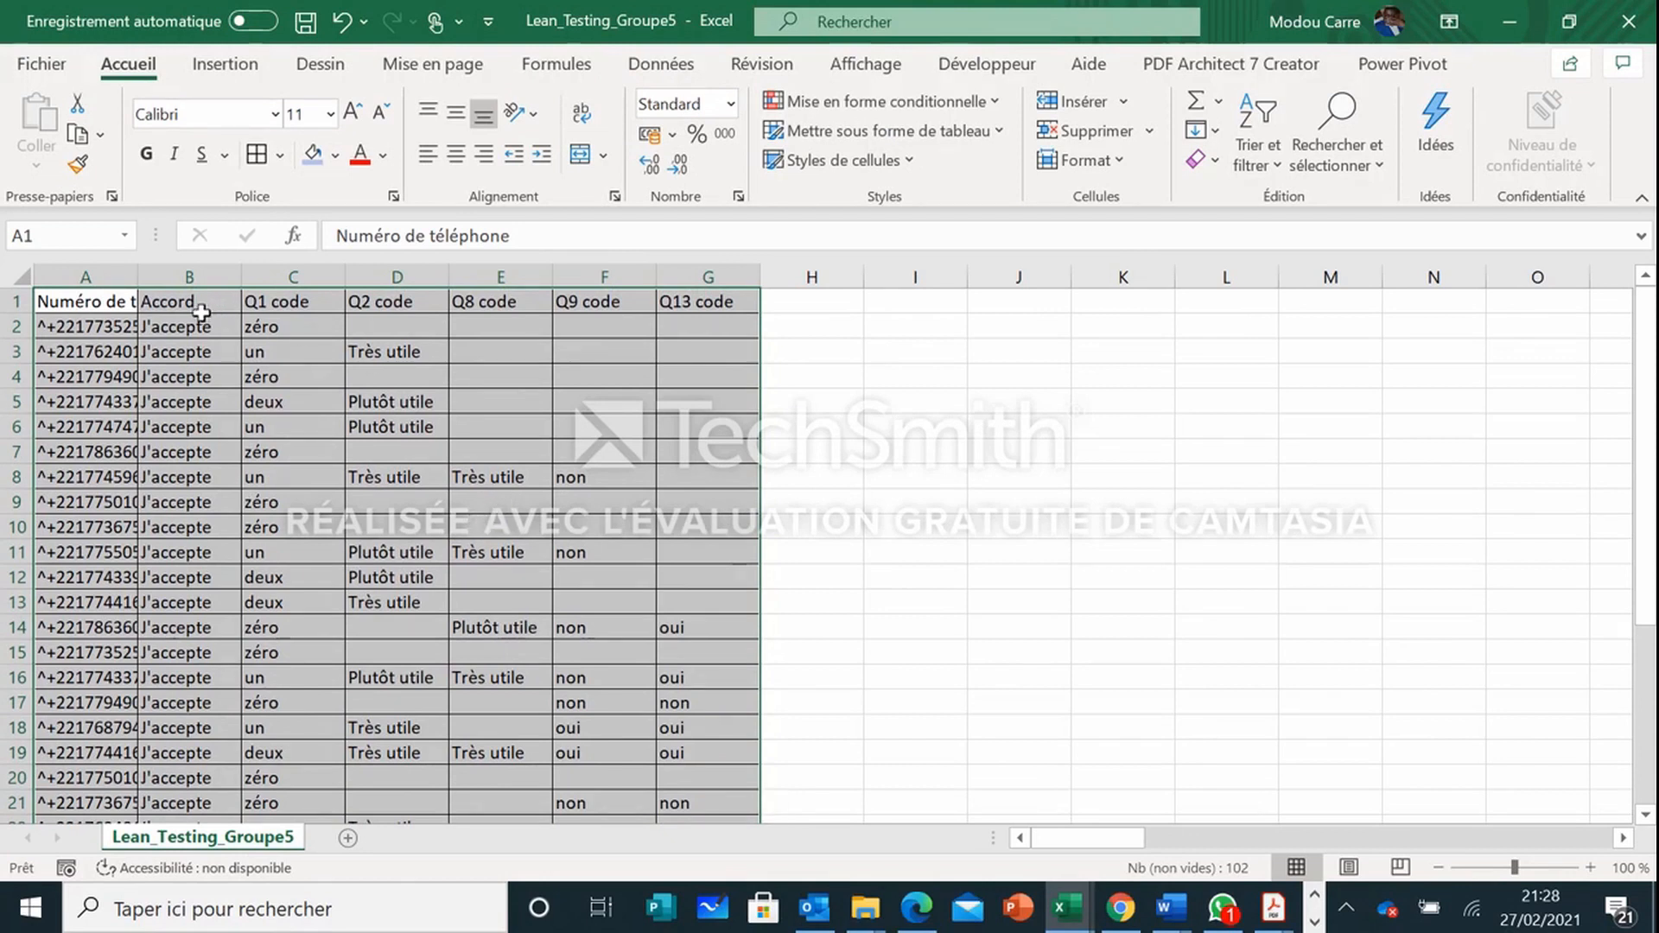
Step: Fill the header cells A1:G1 with the current light blue fill colour
drag(100, 302, 691, 304)
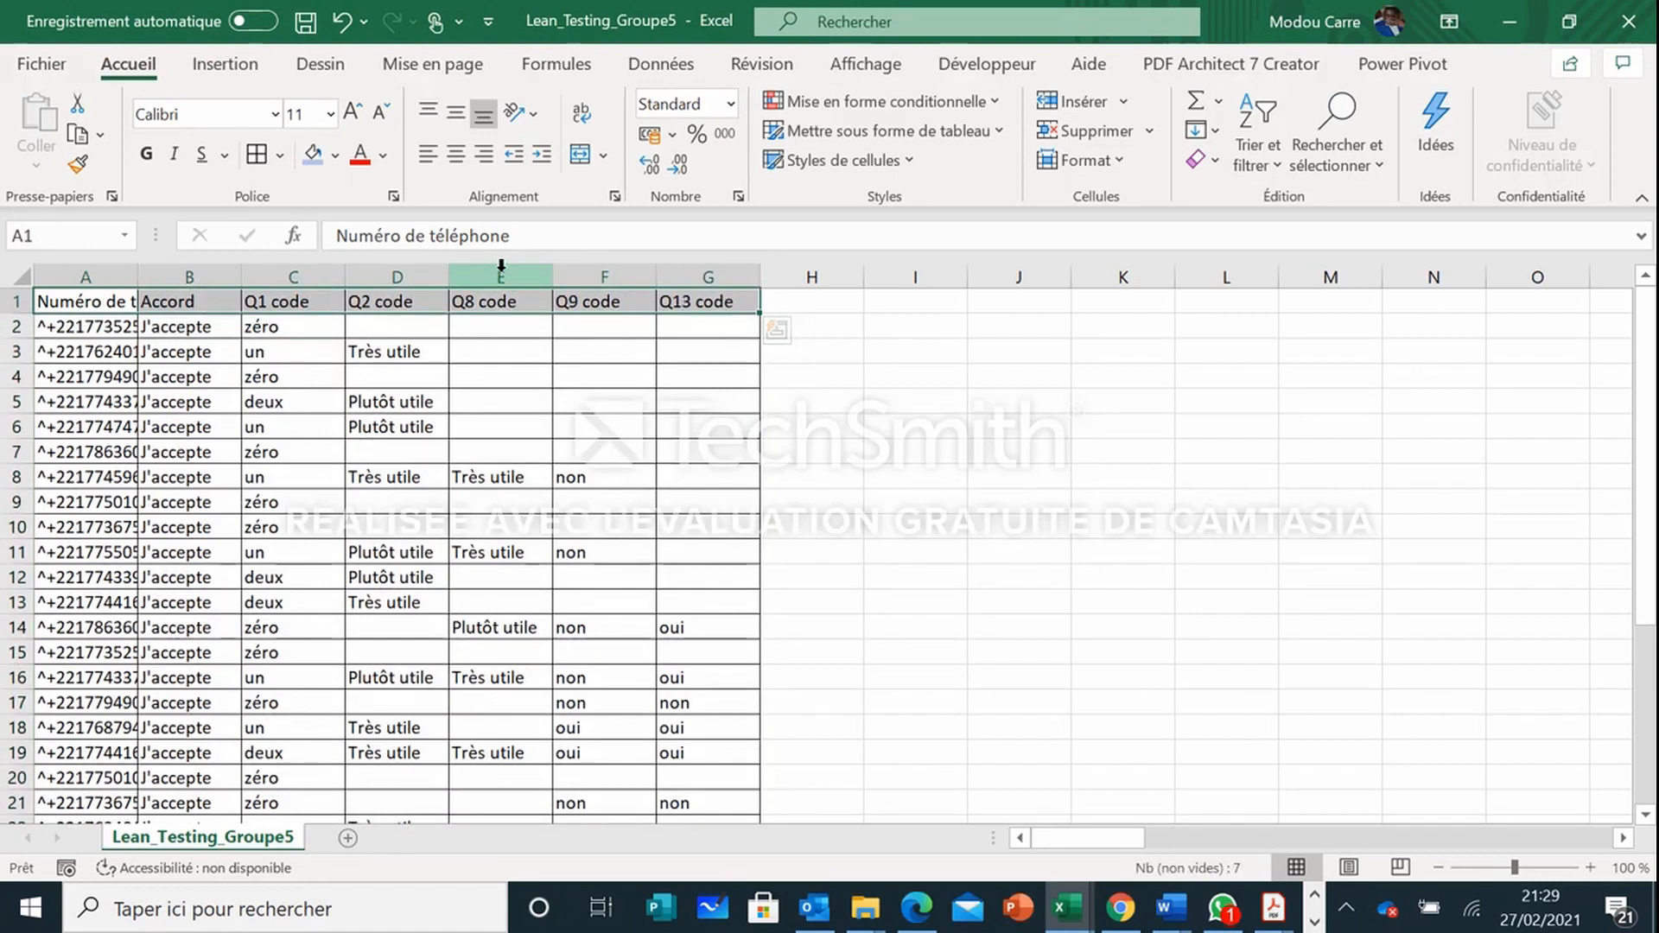
click(313, 158)
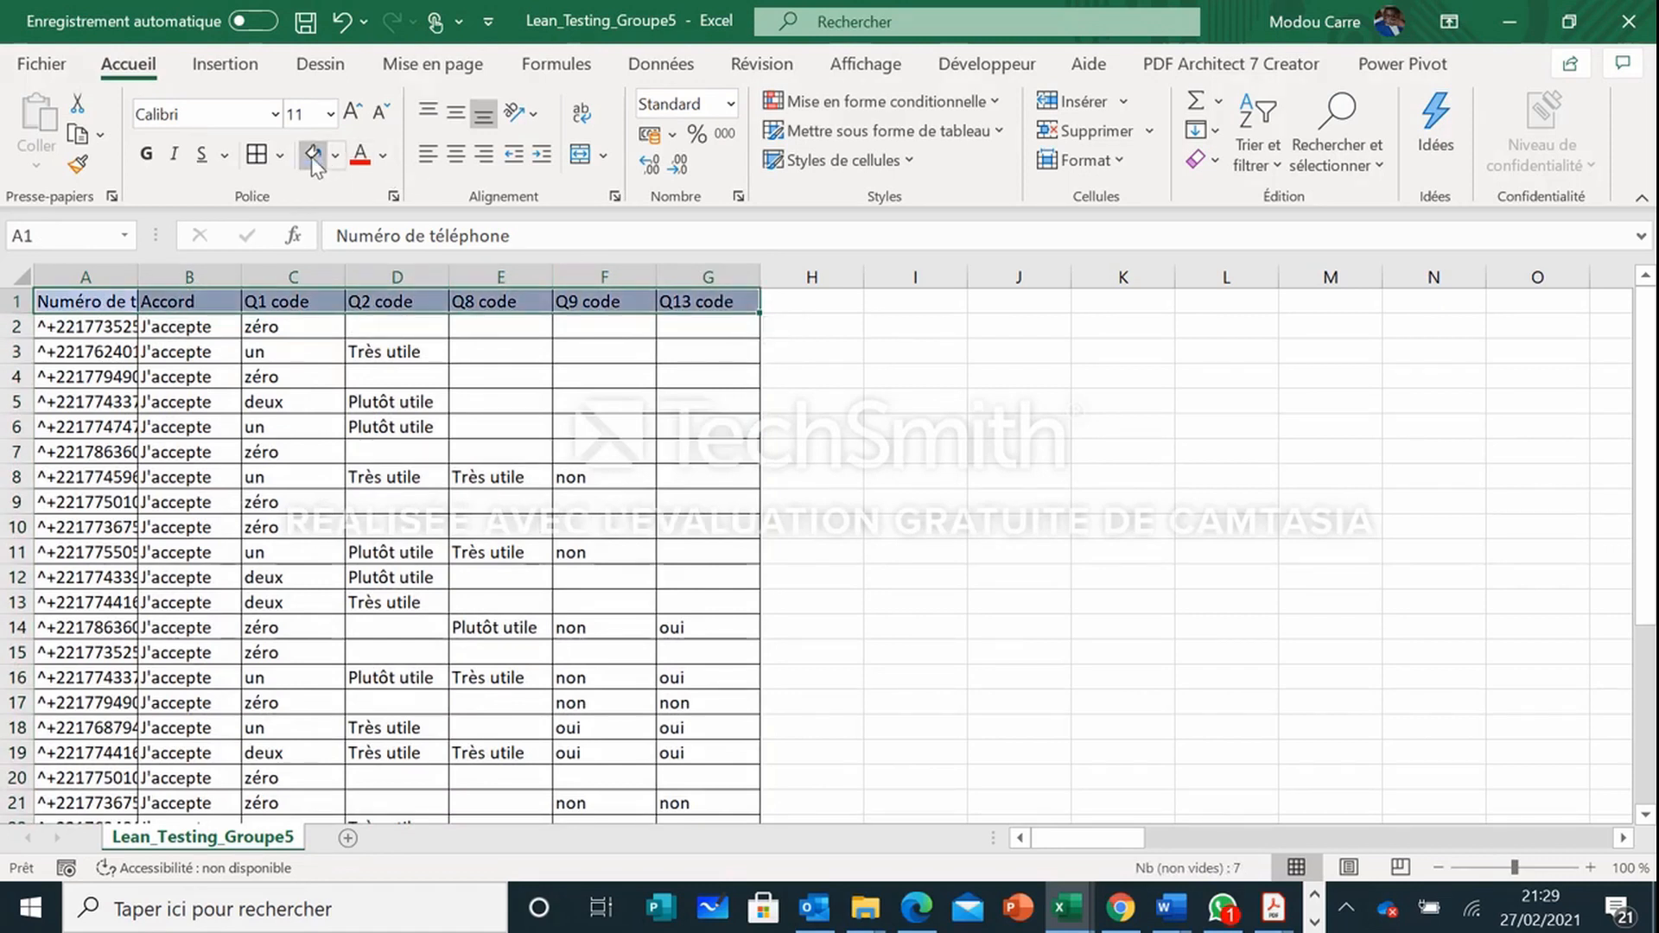